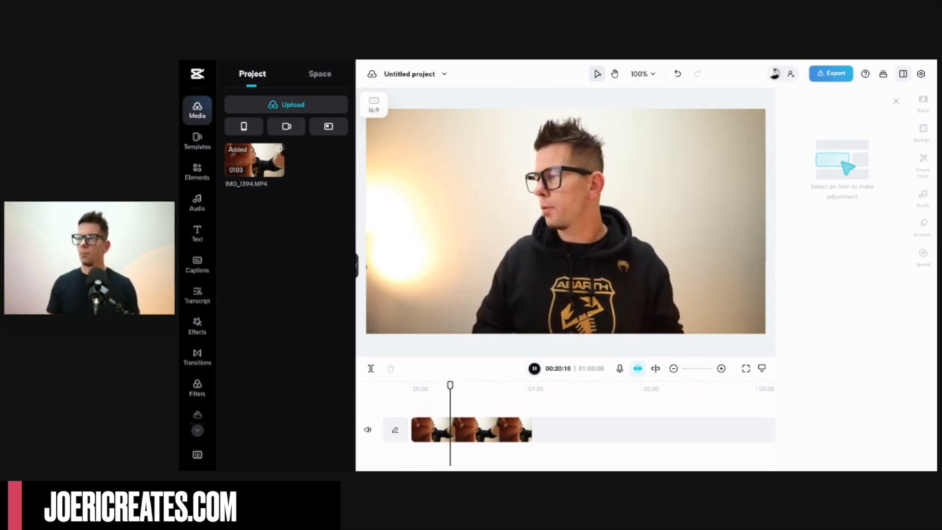
# Stop the playback of the raw clip and return the playhead to the start of the timeline
pyautogui.press('space')
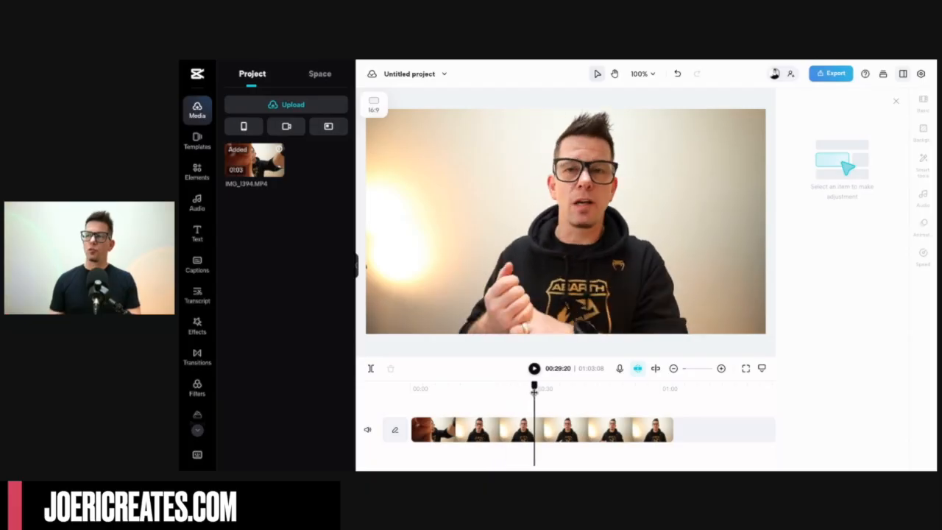
pyautogui.moveTo(534, 389); pyautogui.dragTo(421, 389)
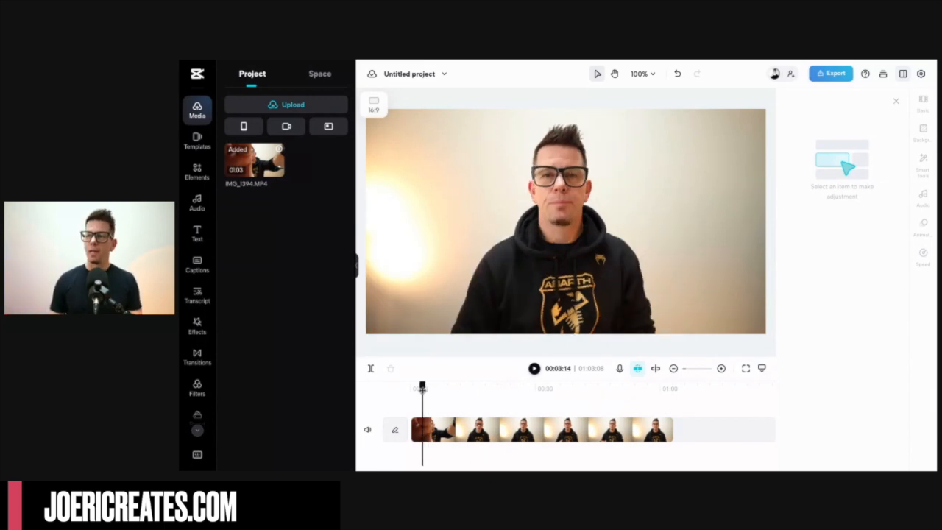
pyautogui.moveTo(422, 388); pyautogui.dragTo(409, 389)
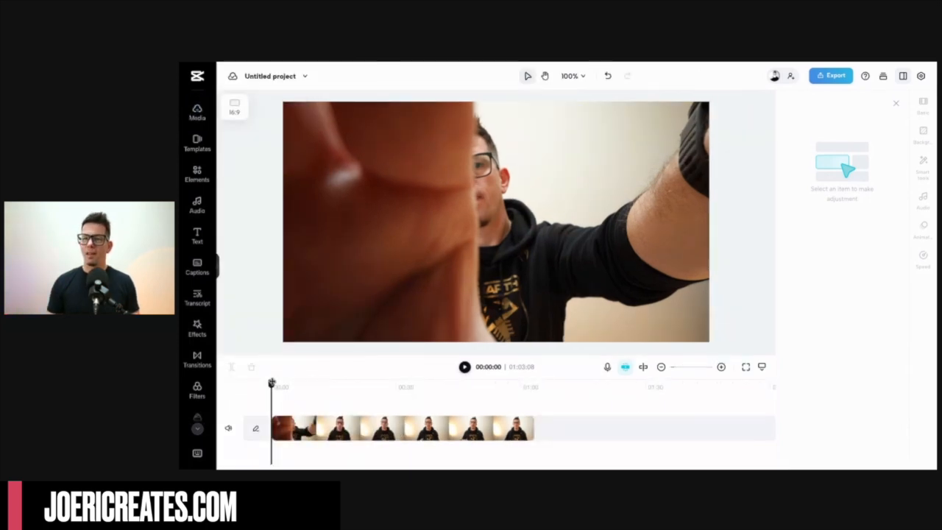
# Find where the talking starts, split the clip at 00:10:01 and delete the segment before the cut
pyautogui.moveTo(272, 383); pyautogui.dragTo(308, 383)
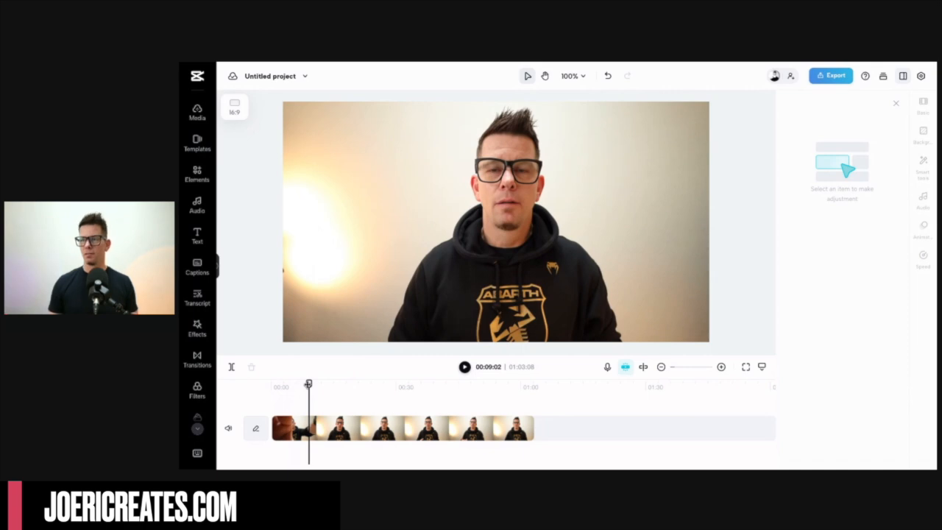
pyautogui.click(465, 366)
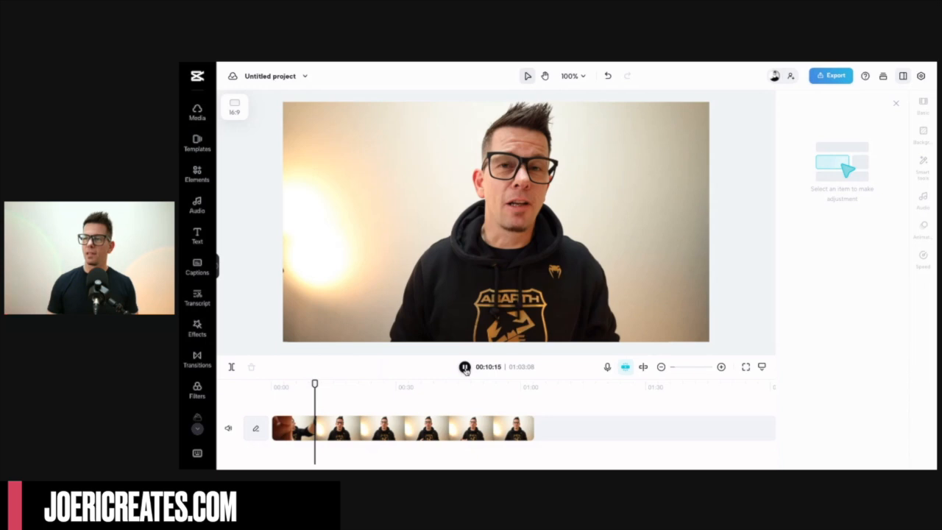
pyautogui.click(464, 366)
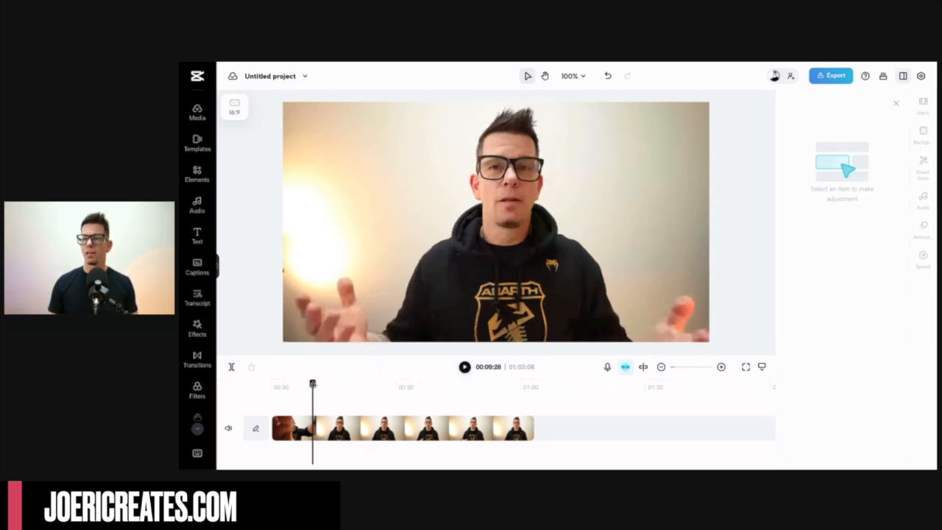
pyautogui.click(313, 384)
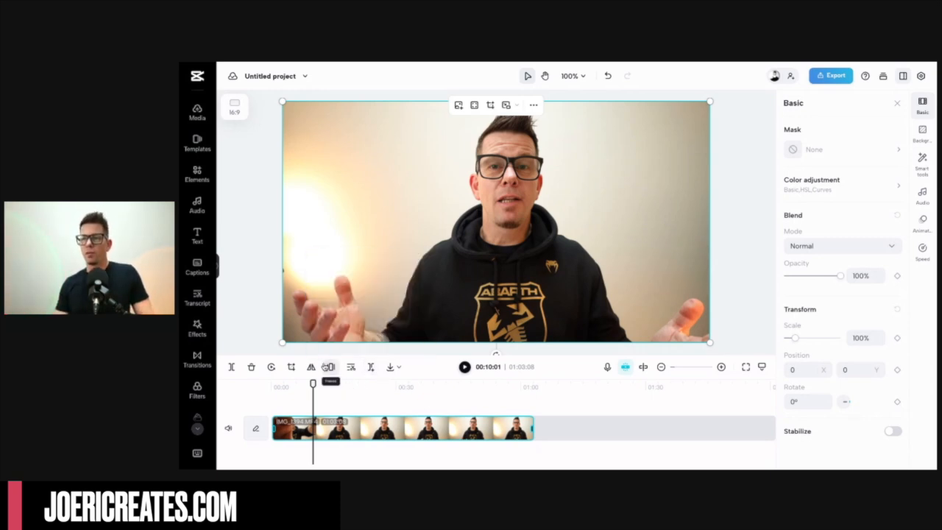
pyautogui.click(231, 367)
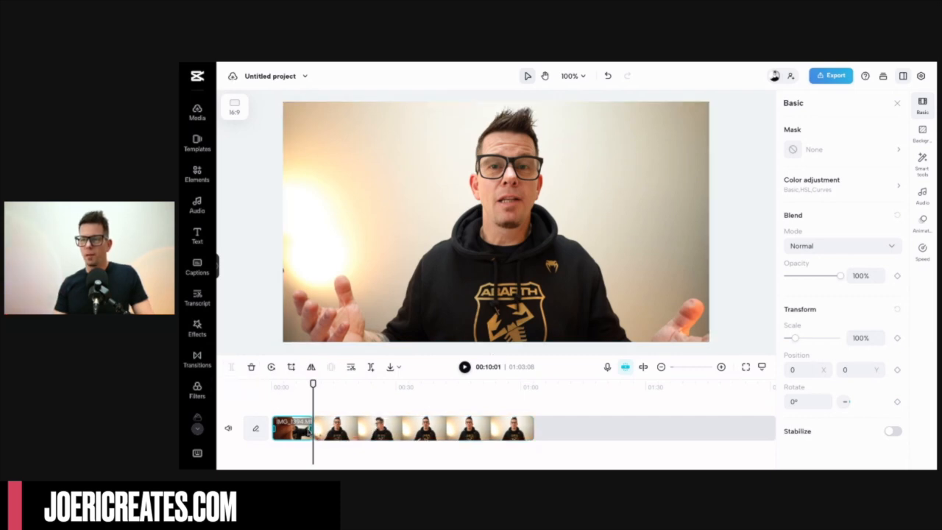
pyautogui.click(335, 431)
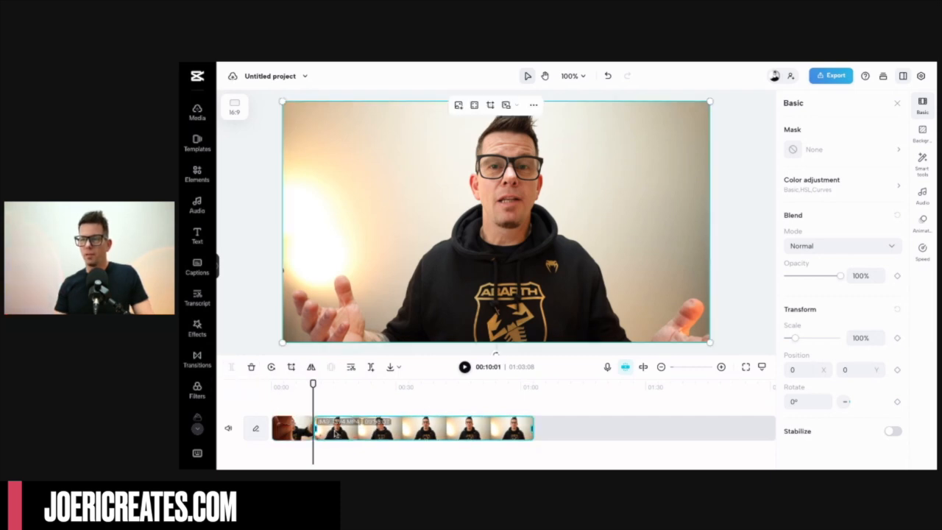
pyautogui.click(296, 432)
pyautogui.press('Delete')
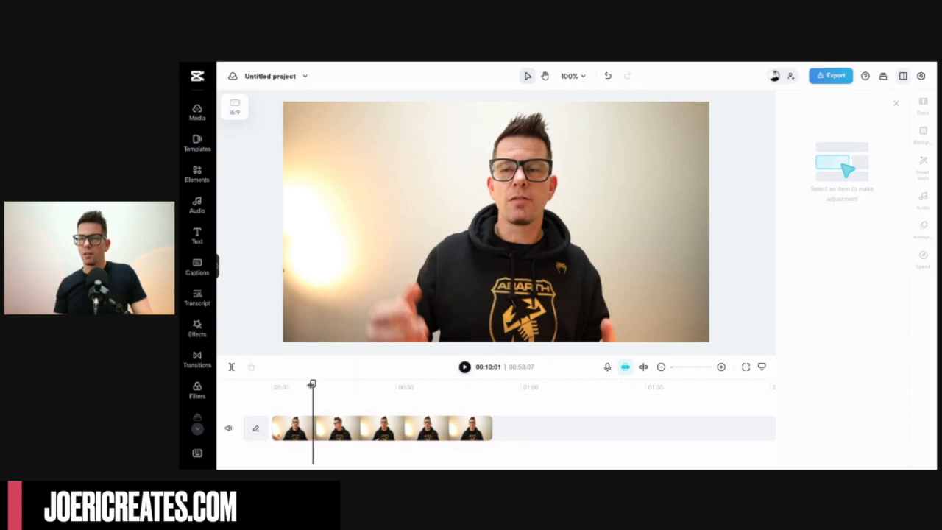
# Play the trimmed clip from the start of the timeline to check its new opening
pyautogui.moveTo(312, 383); pyautogui.dragTo(271, 383)
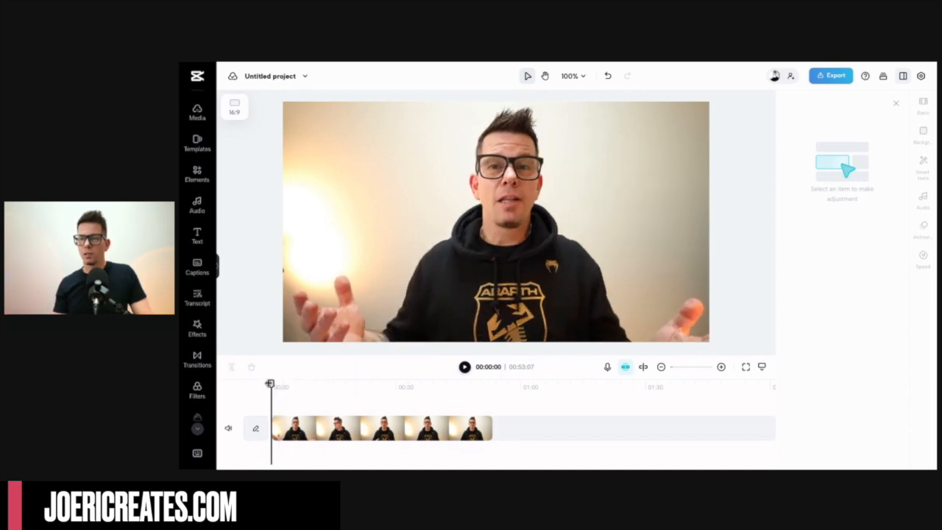
pyautogui.press('space')
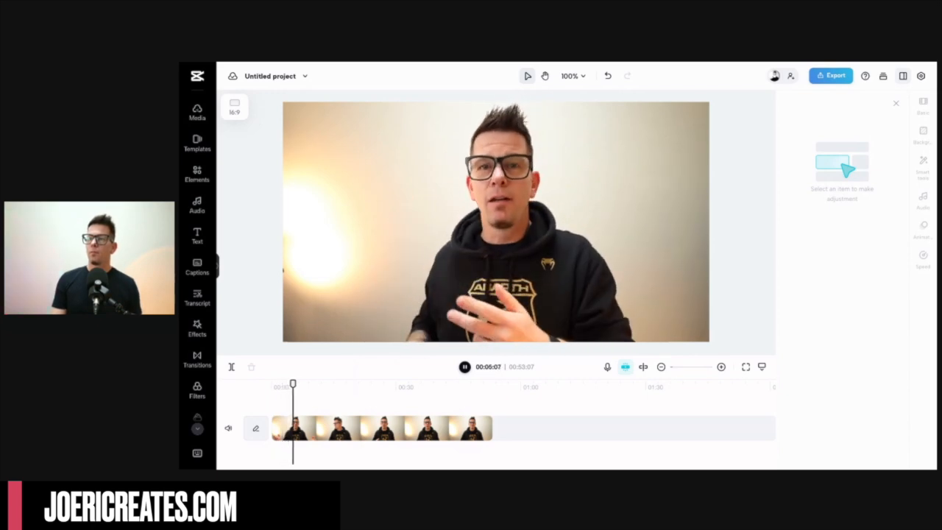
pyautogui.press('space')
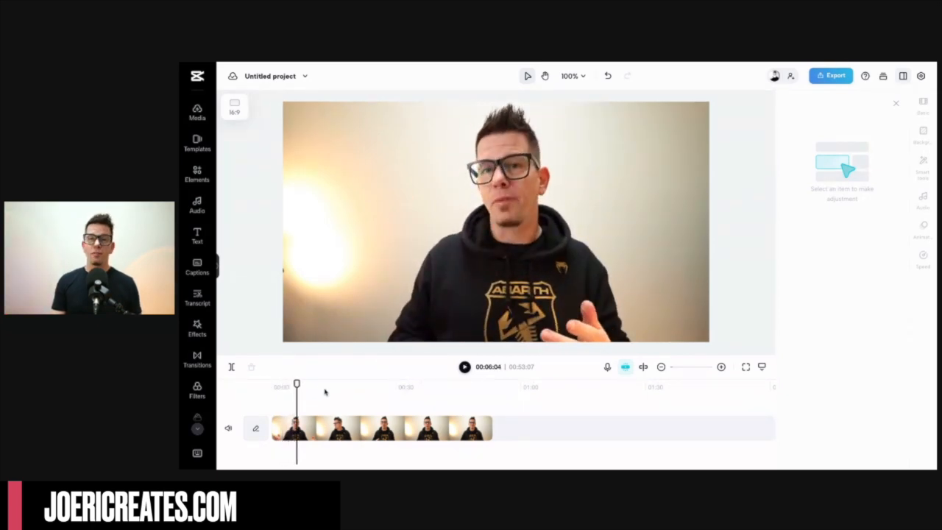
# Scrub and play through the last part of the clip to find where the usable speech ends
pyautogui.moveTo(297, 383); pyautogui.dragTo(428, 384)
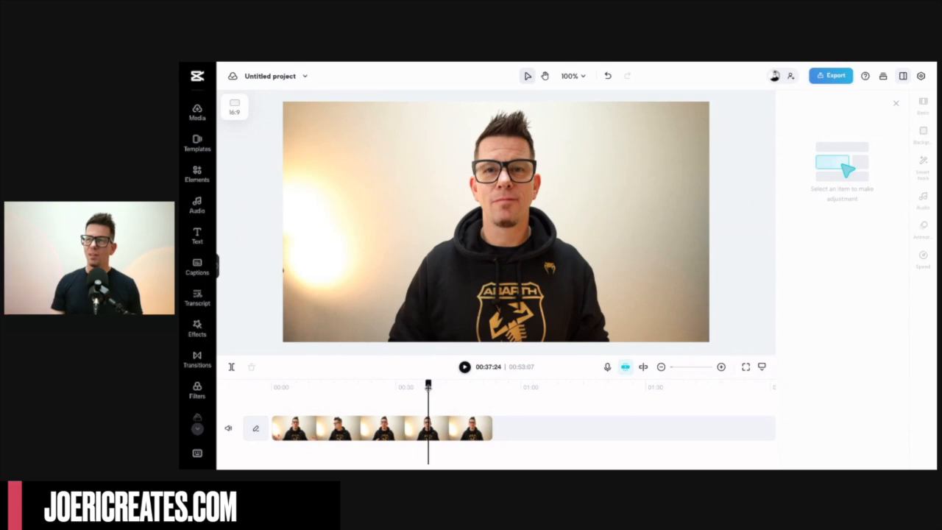
pyautogui.moveTo(428, 384); pyautogui.dragTo(423, 384)
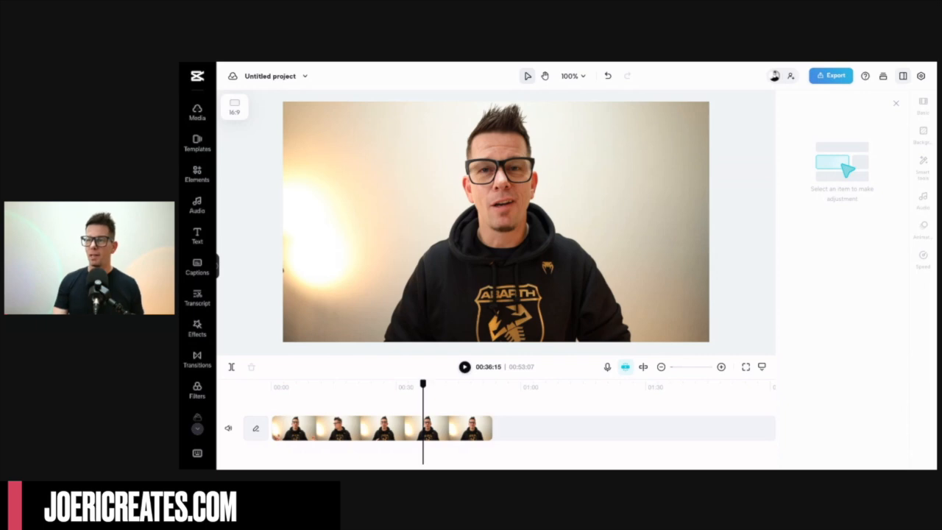
pyautogui.press('Left')
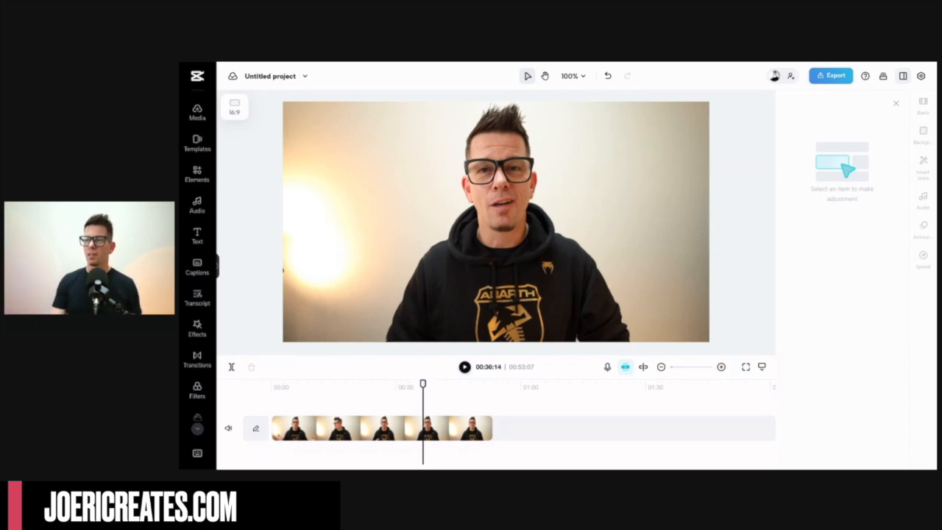
pyautogui.click(434, 388)
pyautogui.press('space')
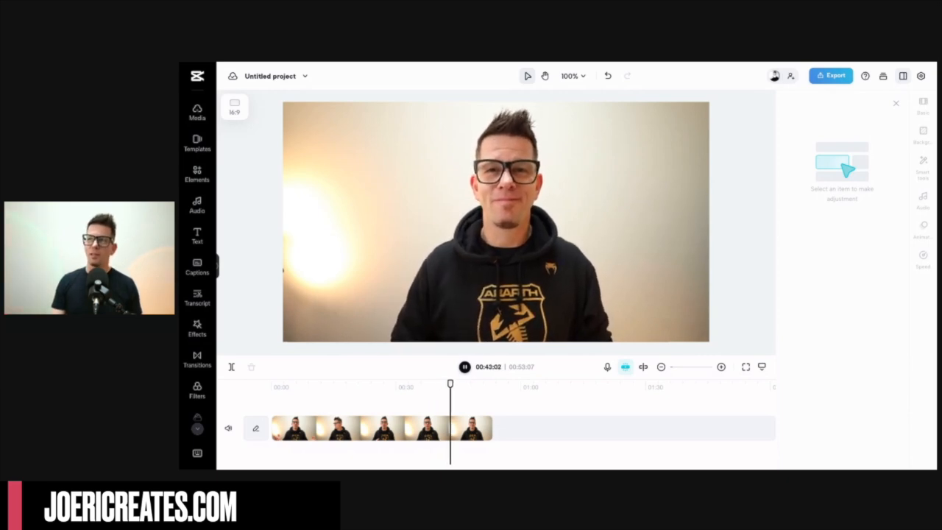
pyautogui.press('space')
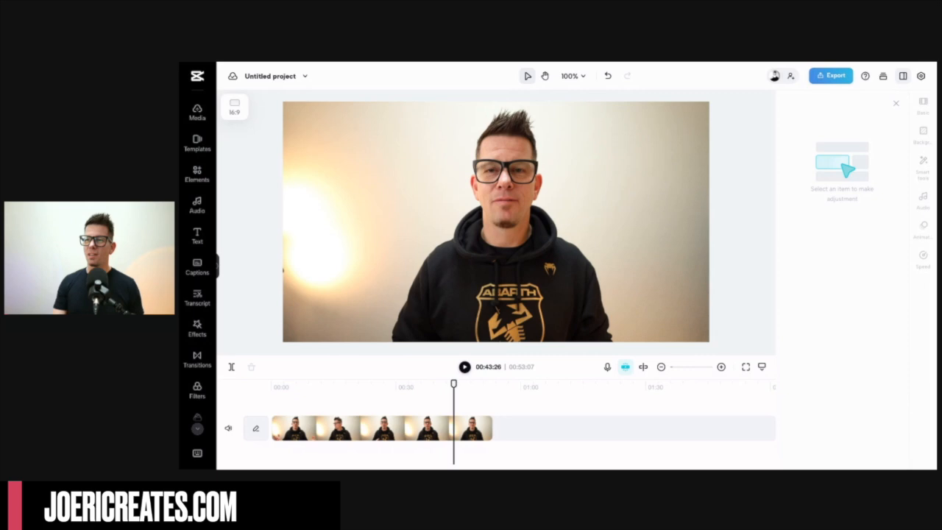
pyautogui.press('space')
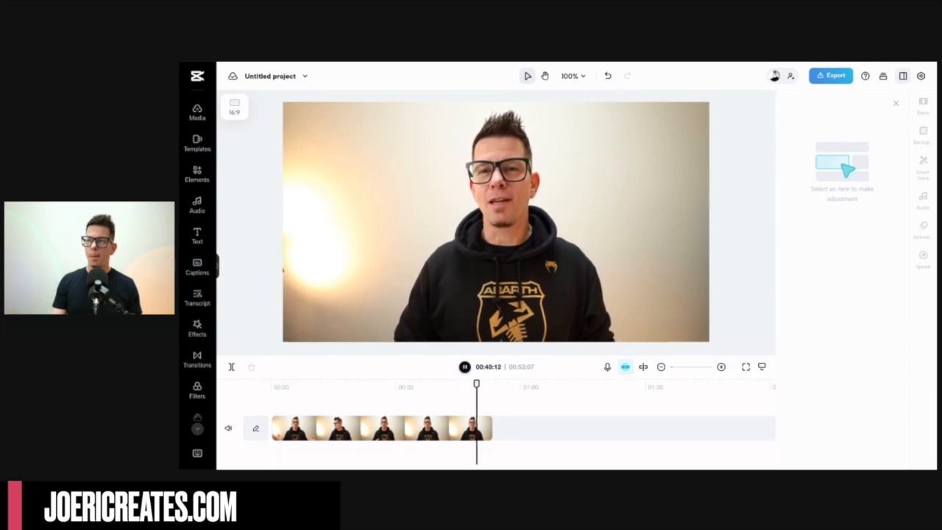
pyautogui.press('space')
# Split the clip at 00:37:27, after the last usable words, and delete the segment behind the cut
pyautogui.click(422, 396)
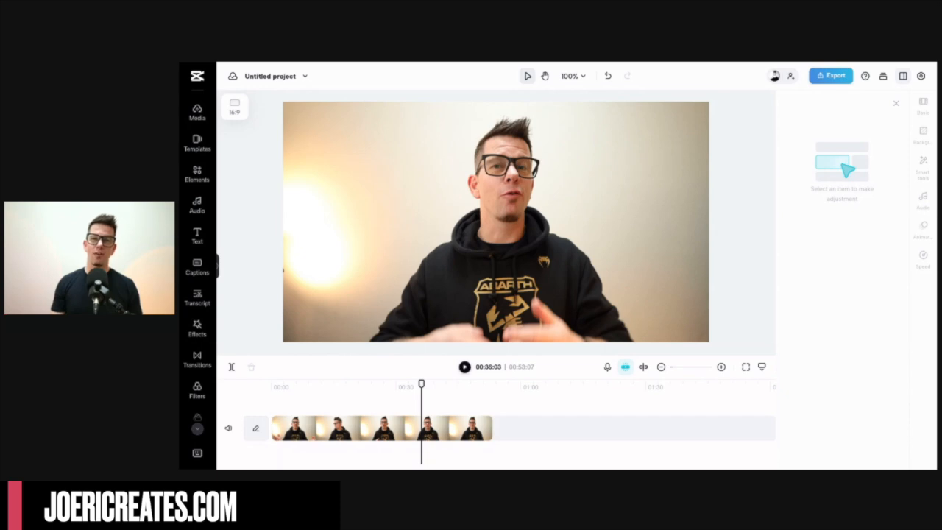
pyautogui.press('space')
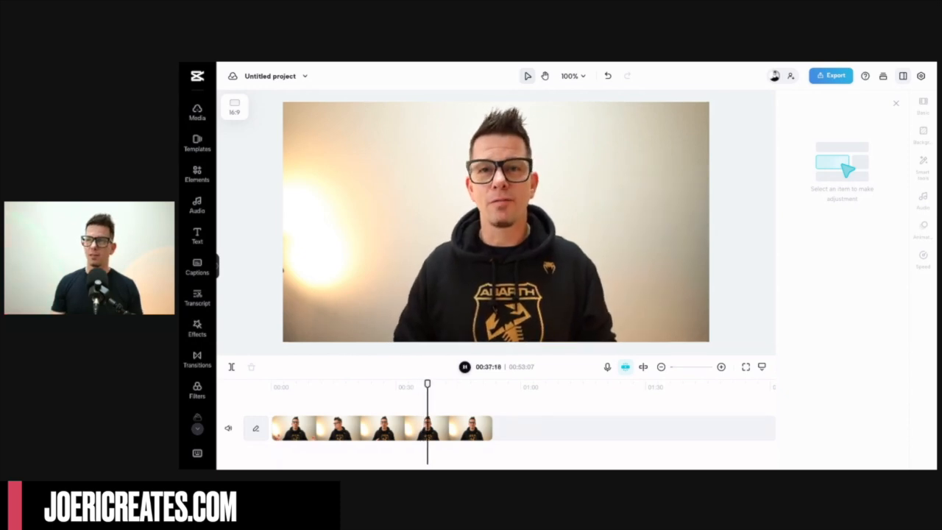
pyautogui.click(434, 427)
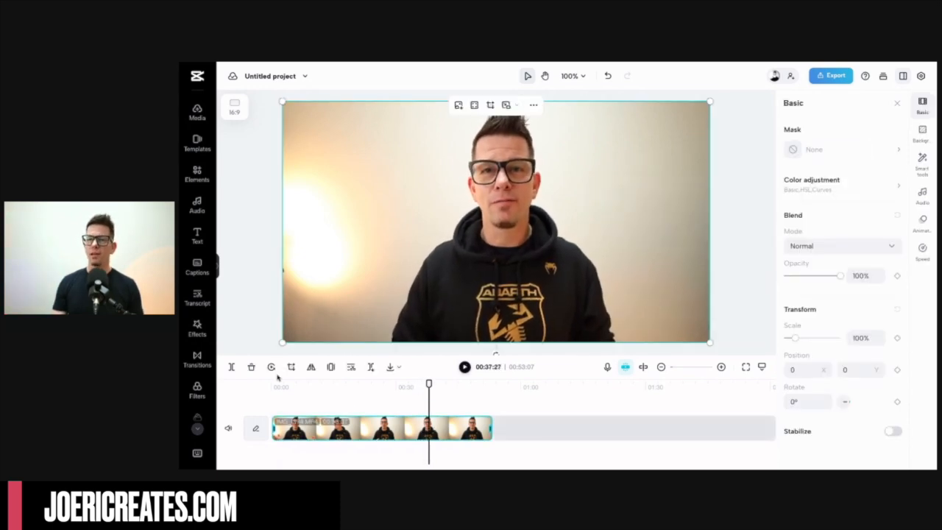
pyautogui.click(231, 367)
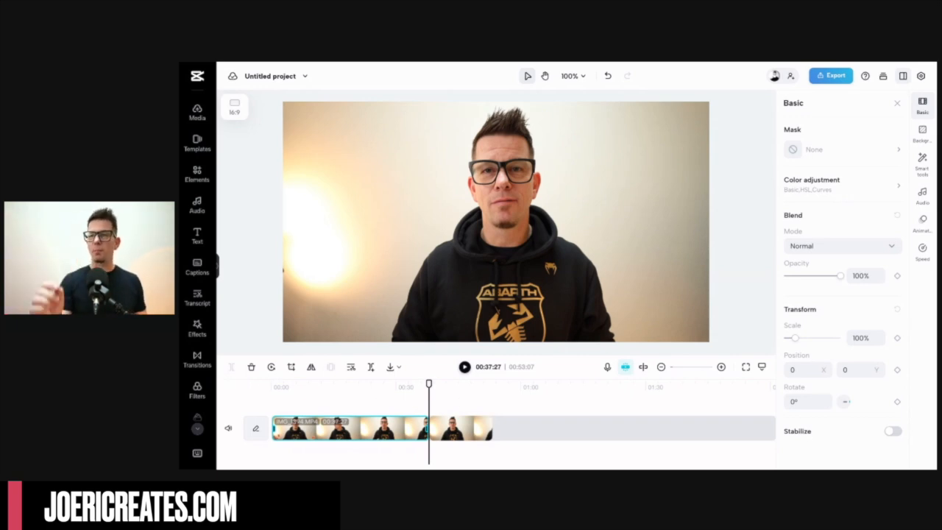
pyautogui.click(466, 421)
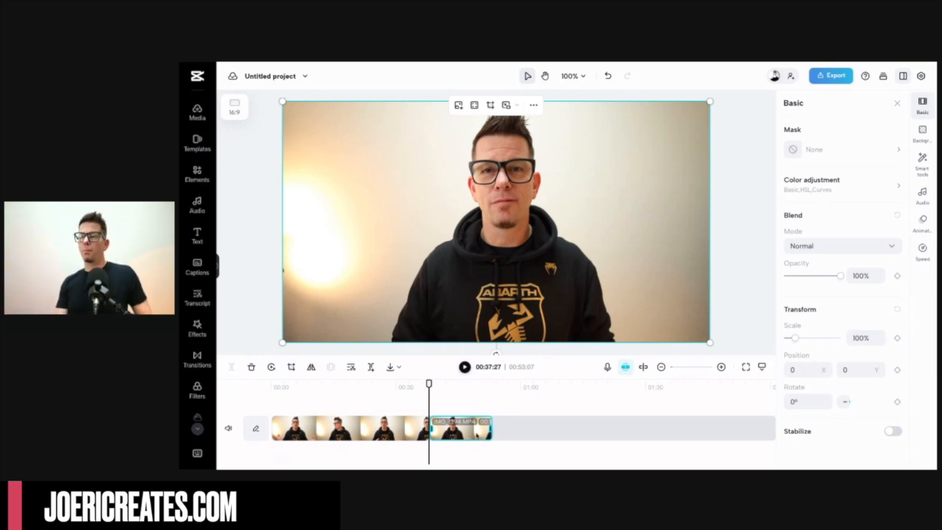
pyautogui.press('Delete')
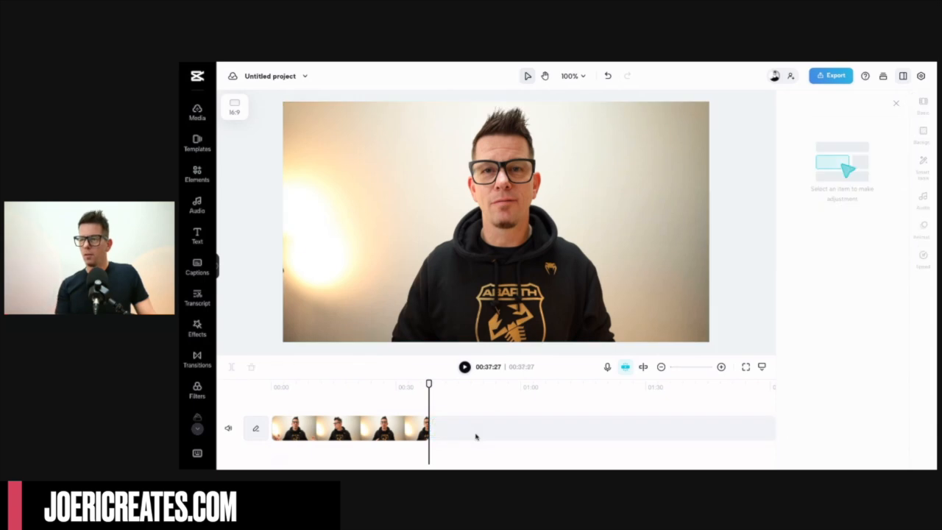
# Review the trimmed clip's opening and ending, and return the playhead to the start of the timeline
pyautogui.click(276, 386)
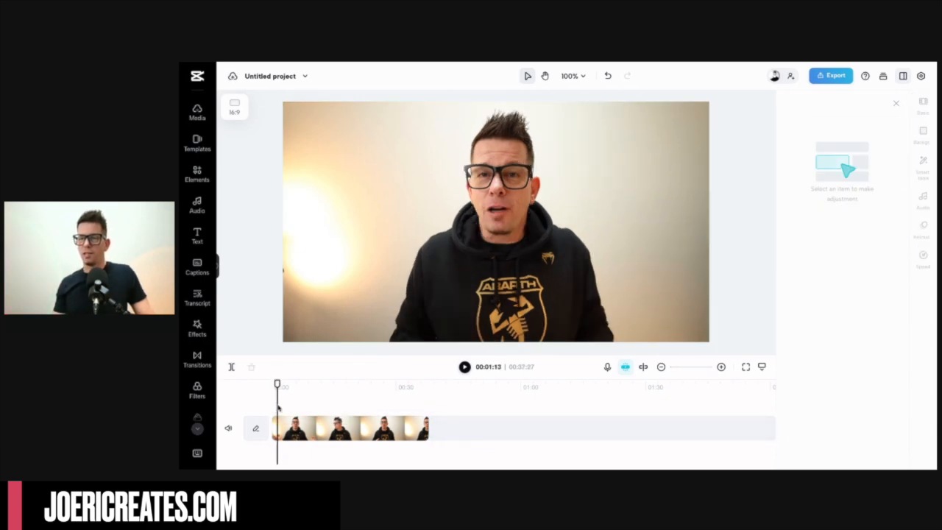
pyautogui.click(272, 385)
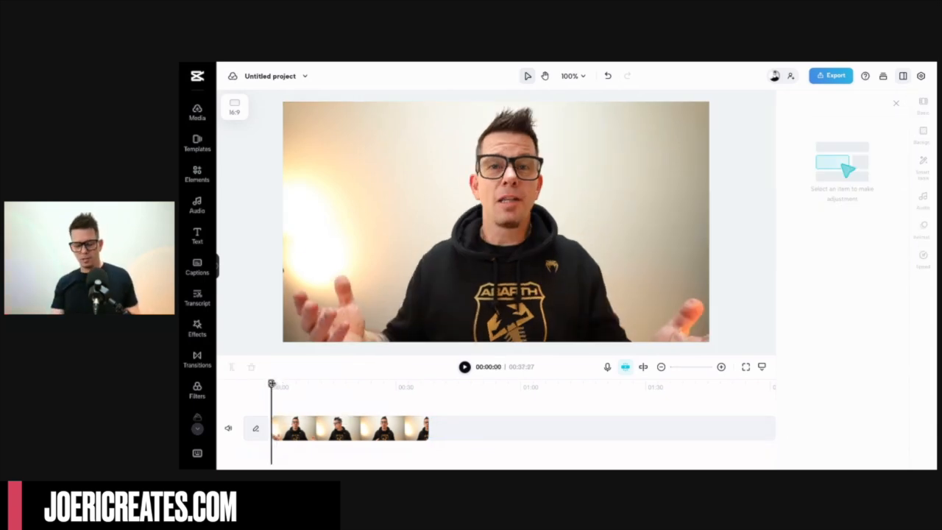
pyautogui.press('space')
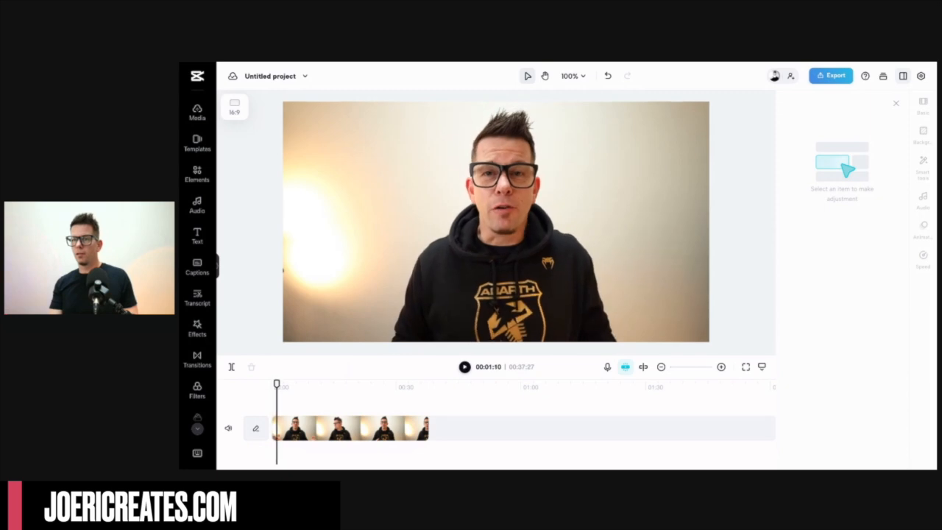
pyautogui.moveTo(277, 401); pyautogui.dragTo(421, 401)
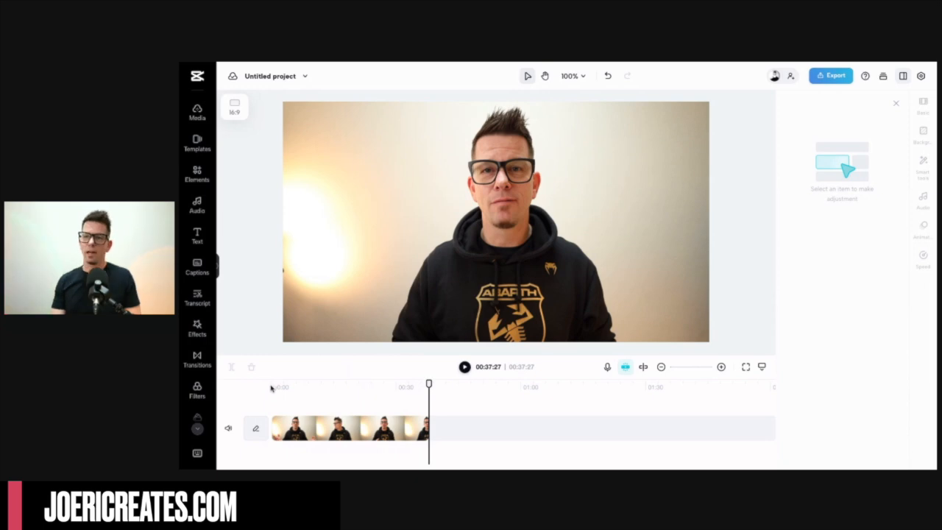
pyautogui.click(271, 388)
pyautogui.moveTo(271, 384); pyautogui.dragTo(270, 383)
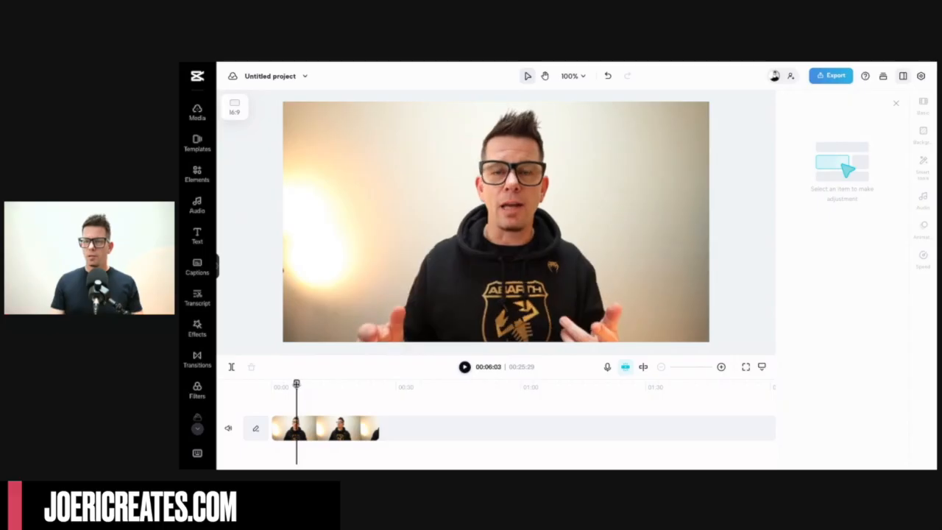
# Play the shortened clip to its end and replay it from about 3 seconds to look for further cuts
pyautogui.press('space')
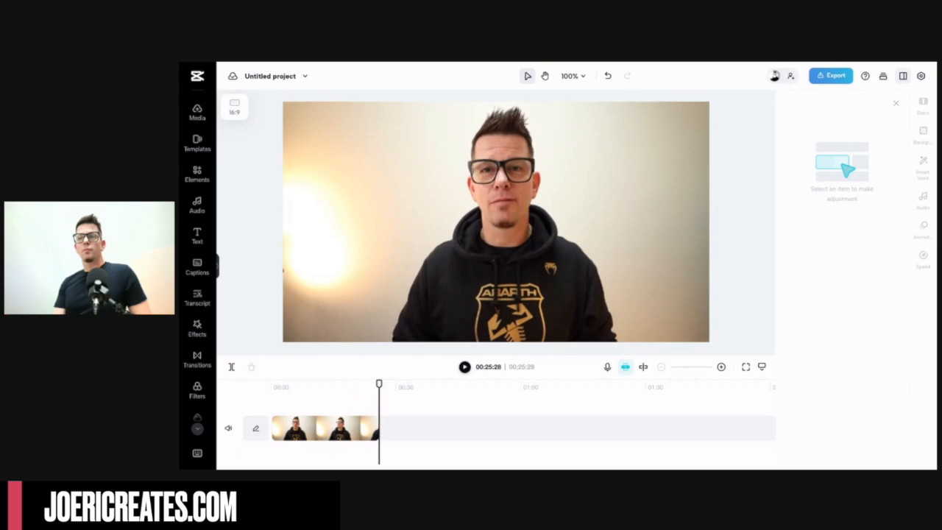
pyautogui.click(280, 387)
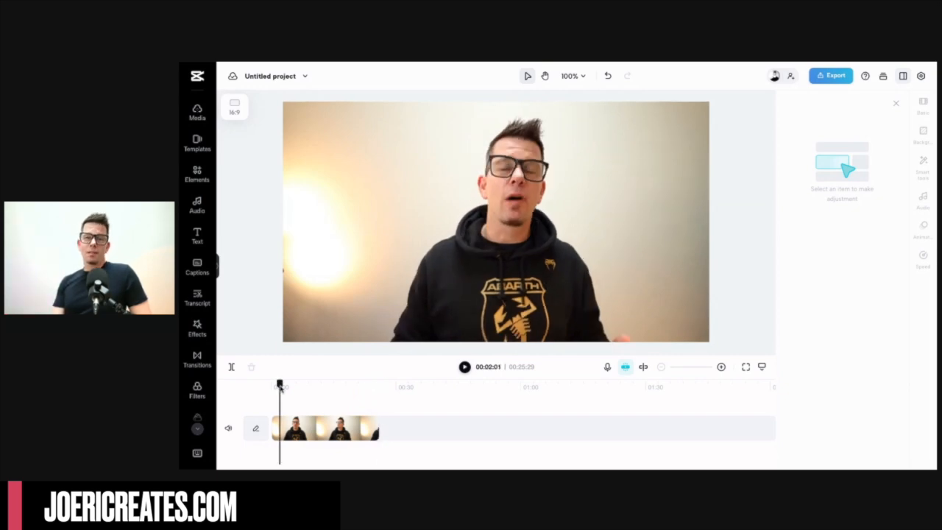
pyautogui.moveTo(280, 387); pyautogui.dragTo(284, 387)
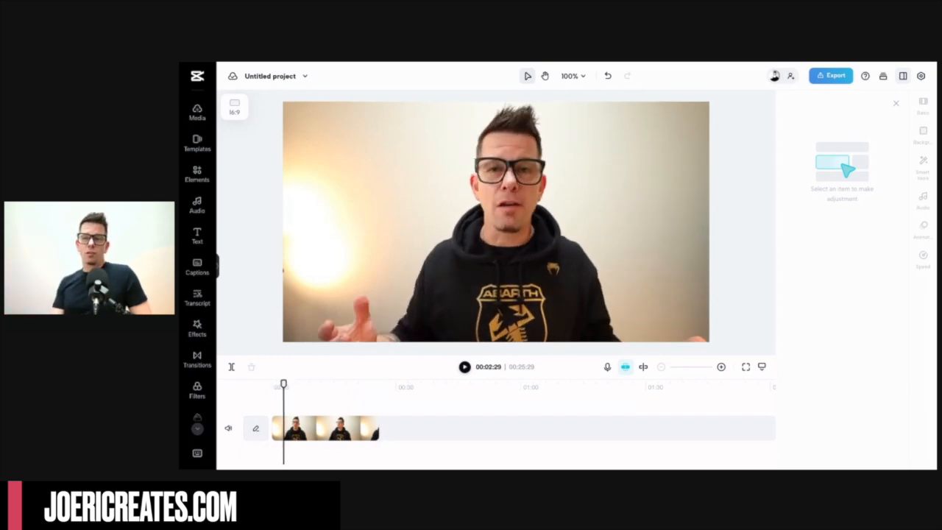
pyautogui.press('space')
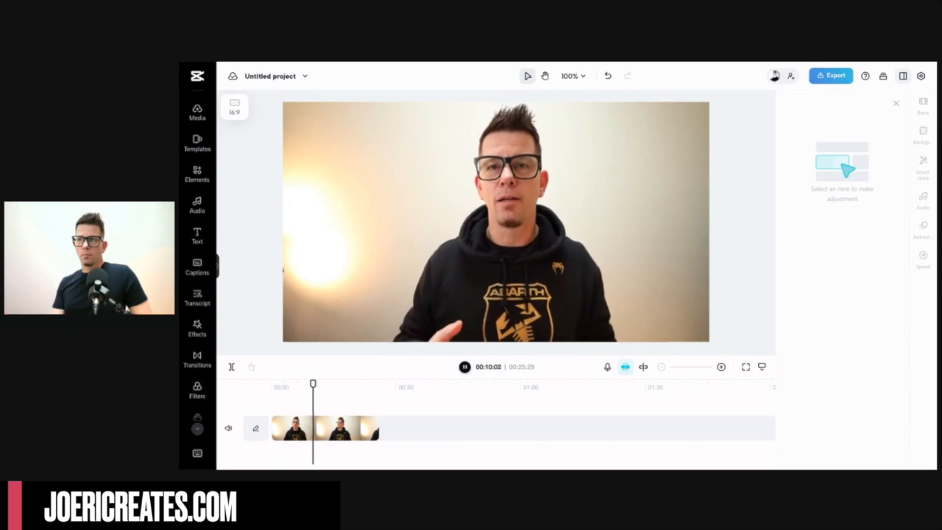
pyautogui.press('space')
# Advance the playhead frame by frame to 00:11:25 and trim the start of the second segment up to that point
pyautogui.press('Right')
pyautogui.press('Right')
pyautogui.press('Right')
pyautogui.press('Right')
pyautogui.press('Right')
pyautogui.press('Right')
pyautogui.press('Right')
pyautogui.press('Right')
pyautogui.press('Right')
pyautogui.press('Right')
pyautogui.press('Right')
pyautogui.press('Right')
pyautogui.press('Right')
pyautogui.press('Right')
pyautogui.press('Right')
pyautogui.press('Right')
pyautogui.press('Right')
pyautogui.press('Right')
pyautogui.press('Right')
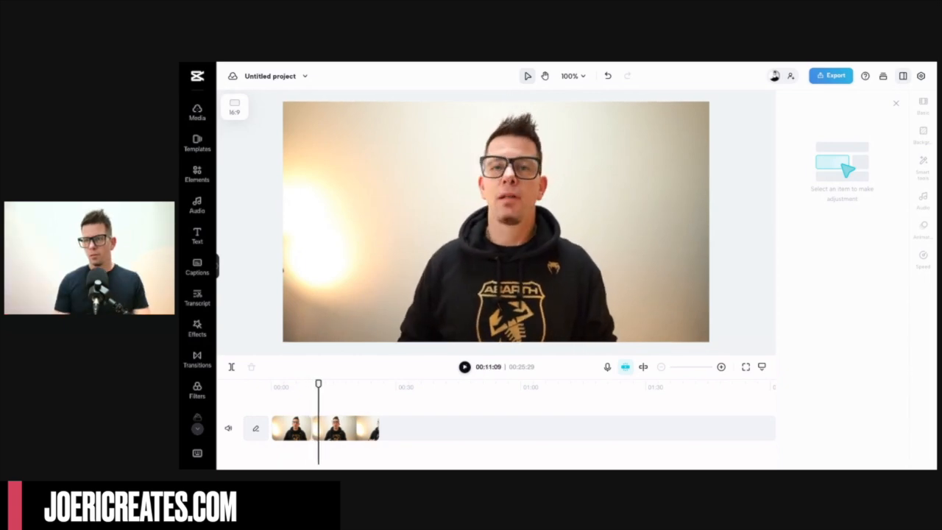
pyautogui.press('Right')
pyautogui.press('Right')
pyautogui.press('Right')
pyautogui.press('Right')
pyautogui.press('Right')
pyautogui.press('Right')
pyautogui.press('Right')
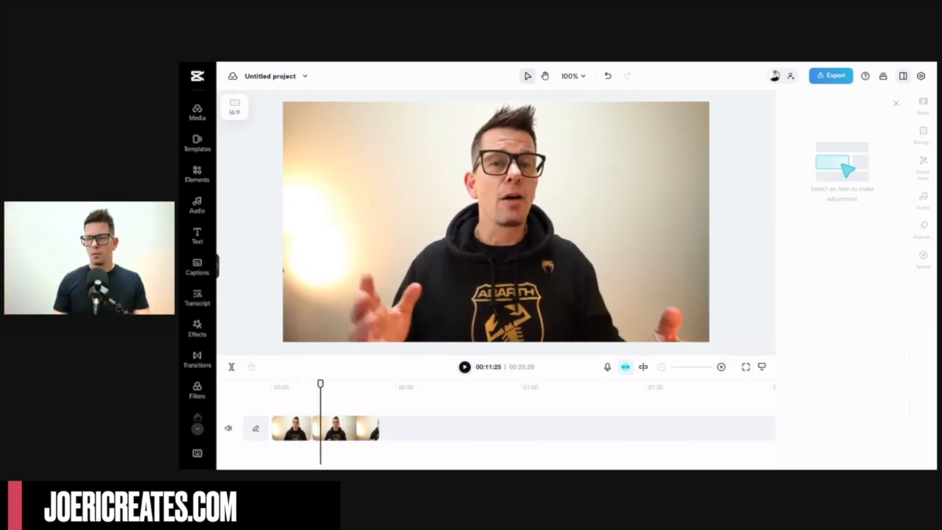
pyautogui.moveTo(314, 427); pyautogui.dragTo(322, 427)
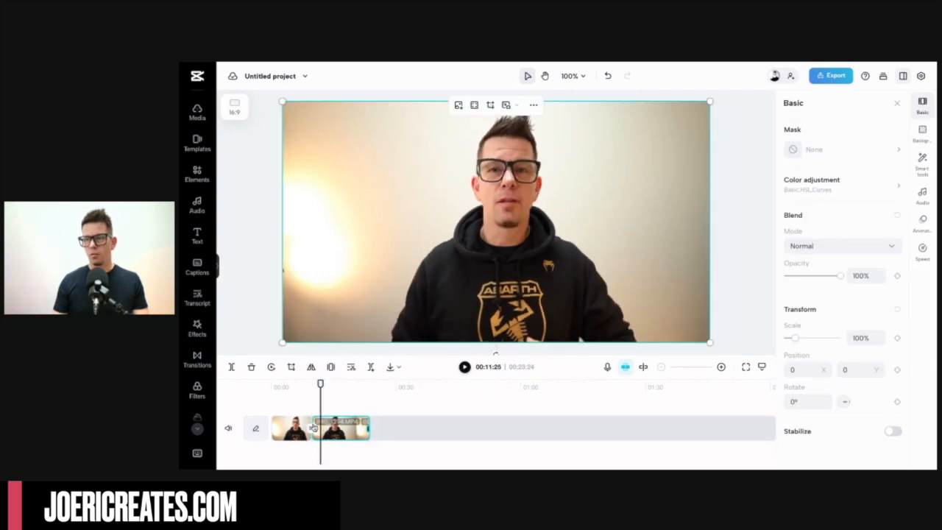
pyautogui.click(313, 429)
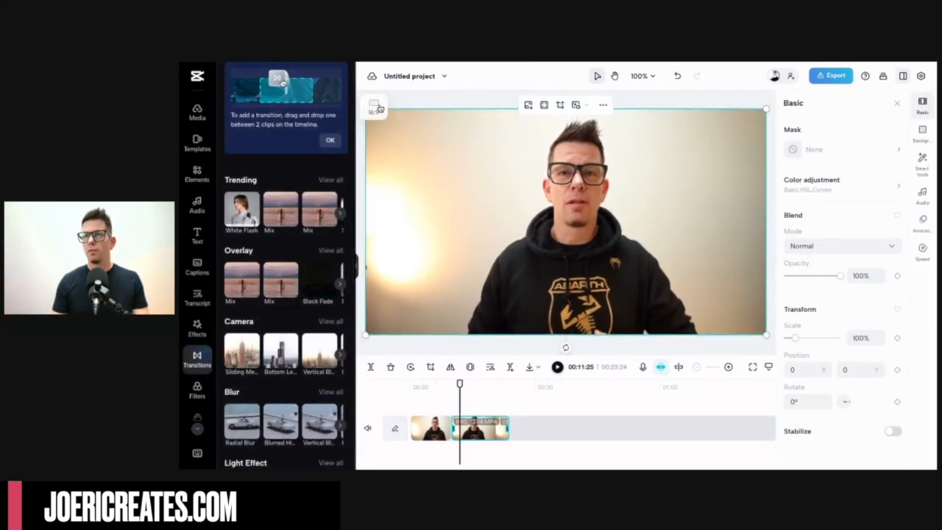
pyautogui.click(357, 265)
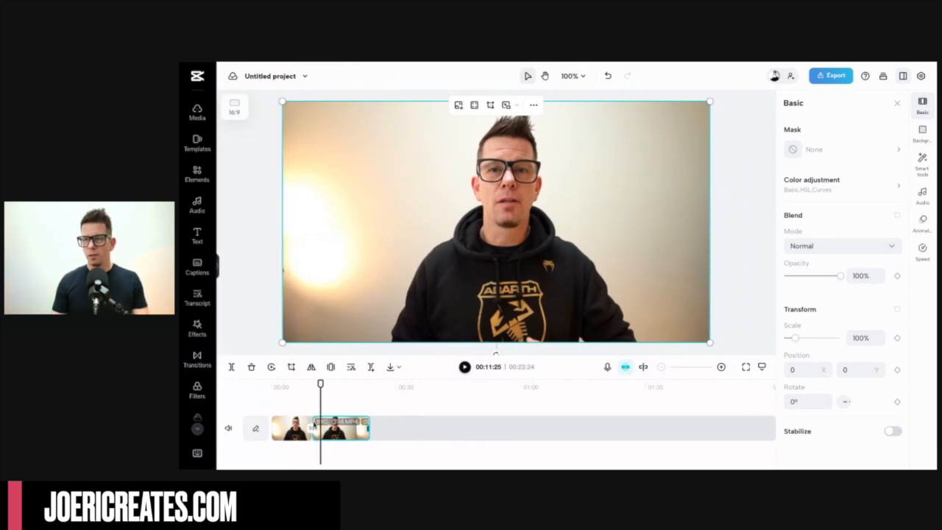
# Review the join between the two segments, split the first one at 00:08:04 and delete the leftover piece behind the cut
pyautogui.click(308, 446)
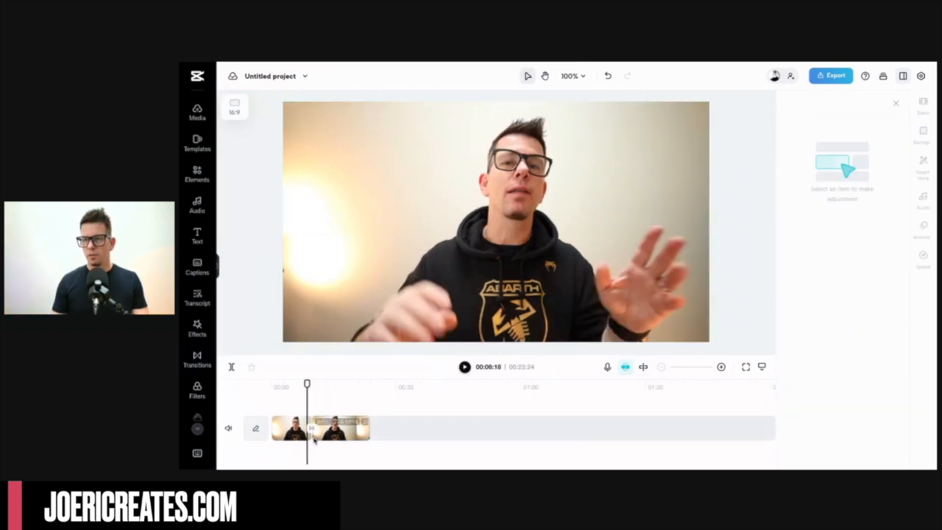
pyautogui.click(312, 435)
pyautogui.click(312, 409)
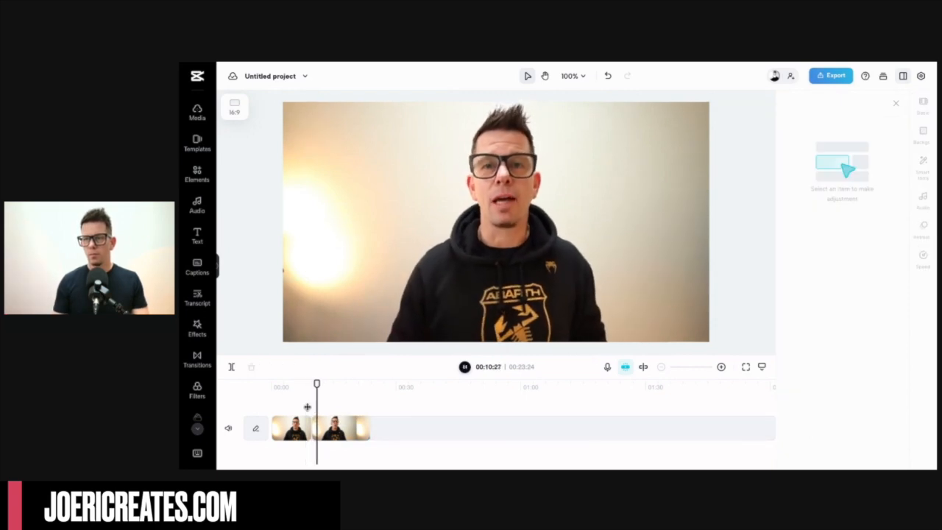
pyautogui.click(288, 409)
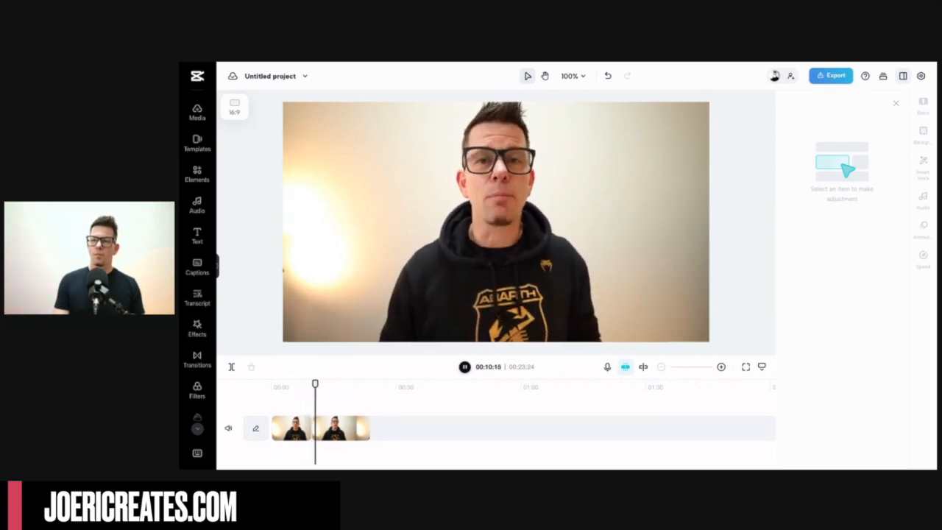
pyautogui.click(297, 409)
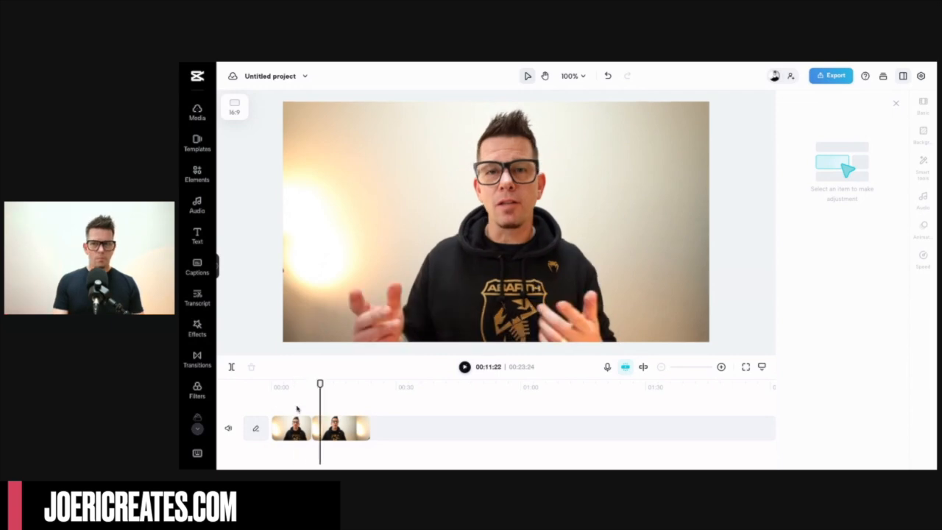
pyautogui.click(297, 408)
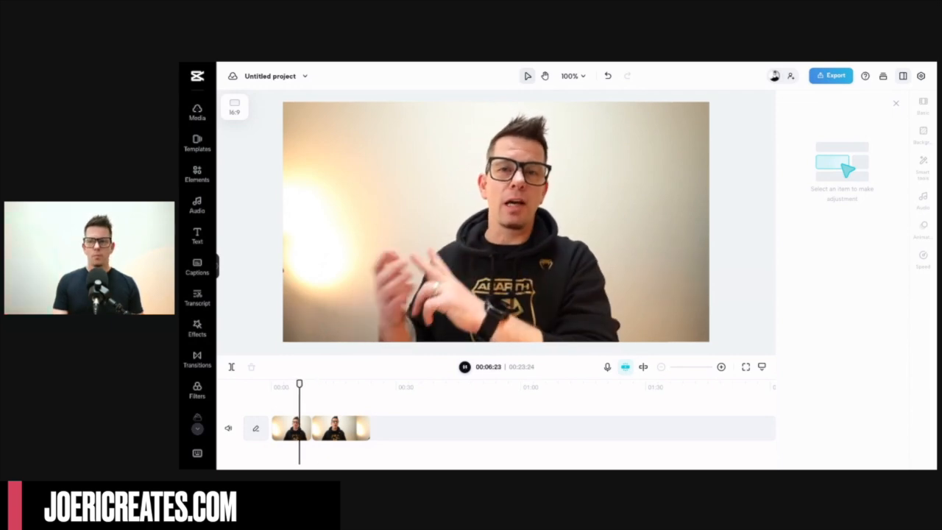
pyautogui.press('space')
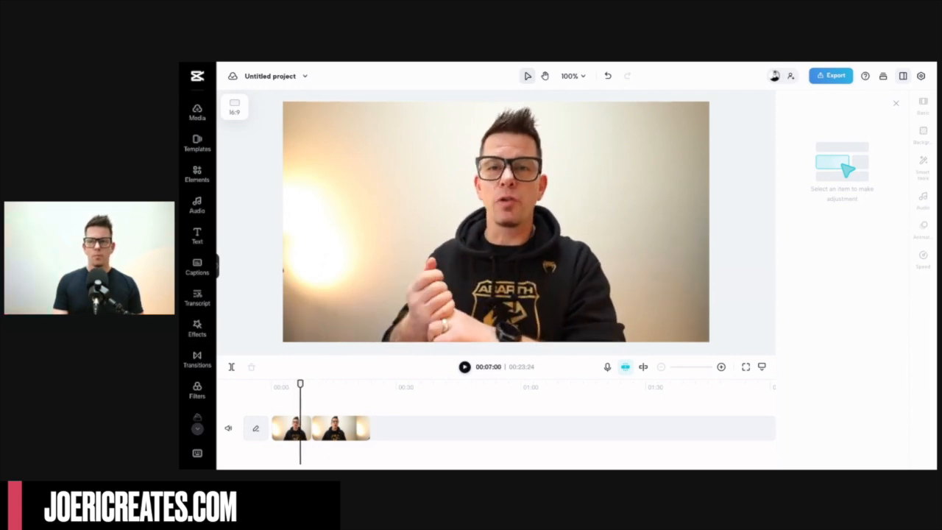
pyautogui.click(302, 437)
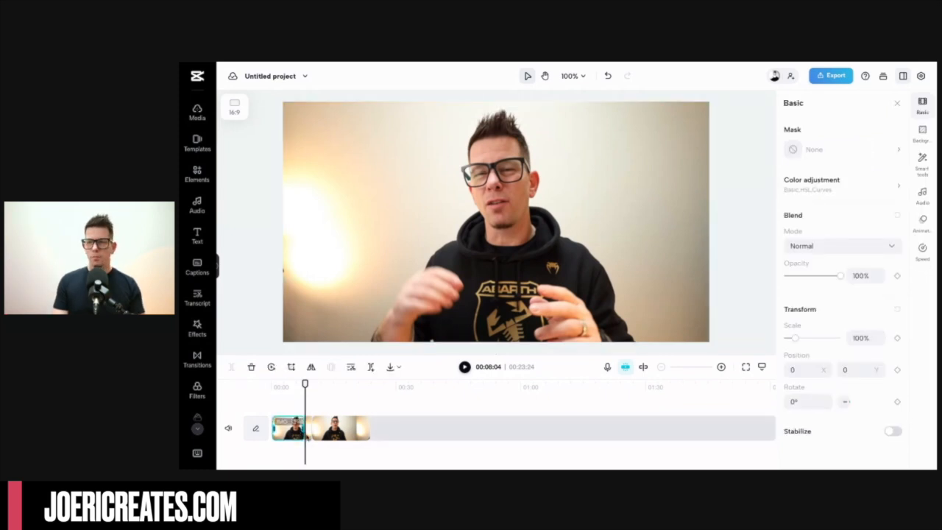
pyautogui.press('Delete')
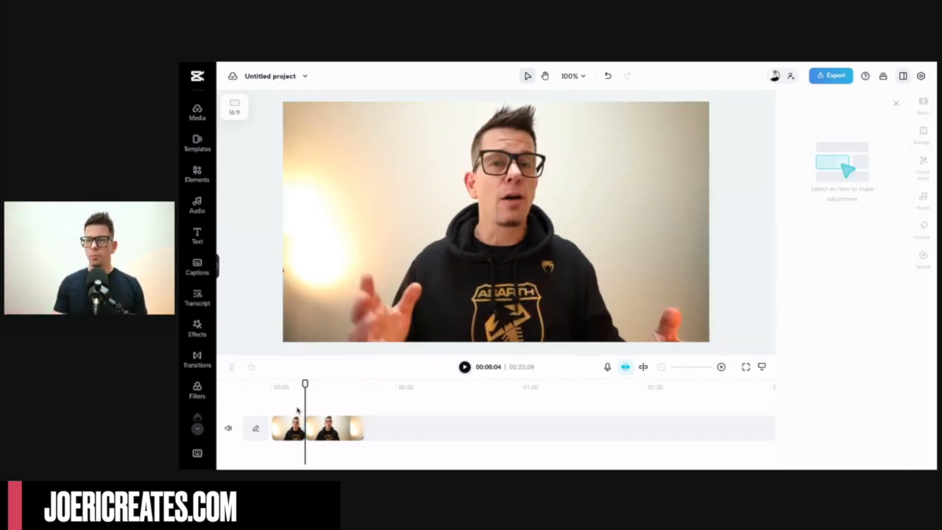
# Replay the new join and split the second segment at 00:10:12, selecting the part behind the cut
pyautogui.click(298, 410)
pyautogui.press('space')
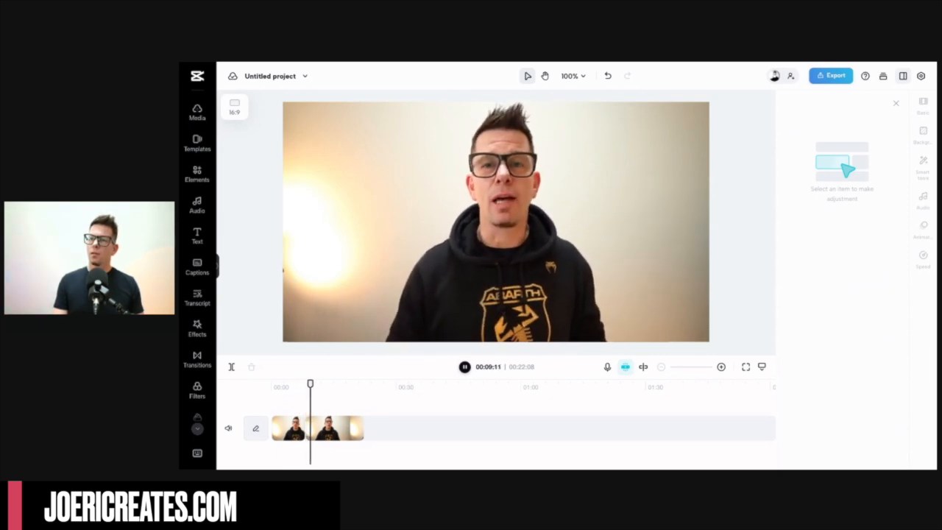
pyautogui.press('space')
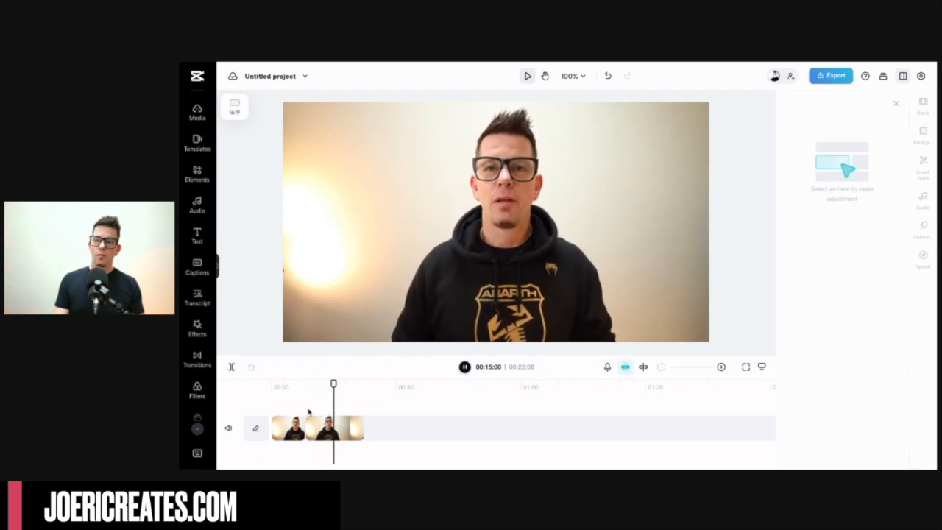
pyautogui.click(309, 412)
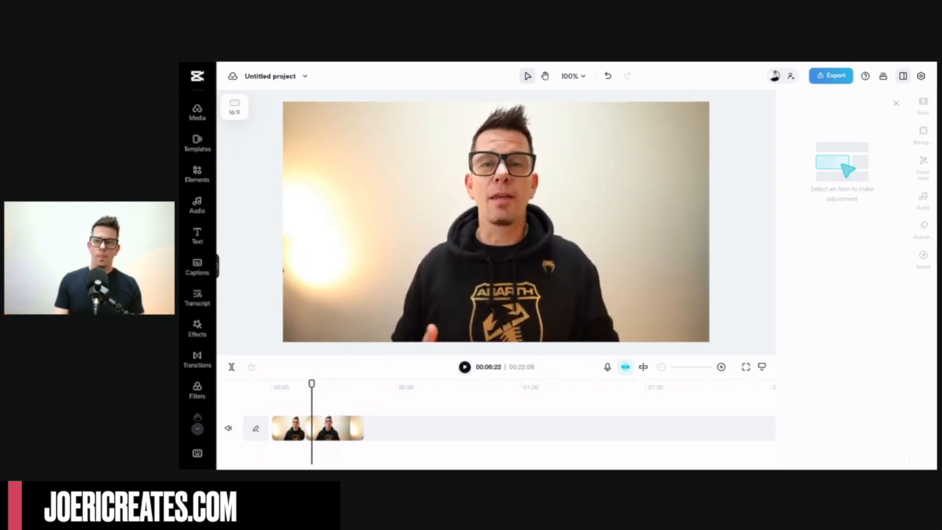
pyautogui.press('space')
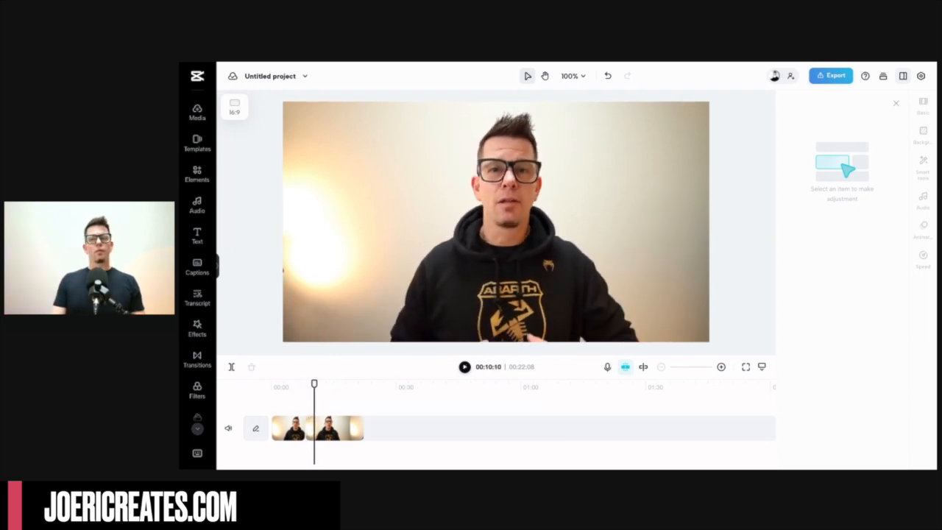
pyautogui.click(317, 429)
pyautogui.hotkey('ctrl', 'b')
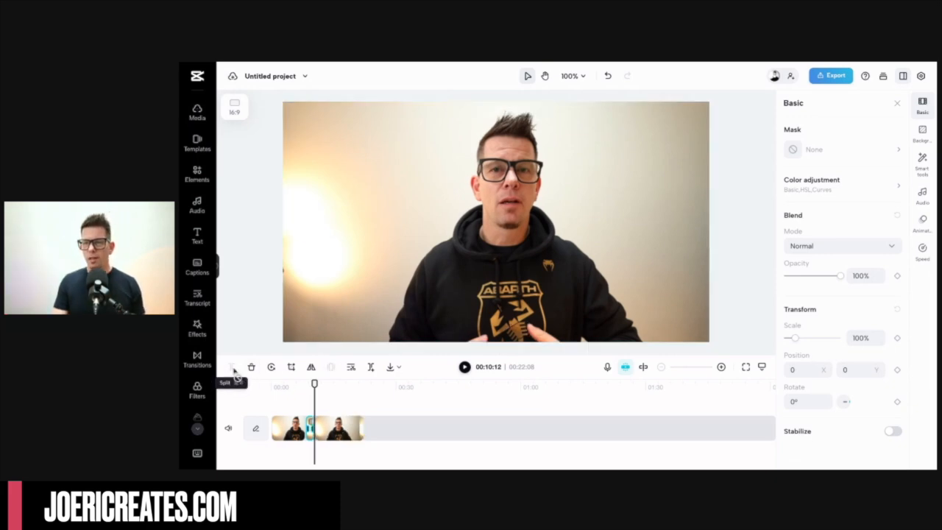
pyautogui.click(337, 429)
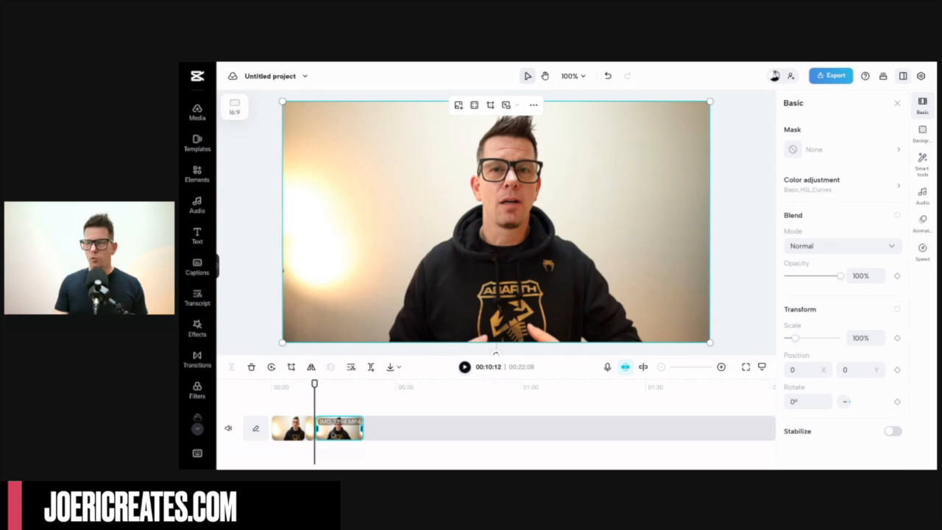
# Find the end of the mistake, split the segment at 00:15:04 and delete the part between 00:10:12 and the new cut
pyautogui.press('space')
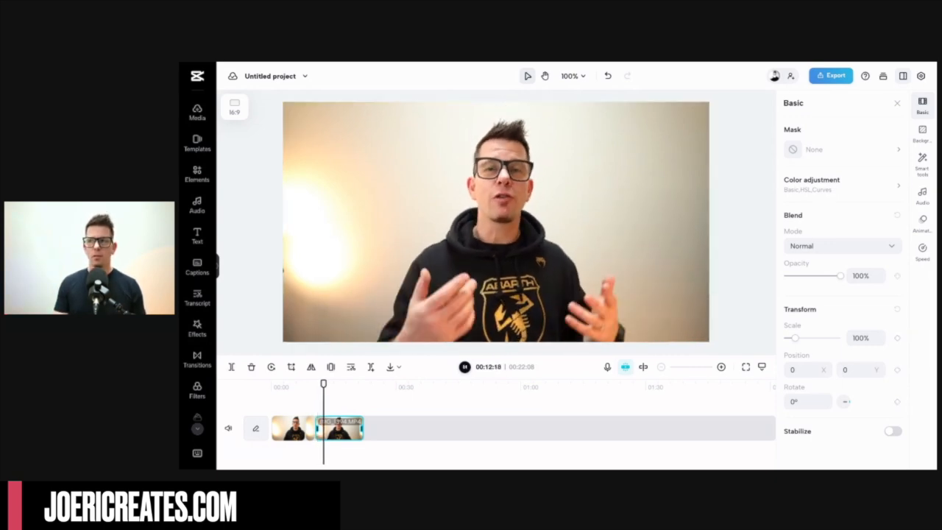
pyautogui.press('space')
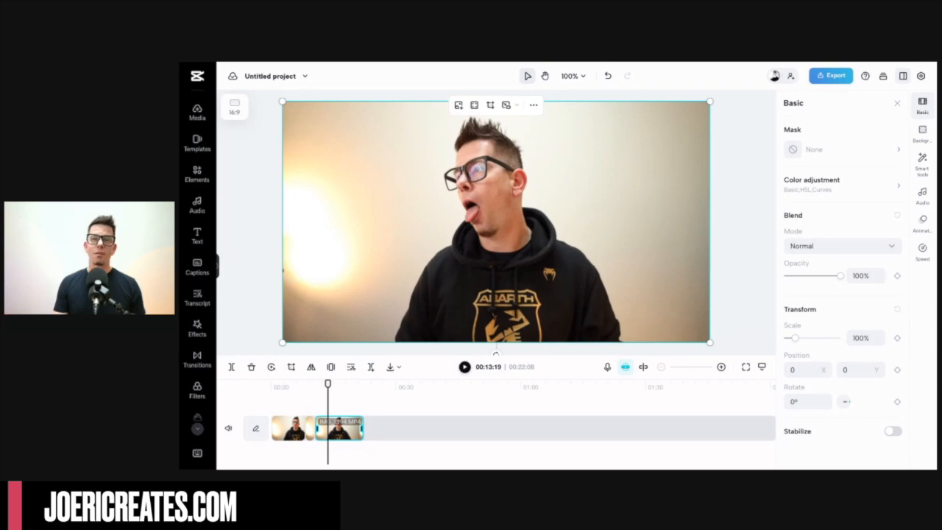
pyautogui.press('Right')
pyautogui.press('Right')
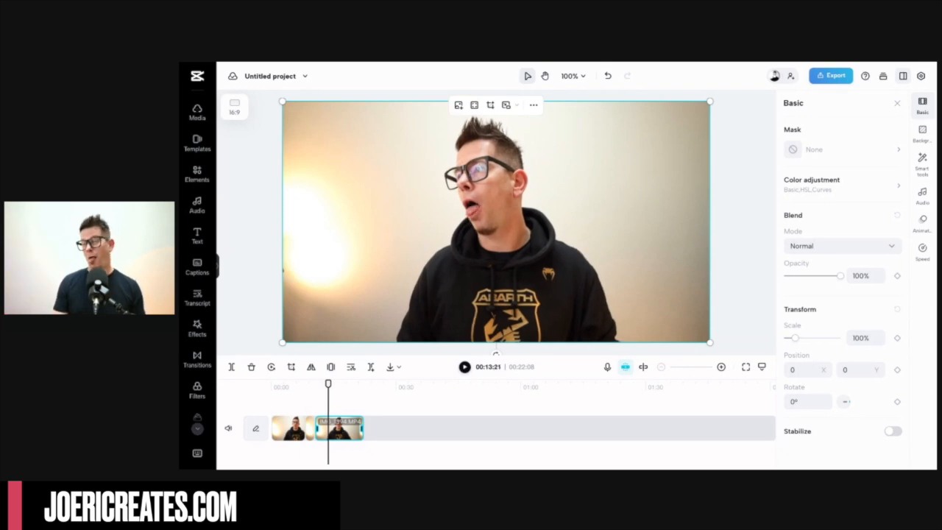
pyautogui.press('space')
pyautogui.press('space')
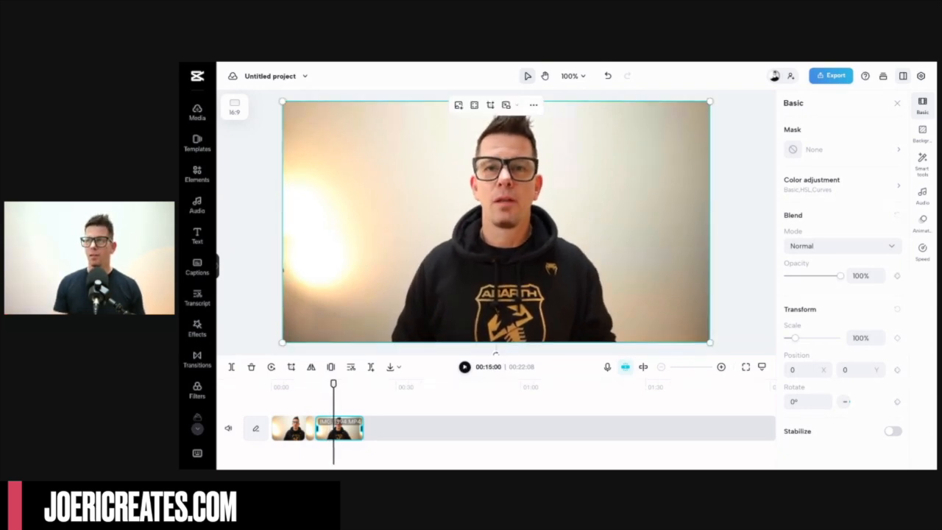
pyautogui.press('space')
pyautogui.press('space')
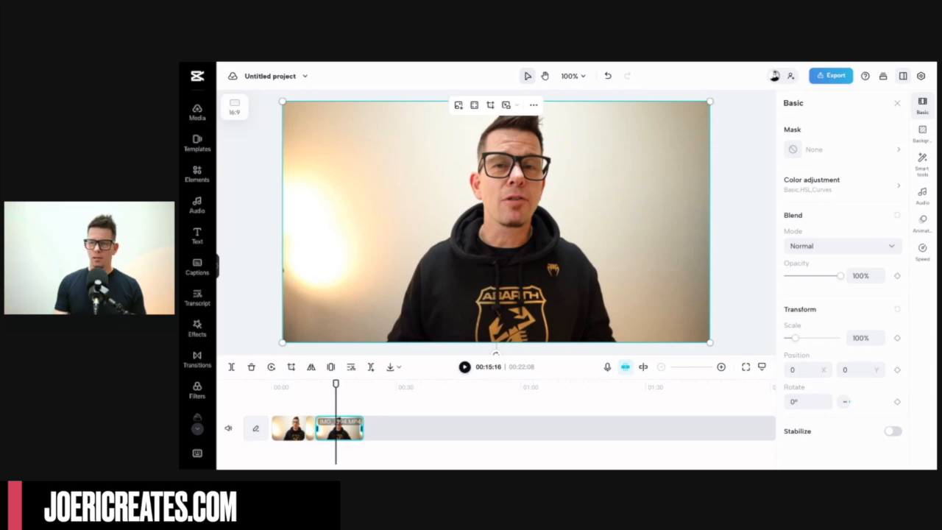
pyautogui.click(721, 366)
pyautogui.click(721, 366)
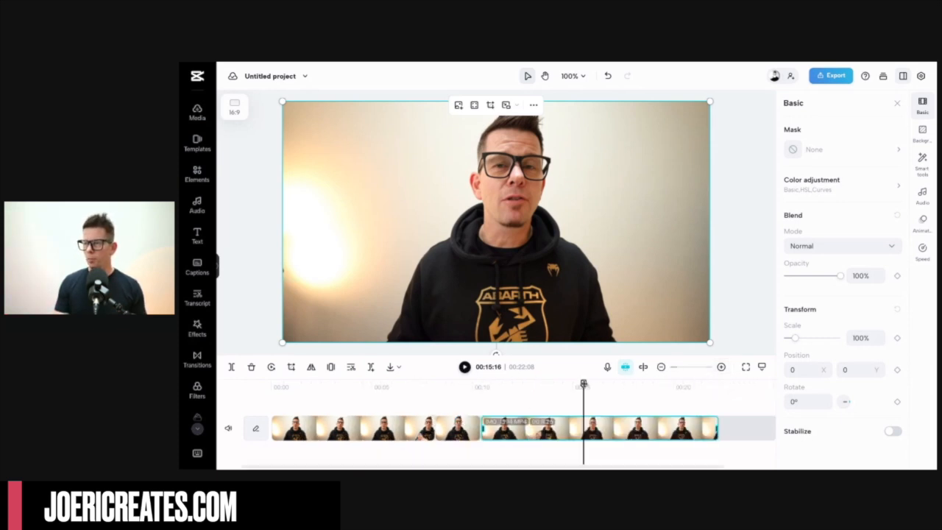
pyautogui.moveTo(583, 383); pyautogui.dragTo(575, 383)
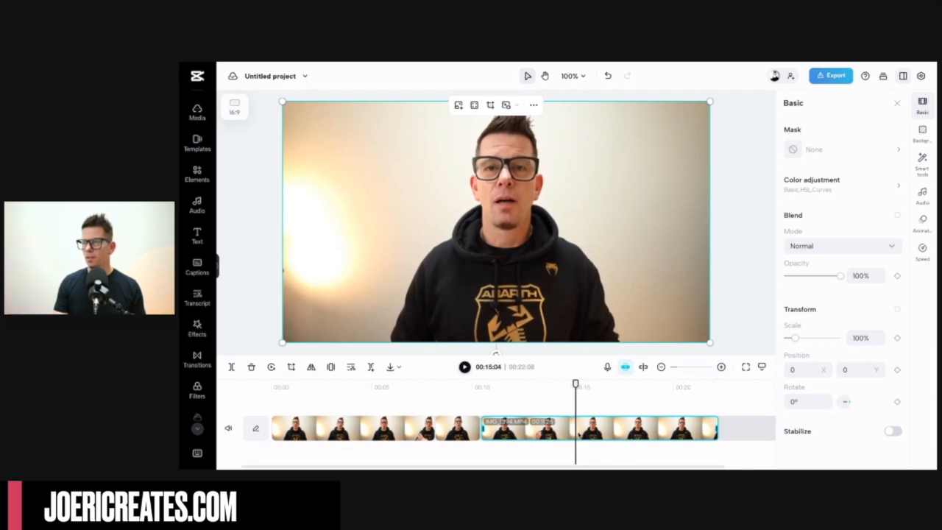
pyautogui.hotkey('ctrl', 'b')
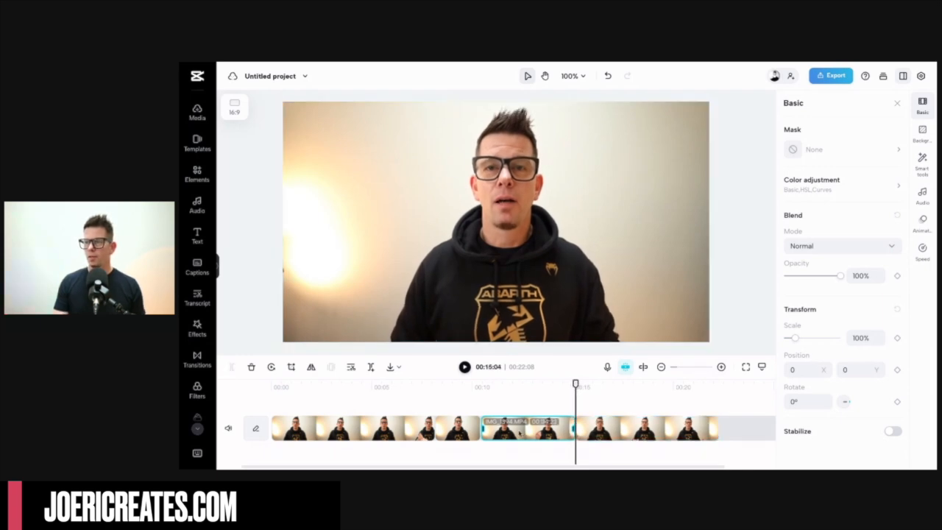
pyautogui.press('Delete')
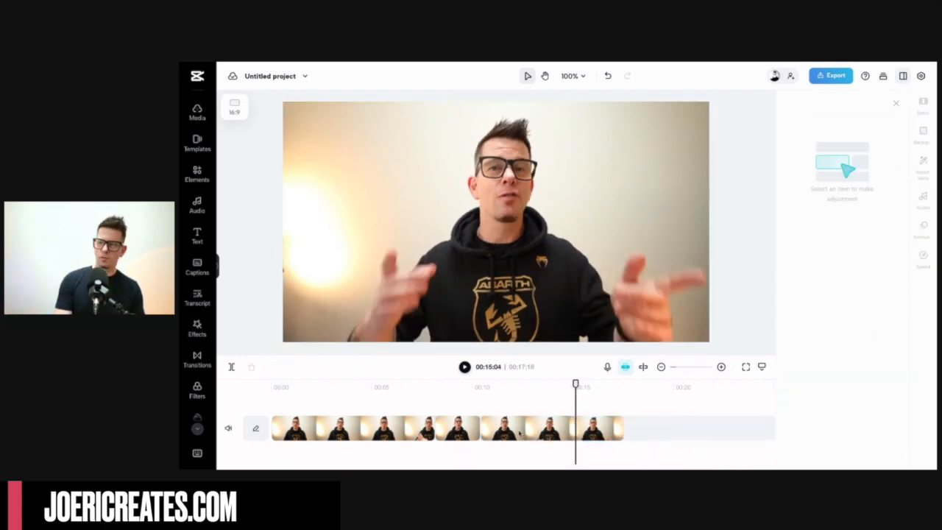
# Play the shortened video from near its beginning to check how all the cuts flow
pyautogui.click(289, 412)
pyautogui.press('space')
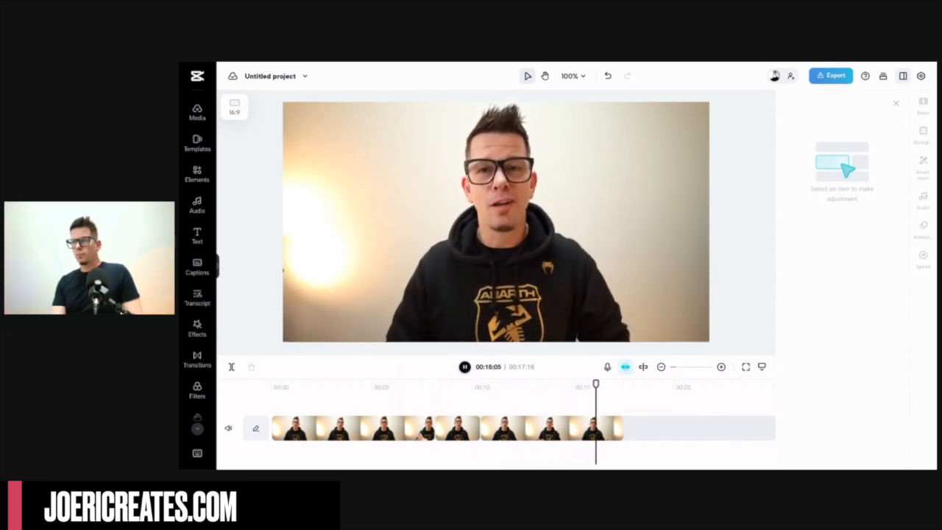
pyautogui.press('space')
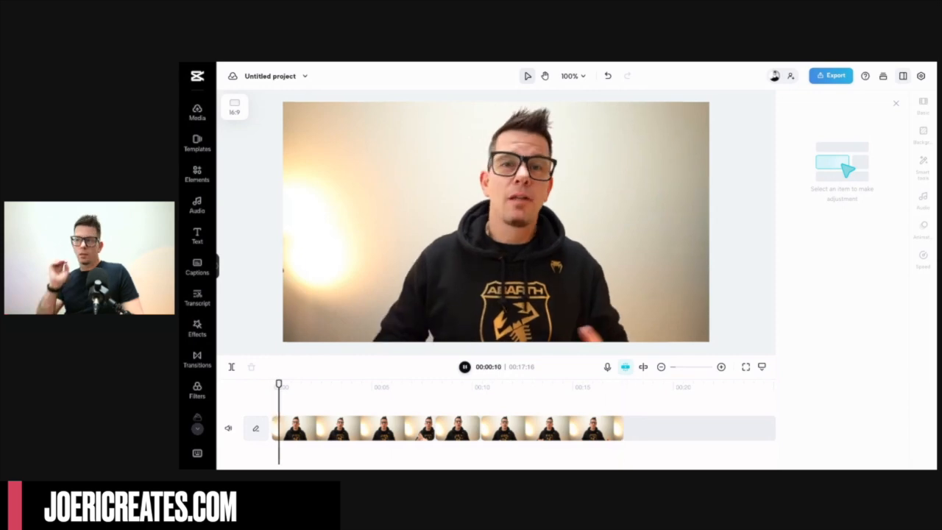
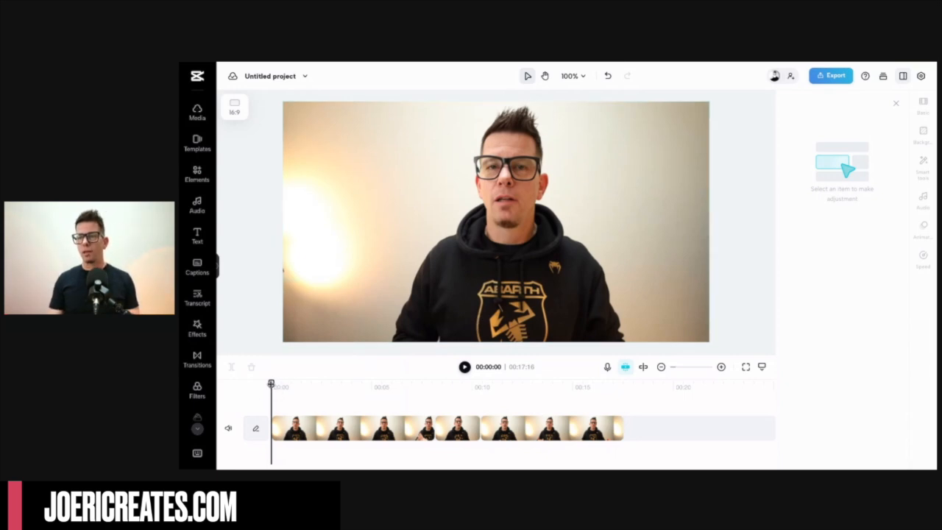
# Replay the join between the first two segments from 00:06:28 and trim a few frames off the second segment's start
pyautogui.click(411, 412)
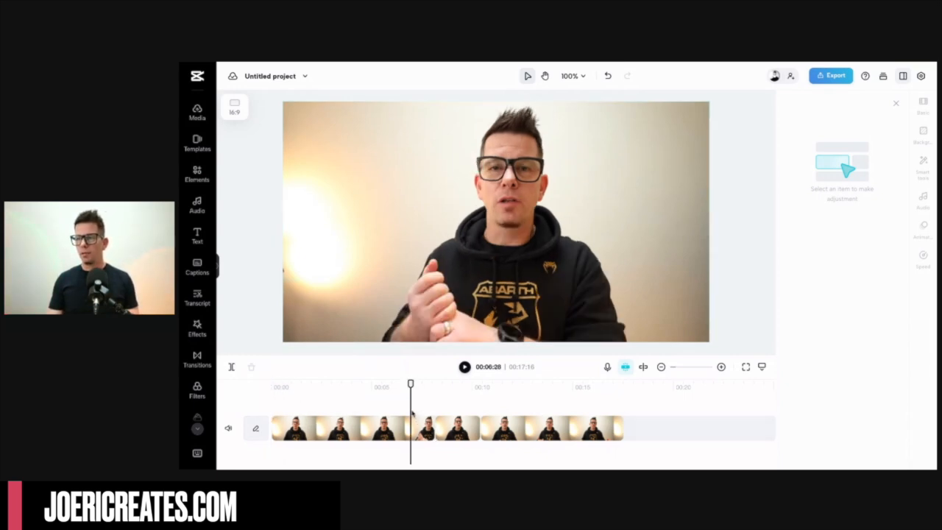
pyautogui.press('space')
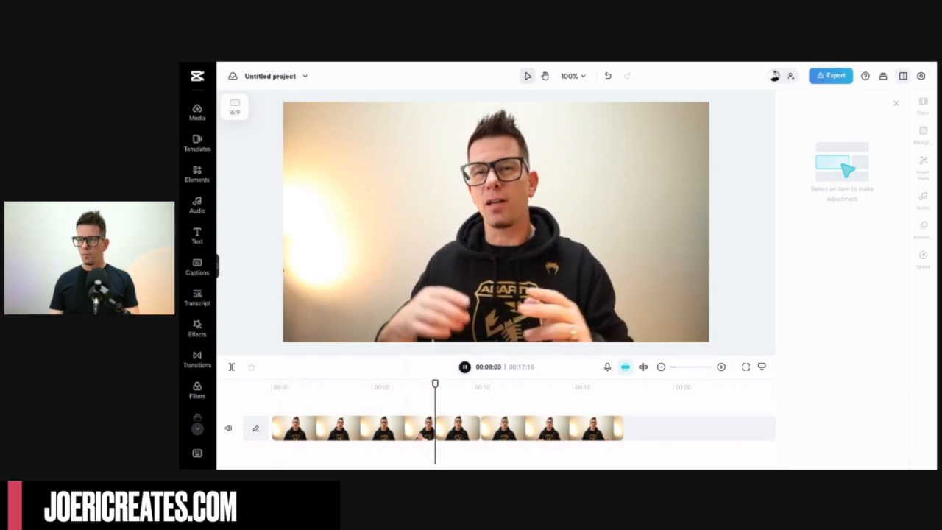
pyautogui.press('space')
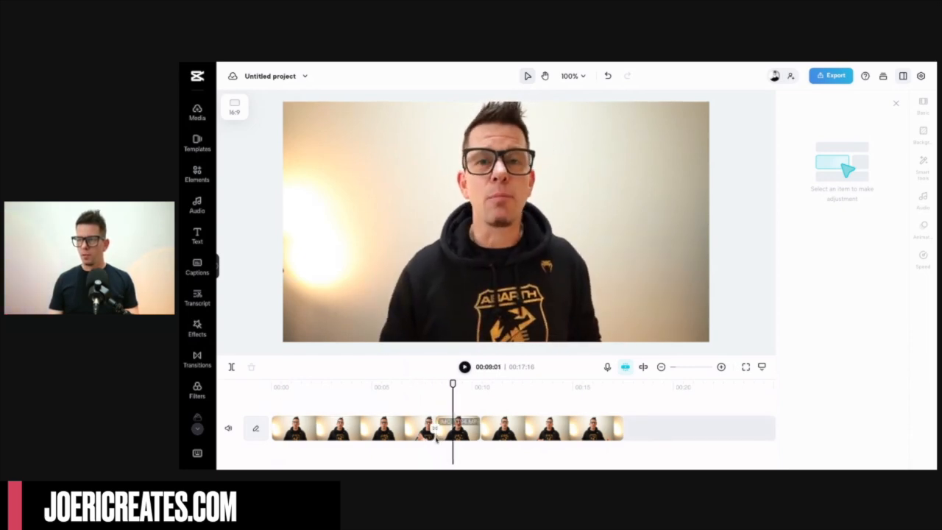
pyautogui.click(442, 440)
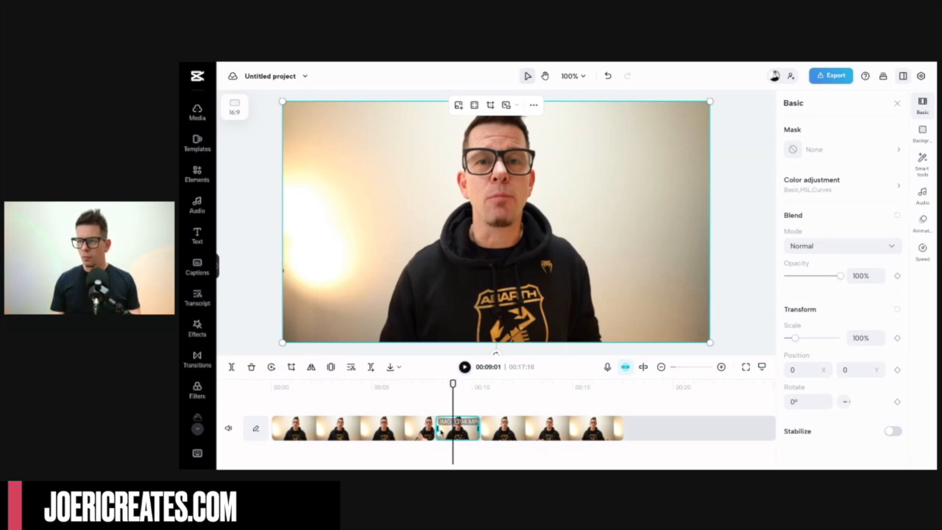
pyautogui.moveTo(438, 431); pyautogui.dragTo(443, 432)
# Recheck that join from 00:07:22, trim slightly more off the second segment's start and return the playhead to 00:00:00
pyautogui.click(427, 406)
pyautogui.press('space')
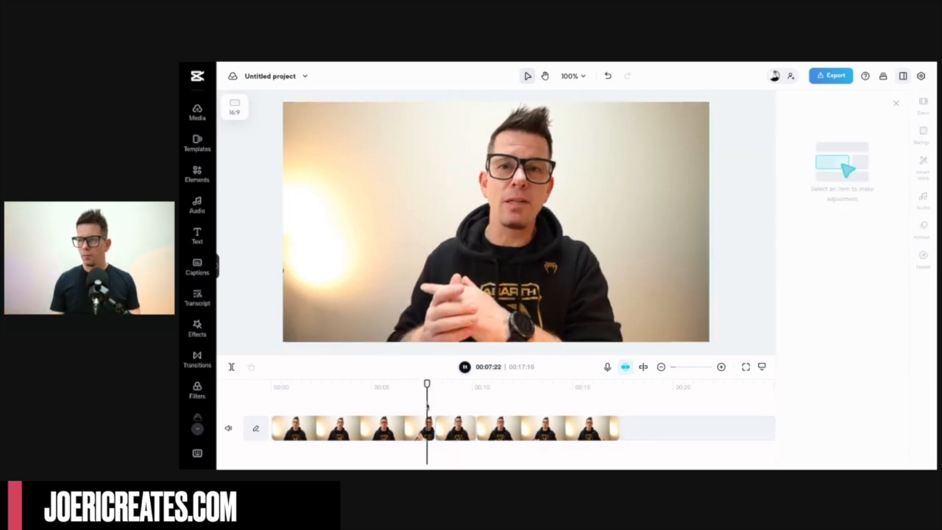
pyautogui.press('space')
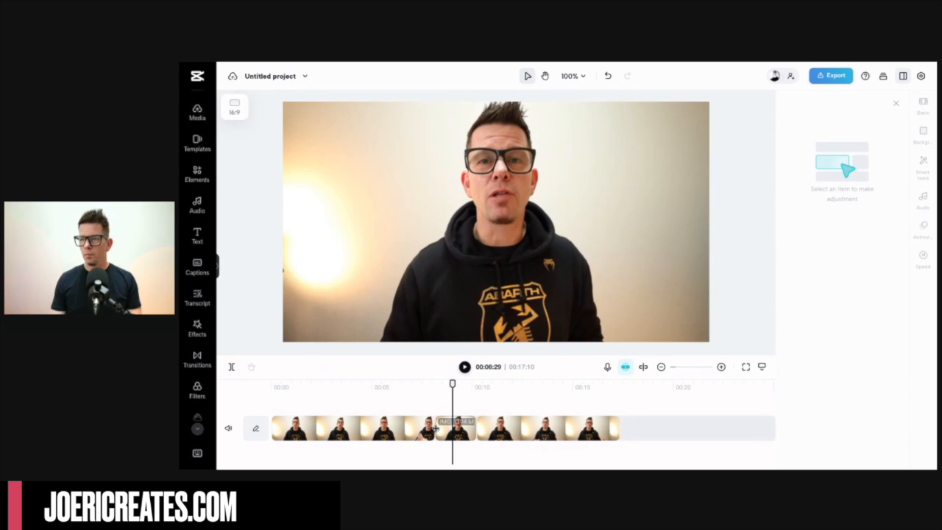
pyautogui.moveTo(437, 428); pyautogui.dragTo(441, 428)
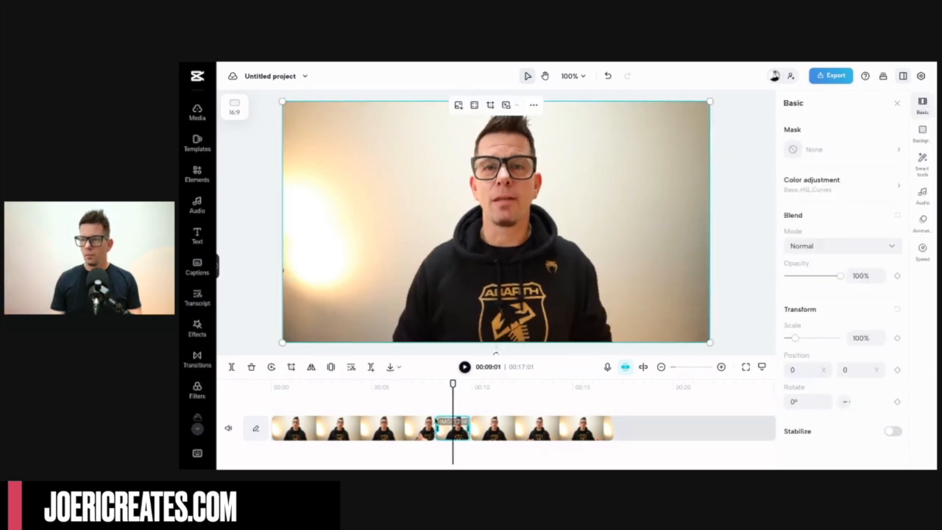
pyautogui.click(426, 406)
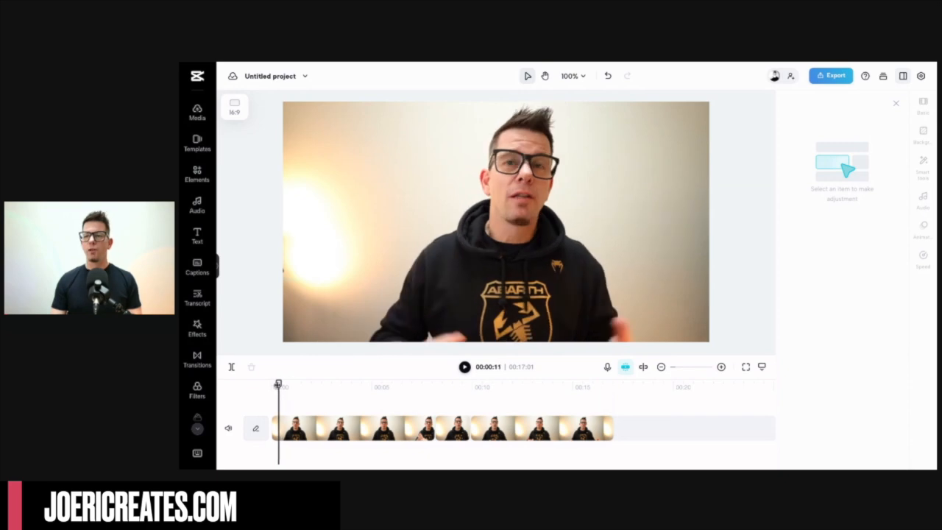
pyautogui.moveTo(278, 384); pyautogui.dragTo(263, 384)
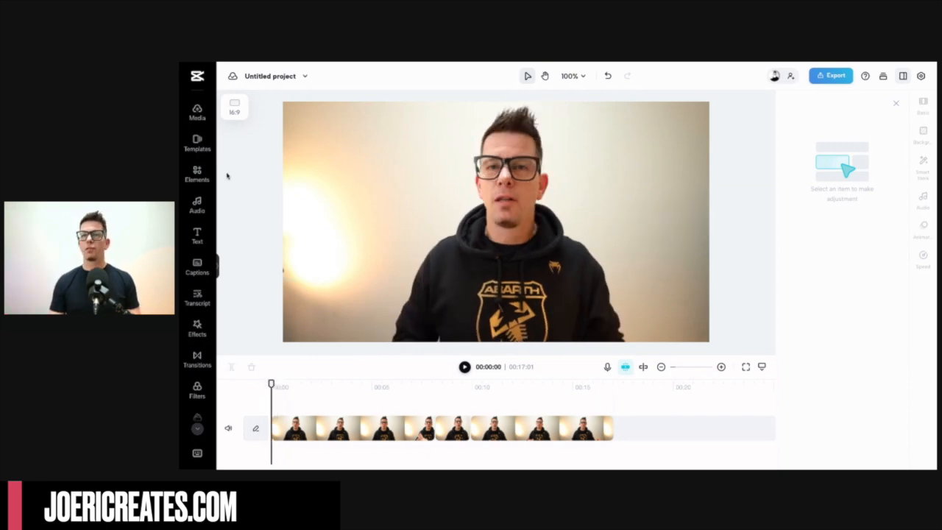
# Try to extend the final segment by pulling its end further out on the timeline
pyautogui.click(197, 118)
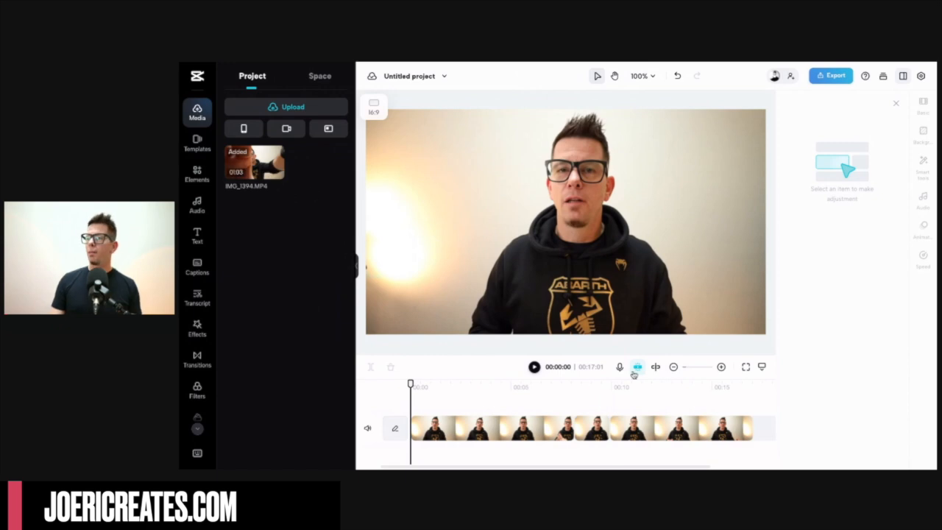
pyautogui.click(749, 433)
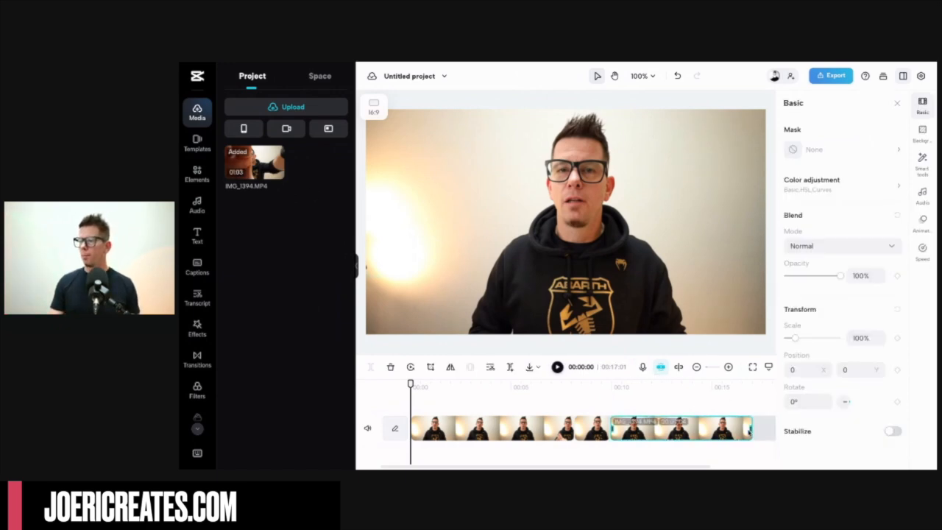
pyautogui.hscroll(3, 749, 432)
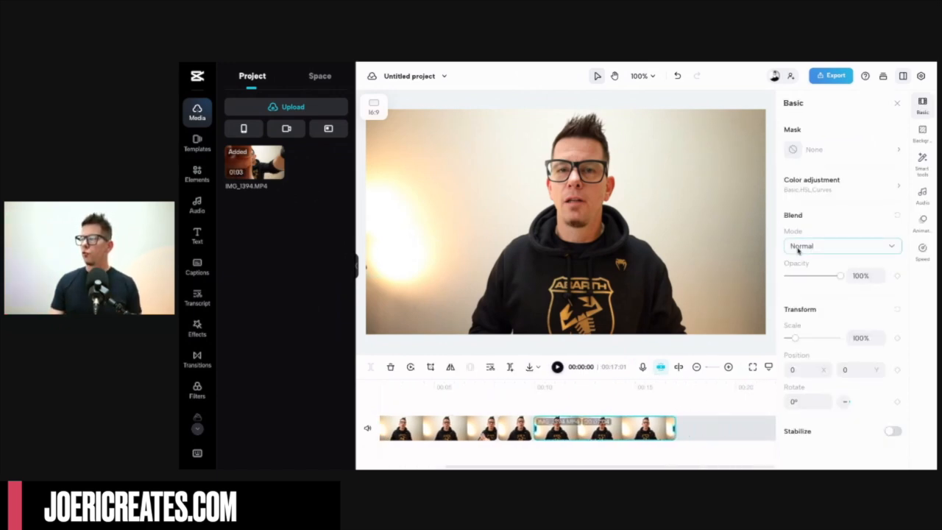
pyautogui.click(359, 268)
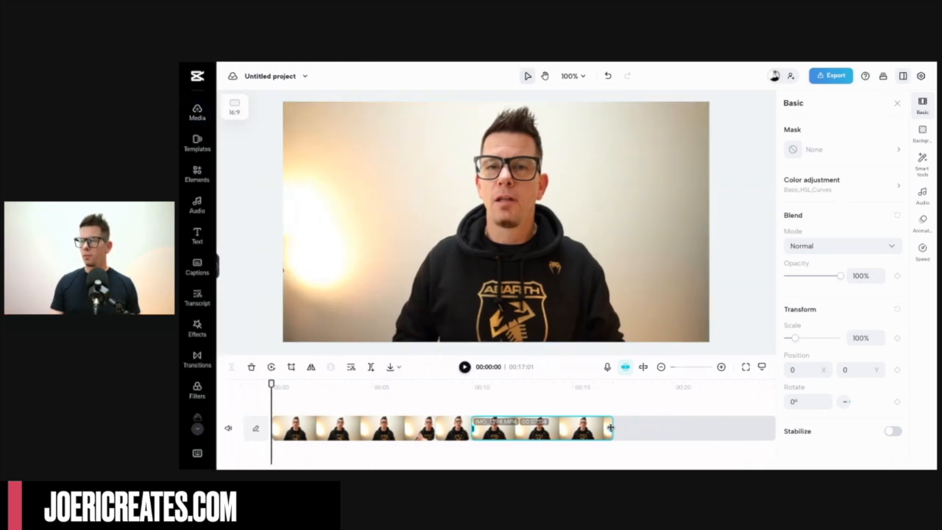
pyautogui.click(616, 406)
pyautogui.click(609, 426)
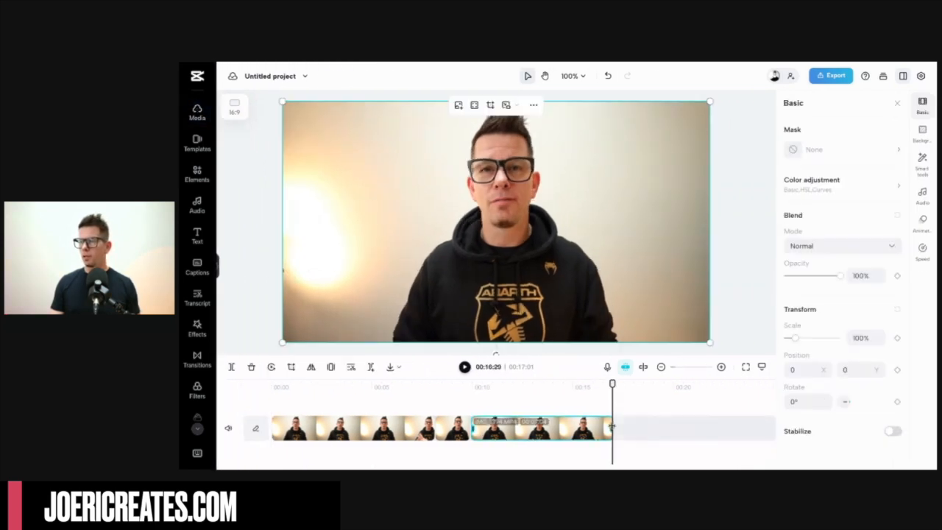
pyautogui.moveTo(670, 427); pyautogui.dragTo(651, 434)
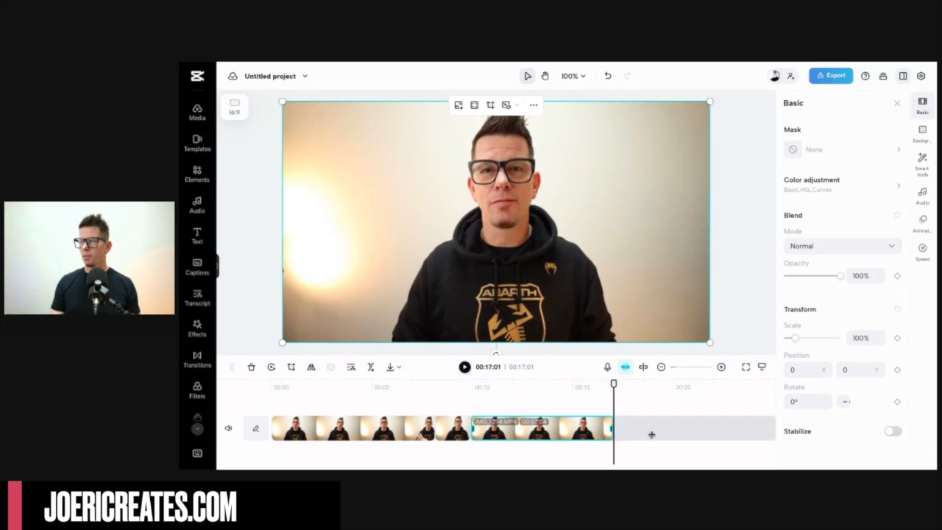
# Add IMG_1394.MP4 to the timeline again and place it on the main track directly after the final segment
pyautogui.click(197, 112)
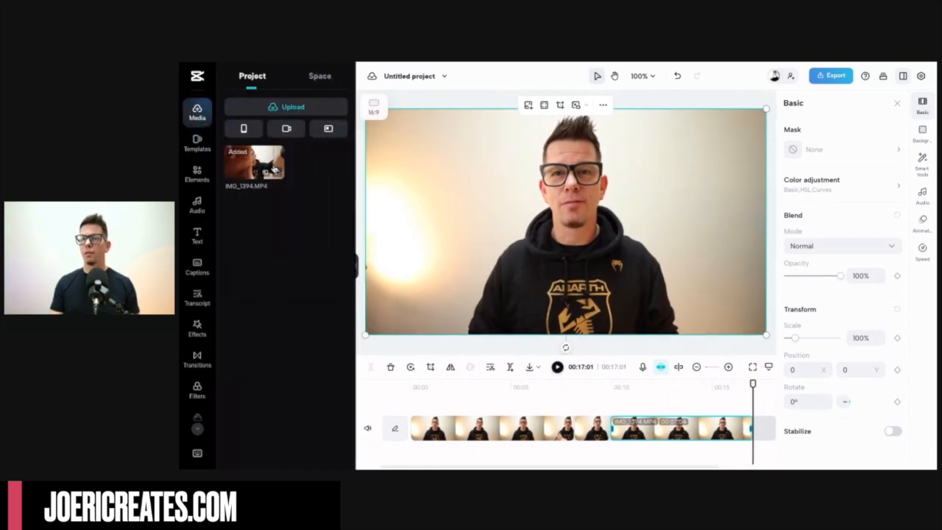
pyautogui.moveTo(272, 165); pyautogui.dragTo(692, 406)
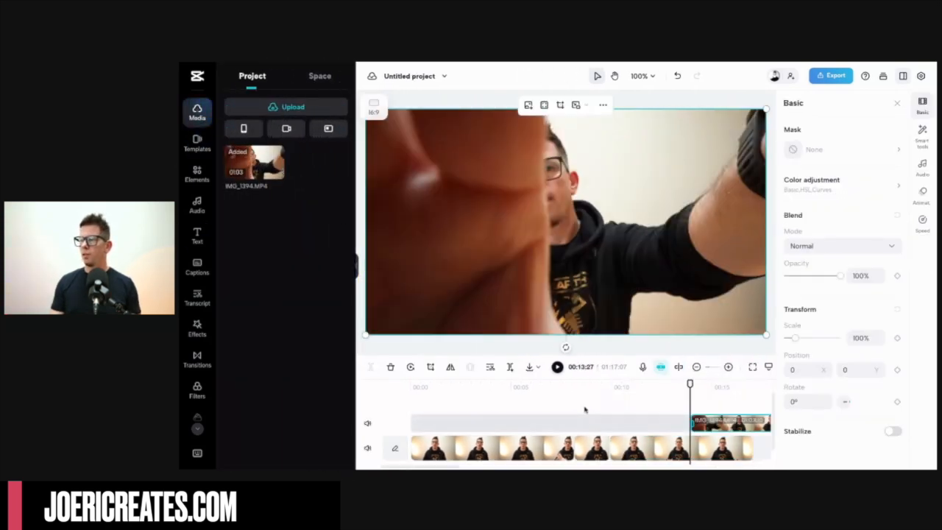
pyautogui.moveTo(502, 419); pyautogui.dragTo(561, 440)
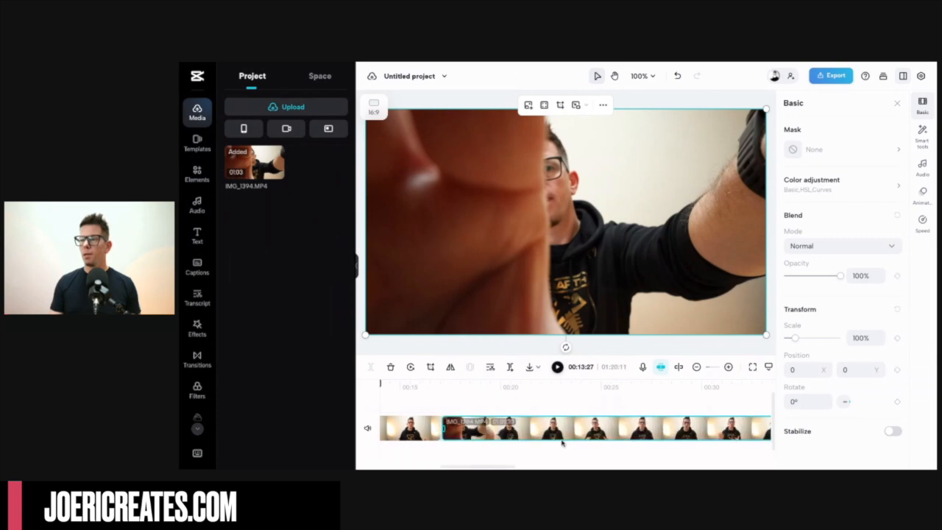
# Find where the speech starts near the end of the re-added clip, split it at 01:14:15 and delete the part before the cut
pyautogui.click(544, 452)
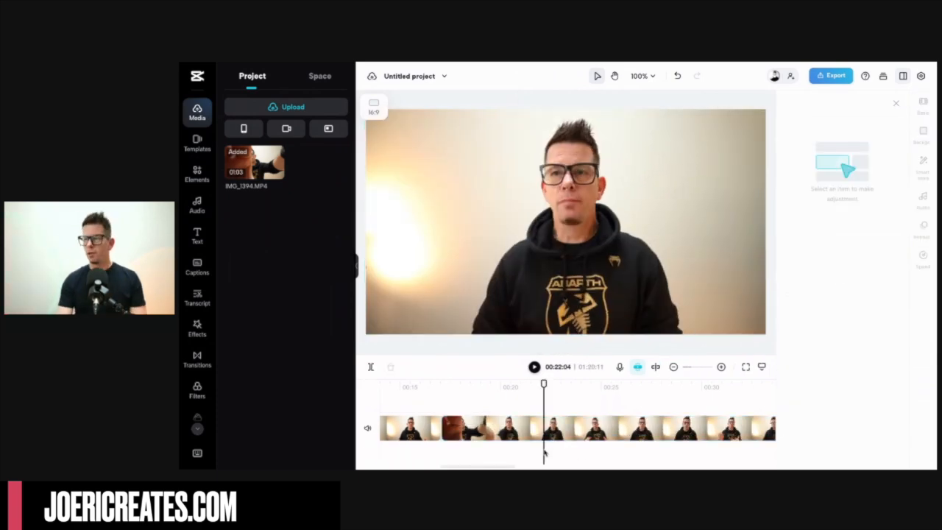
pyautogui.hscroll(5, 544, 442)
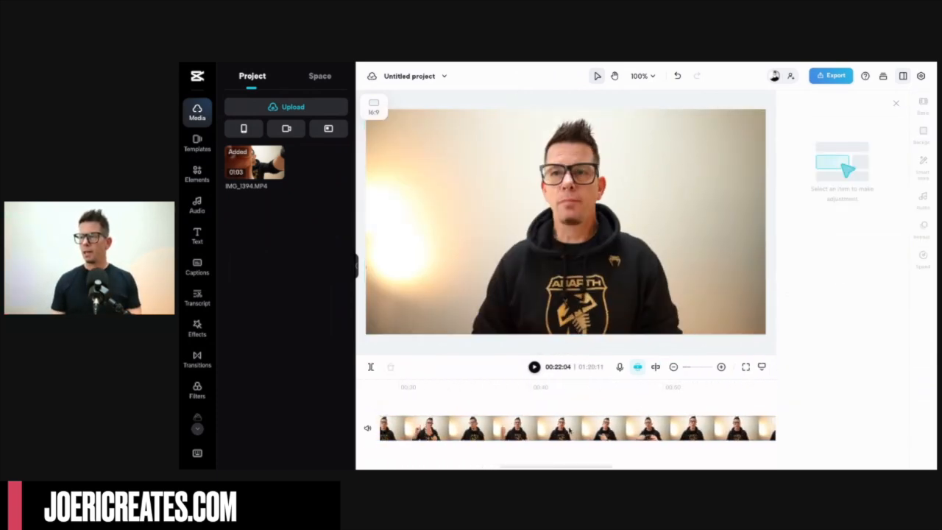
pyautogui.moveTo(685, 372); pyautogui.dragTo(674, 372)
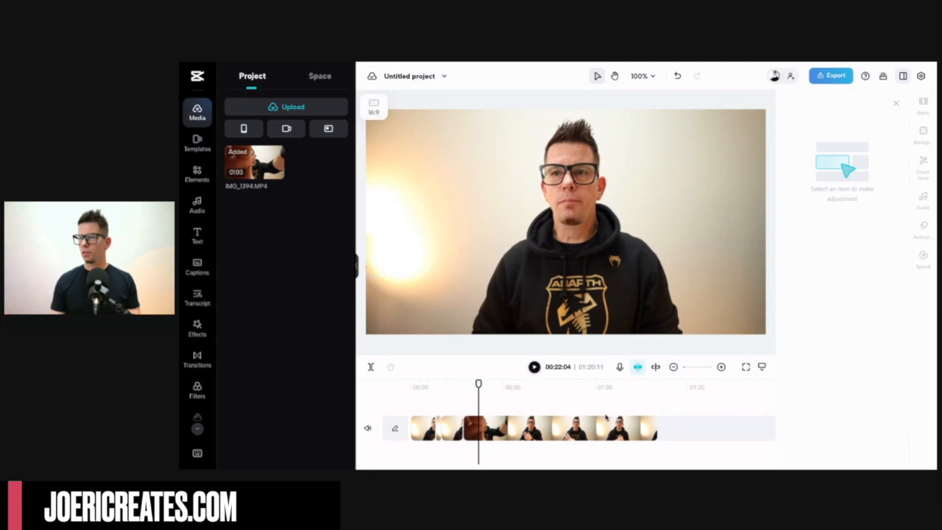
pyautogui.press('space')
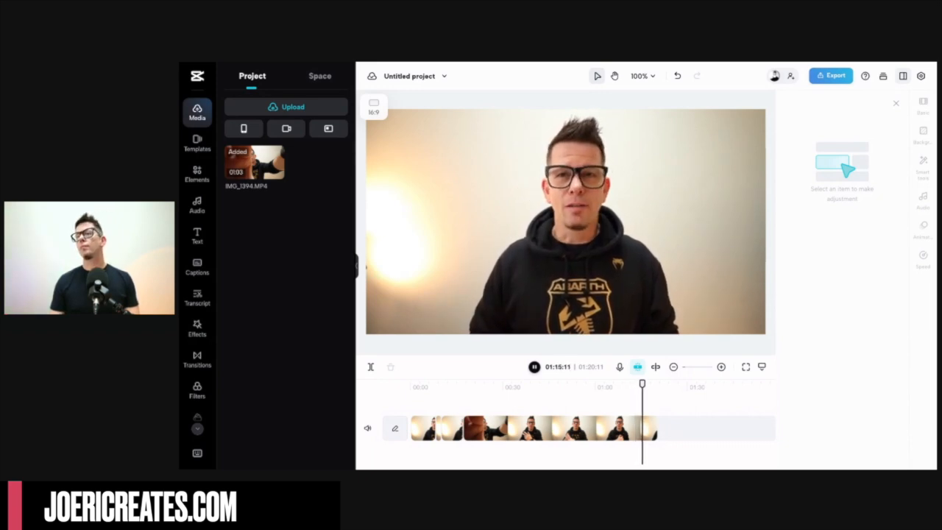
pyautogui.click(634, 408)
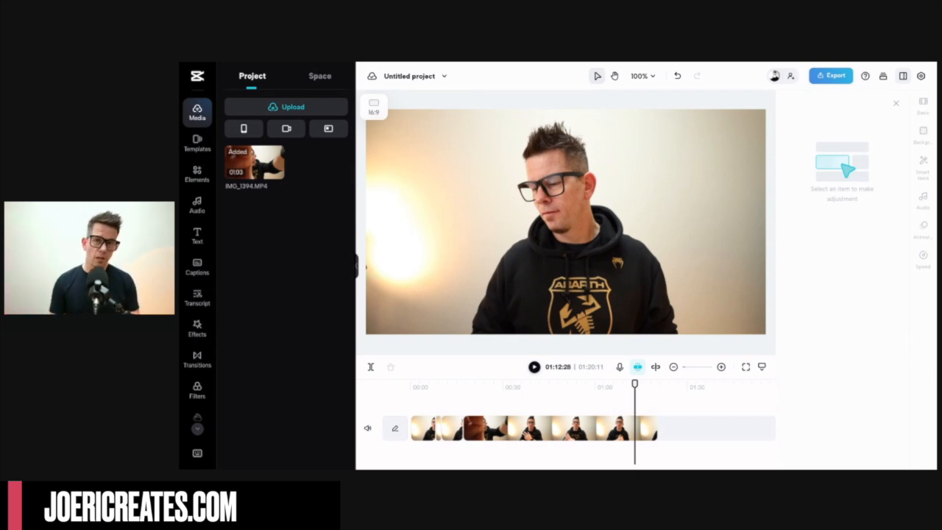
pyautogui.press('Right')
pyautogui.press('Right')
pyautogui.press('Right')
pyautogui.press('Right')
pyautogui.press('Right')
pyautogui.press('Right')
pyautogui.press('Right')
pyautogui.press('Right')
pyautogui.press('Right')
pyautogui.press('Right')
pyautogui.press('Right')
pyautogui.press('Right')
pyautogui.press('Right')
pyautogui.press('Right')
pyautogui.press('Right')
pyautogui.press('Right')
pyautogui.press('Right')
pyautogui.press('Right')
pyautogui.press('Right')
pyautogui.press('Right')
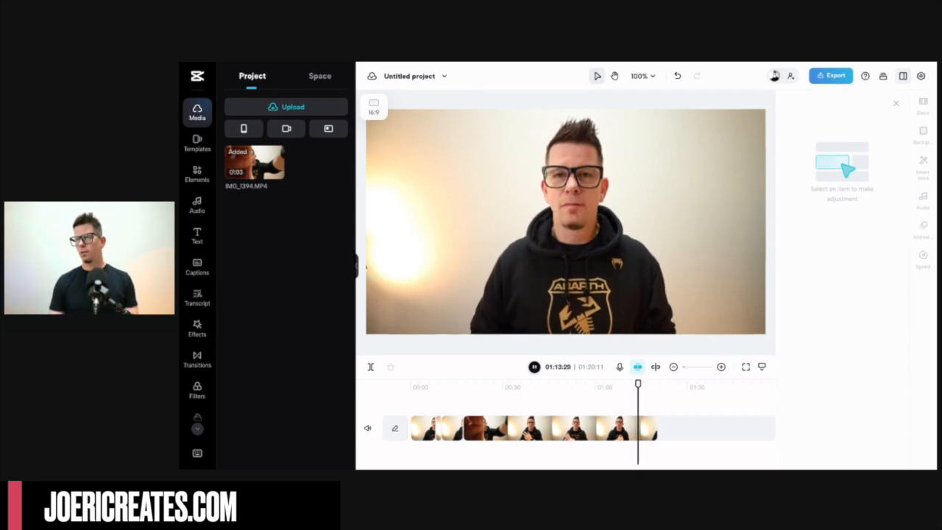
pyautogui.click(720, 368)
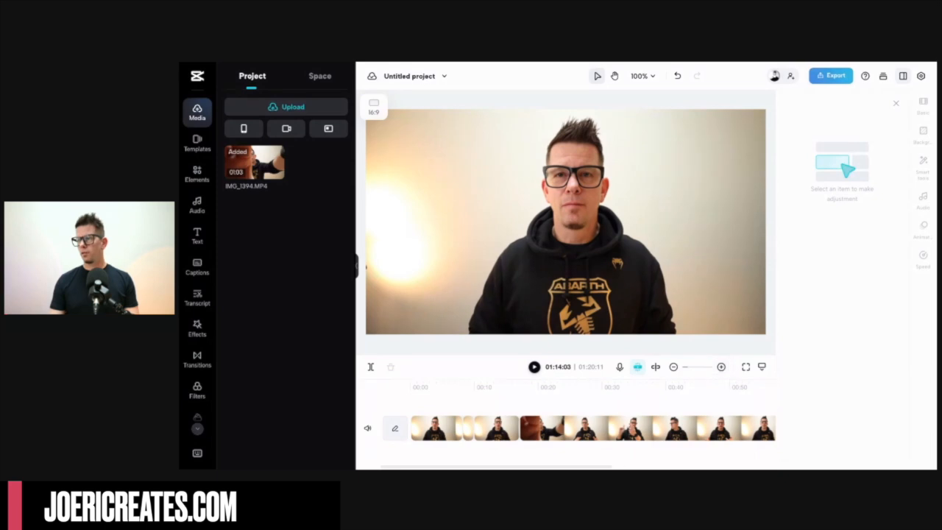
pyautogui.hscroll(4, 652, 417)
pyautogui.press('Right')
pyautogui.press('Right')
pyautogui.press('Right')
pyautogui.press('Right')
pyautogui.press('Right')
pyautogui.press('Right')
pyautogui.press('Right')
pyautogui.press('Right')
pyautogui.press('Right')
pyautogui.press('Right')
pyautogui.press('Right')
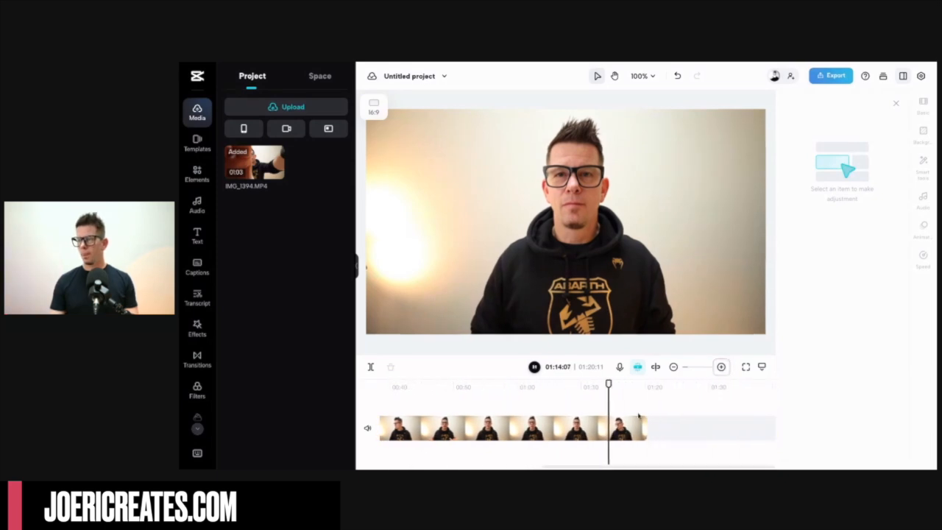
pyautogui.press('Right')
pyautogui.press('Right')
pyautogui.press('Right')
pyautogui.press('Right')
pyautogui.press('Right')
pyautogui.press('Right')
pyautogui.press('Right')
pyautogui.press('Right')
pyautogui.press('Right')
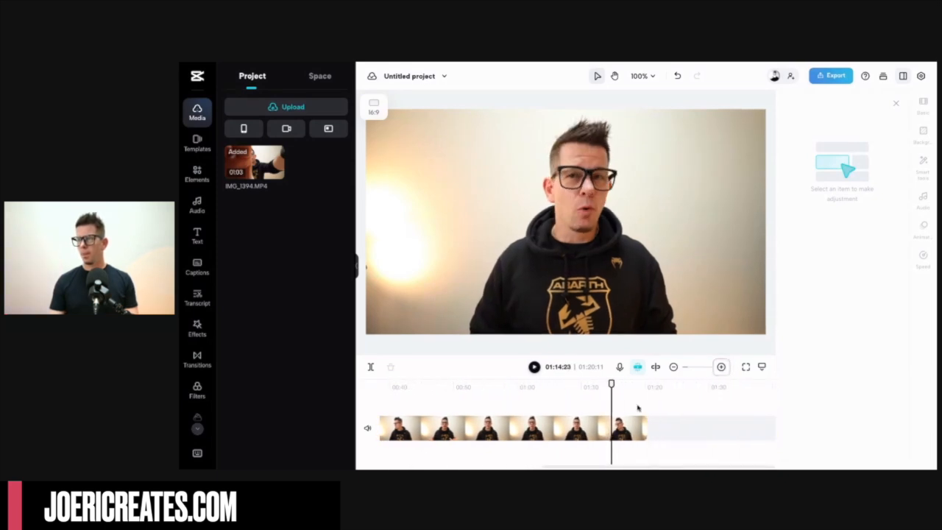
pyautogui.press('Right')
pyautogui.press('Right')
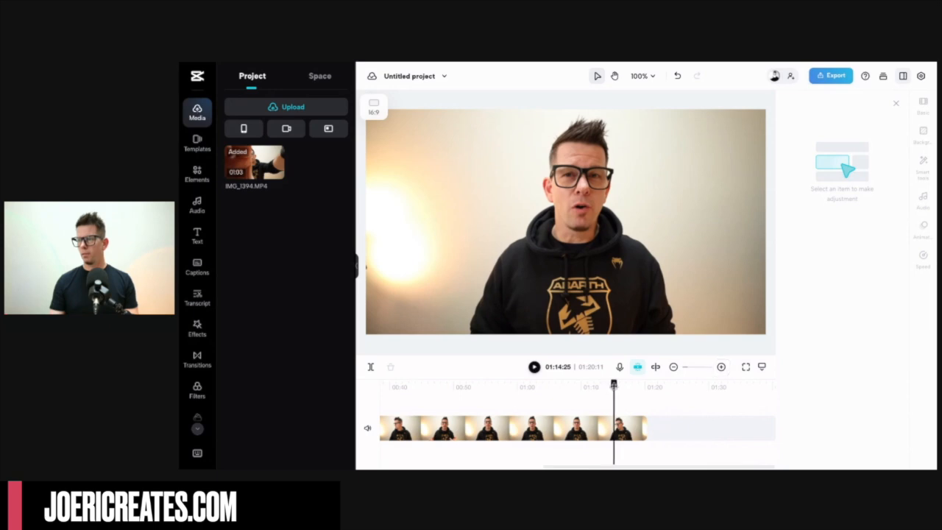
pyautogui.moveTo(614, 384); pyautogui.dragTo(609, 387)
pyautogui.click(616, 425)
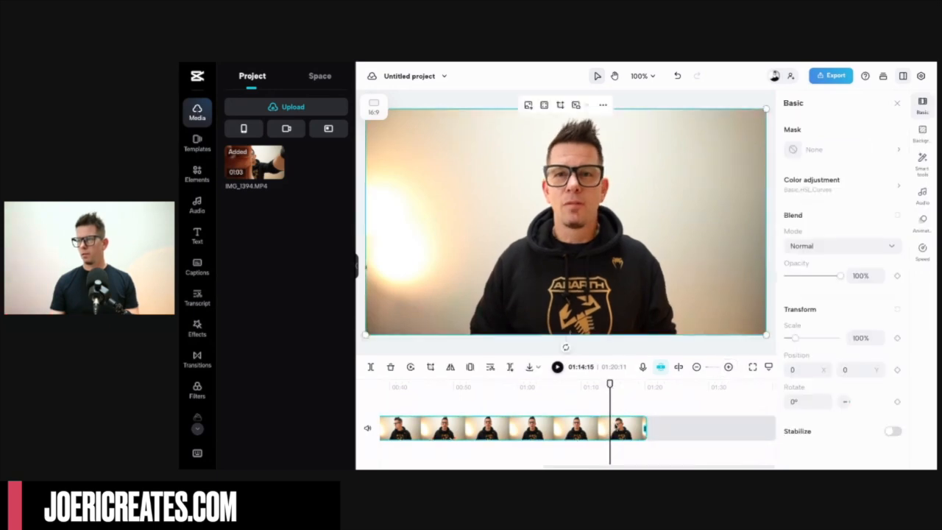
pyautogui.hotkey('ctrl', 'b')
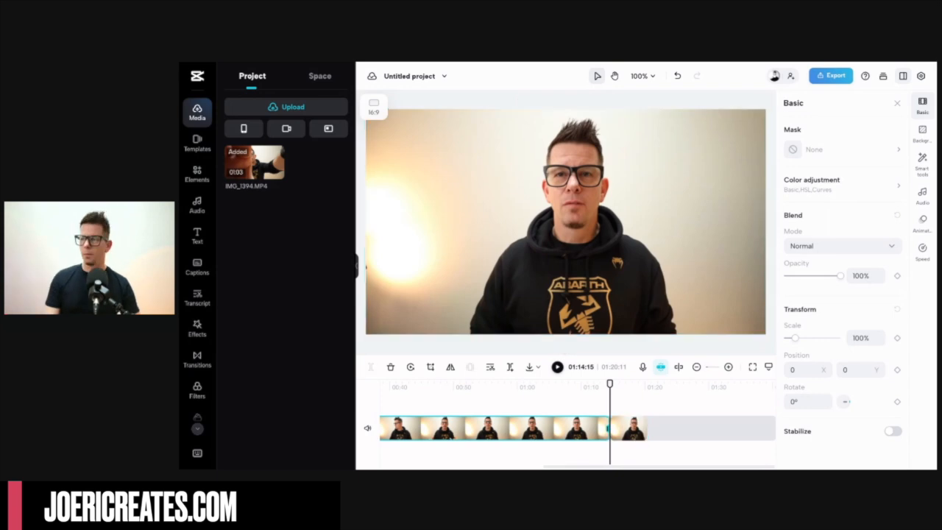
pyautogui.press('Delete')
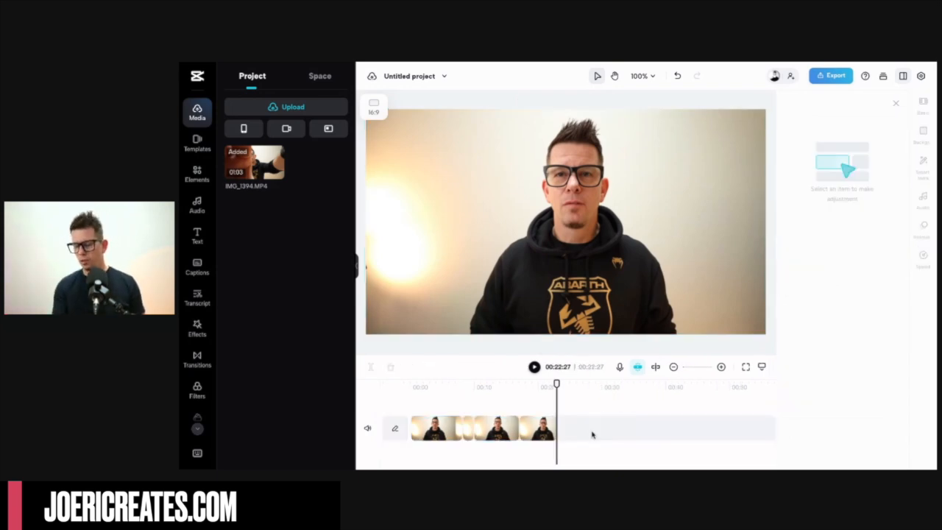
# Play the new closing segment, split it at 00:19:25 and delete the part behind the cut
pyautogui.click(520, 411)
pyautogui.press('space')
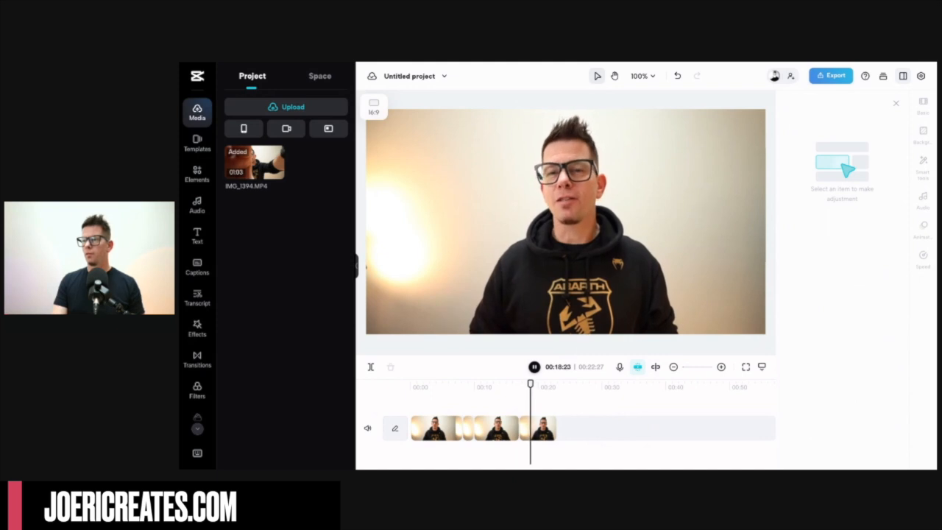
pyautogui.click(525, 423)
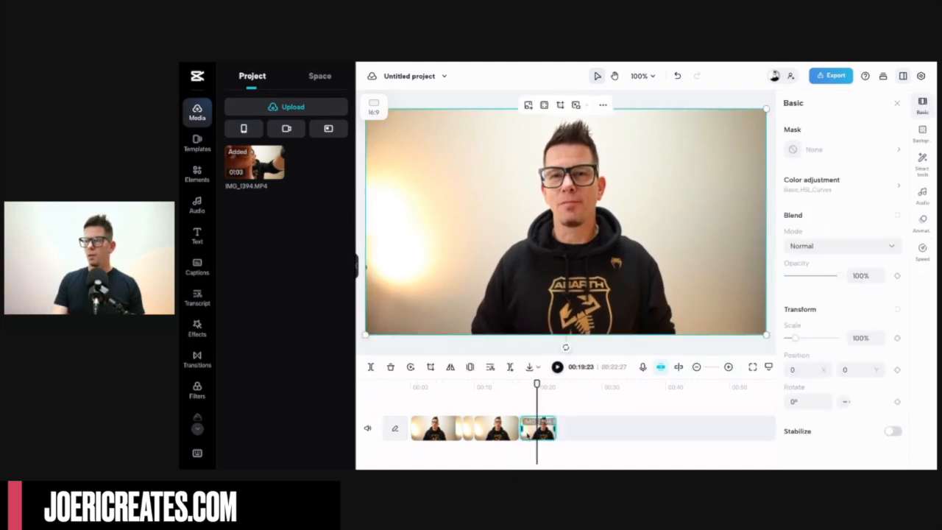
pyautogui.hotkey('ctrl', 'b')
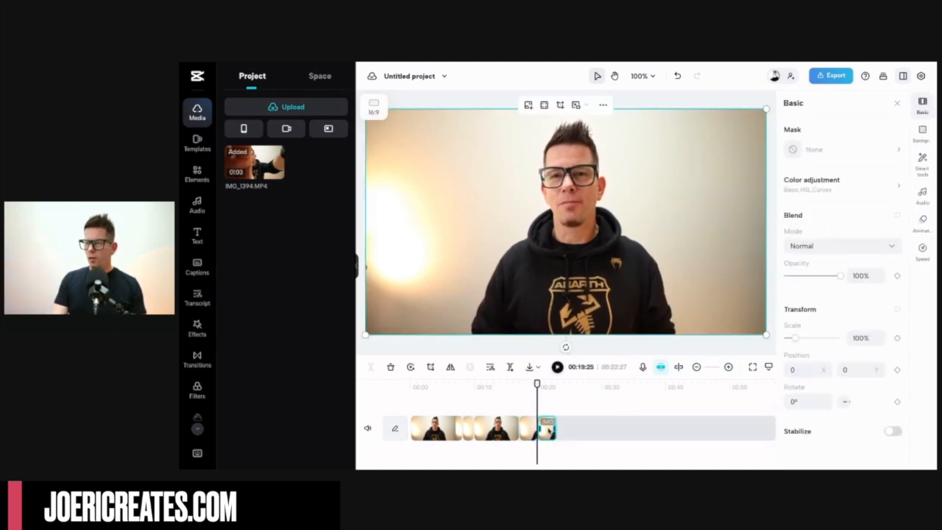
pyautogui.press('Delete')
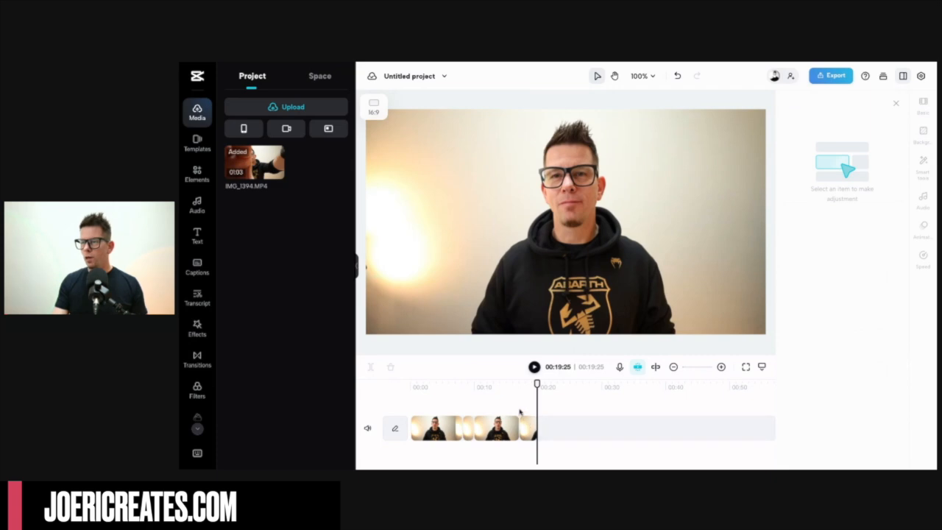
# Move the new closing segment to the very start of the main track and play the video from the beginning
pyautogui.click(520, 413)
pyautogui.press('space')
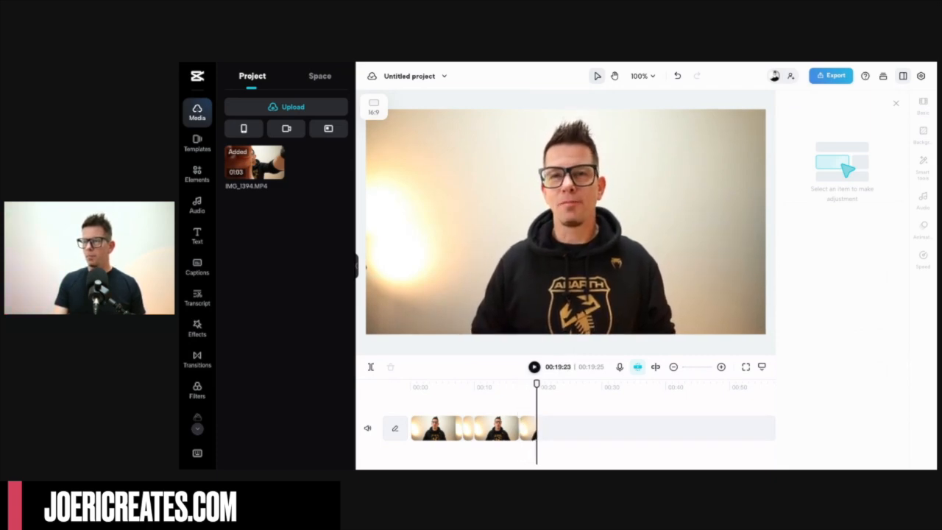
pyautogui.click(528, 428)
pyautogui.moveTo(528, 429); pyautogui.dragTo(417, 428)
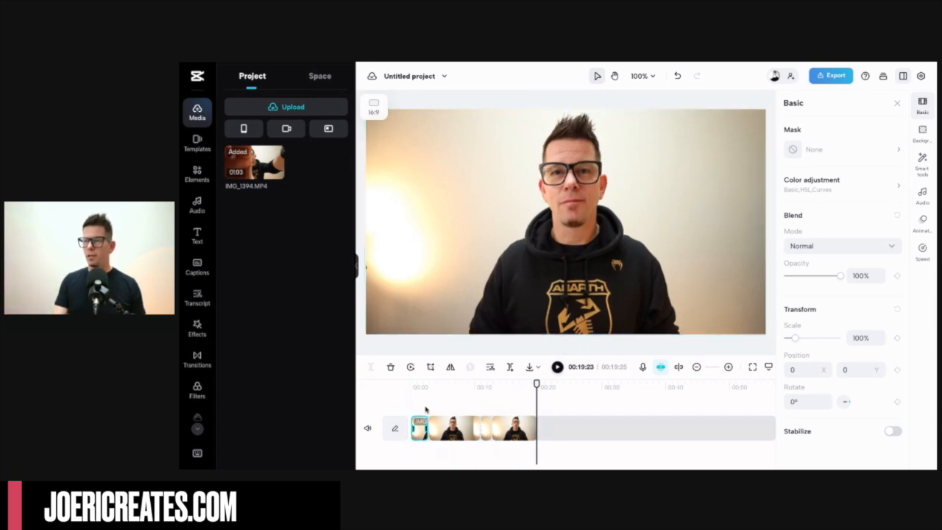
pyautogui.click(431, 410)
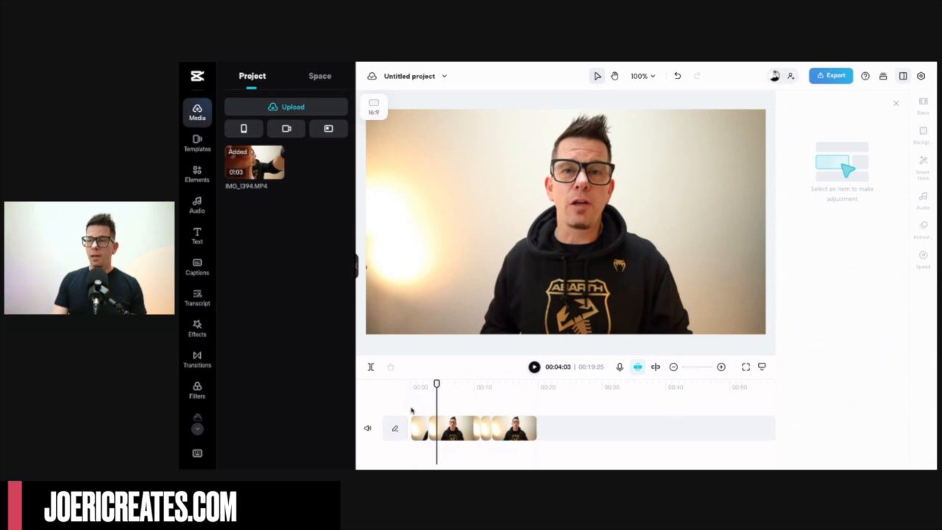
pyautogui.click(412, 387)
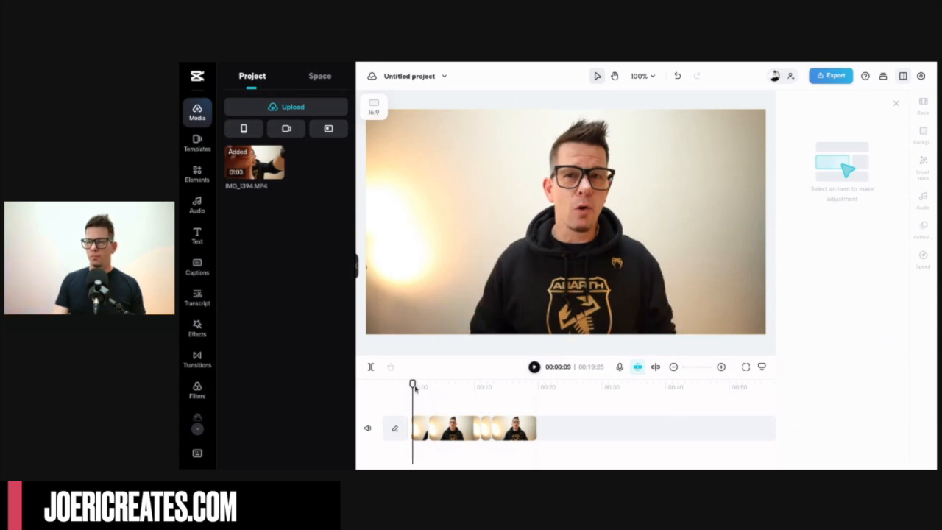
pyautogui.click(721, 367)
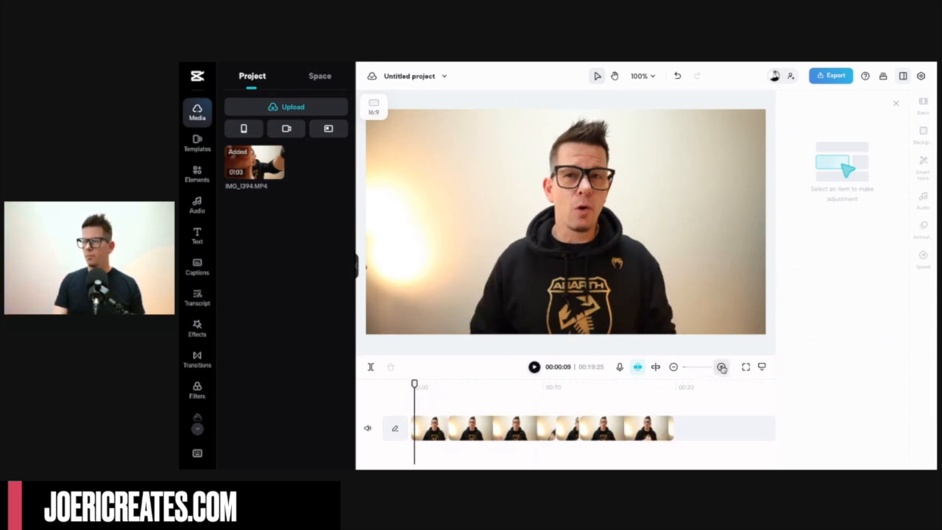
pyautogui.press('space')
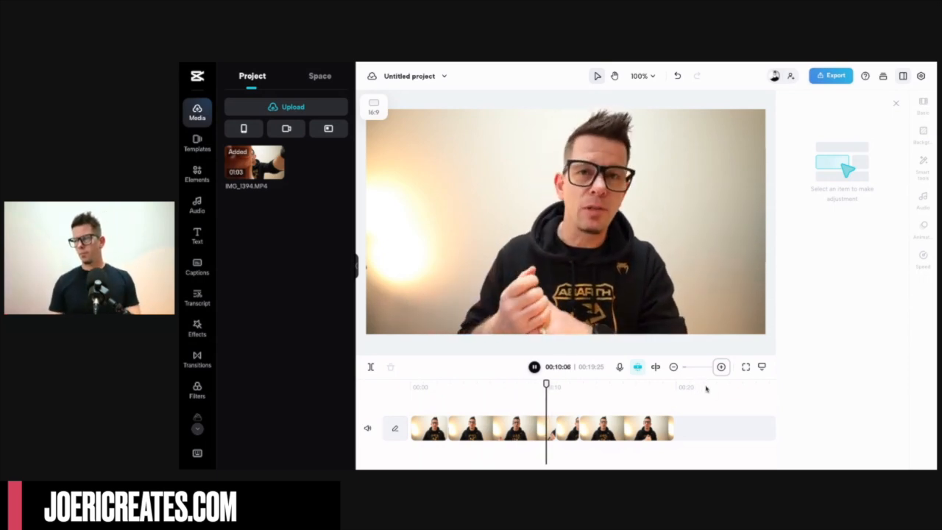
pyautogui.press('space')
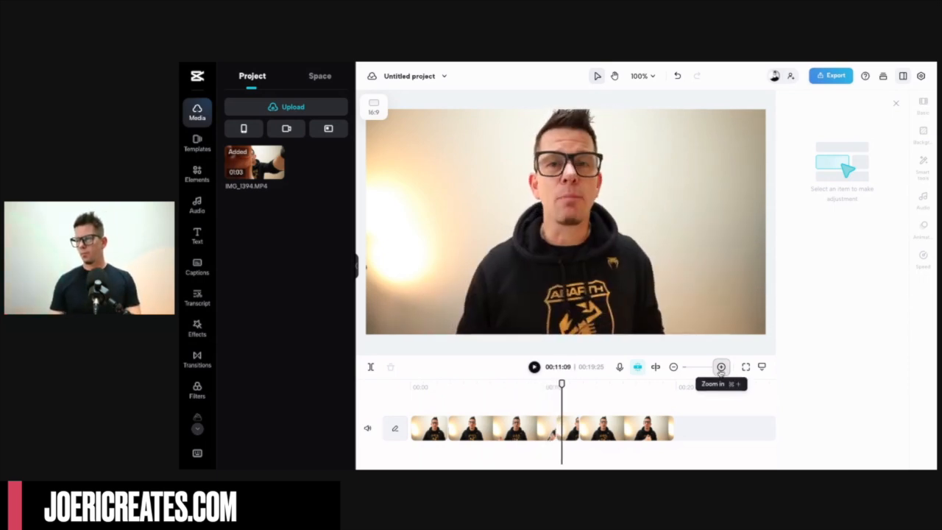
# Extend the end of the segment before the join near 00:11 slightly, play it, split it at 00:10:27 and delete the rest
pyautogui.click(721, 367)
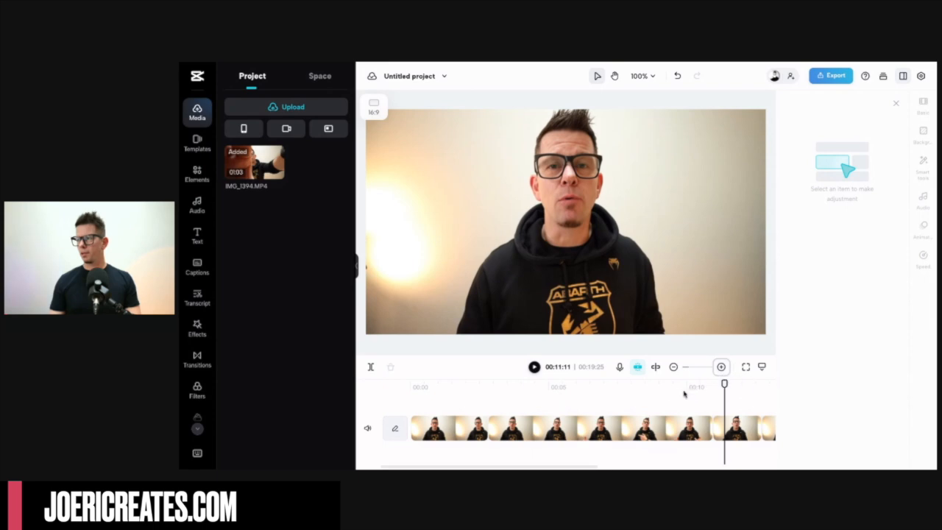
pyautogui.hscroll(3, 646, 404)
pyautogui.hscroll(2, 647, 404)
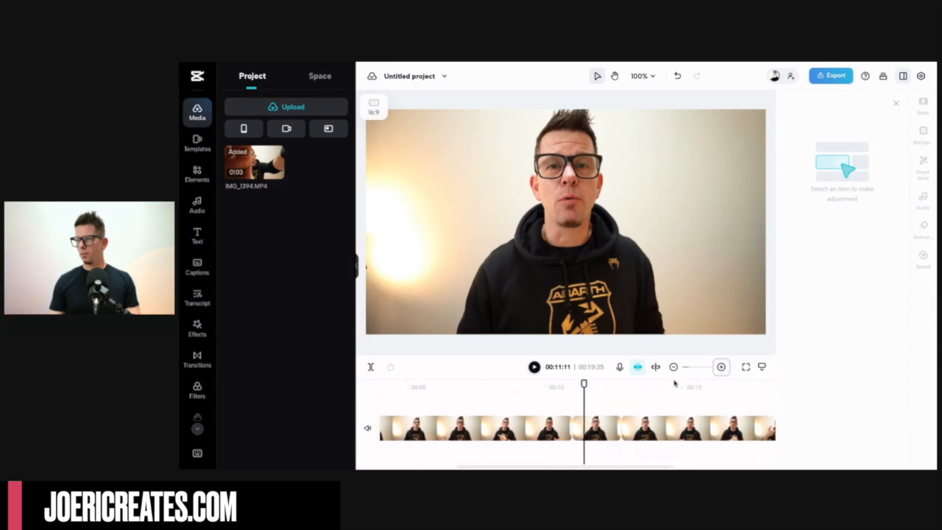
pyautogui.click(722, 368)
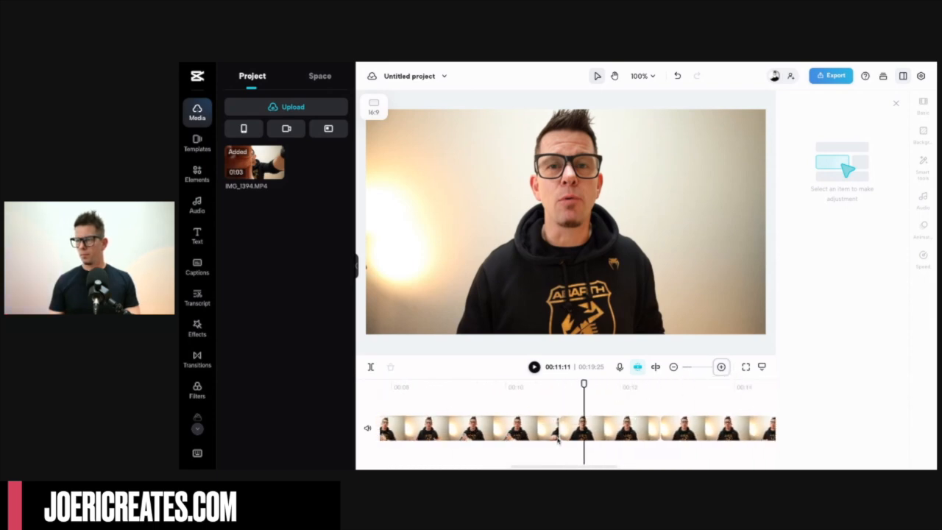
pyautogui.click(555, 435)
pyautogui.moveTo(556, 429); pyautogui.dragTo(565, 429)
pyautogui.click(528, 406)
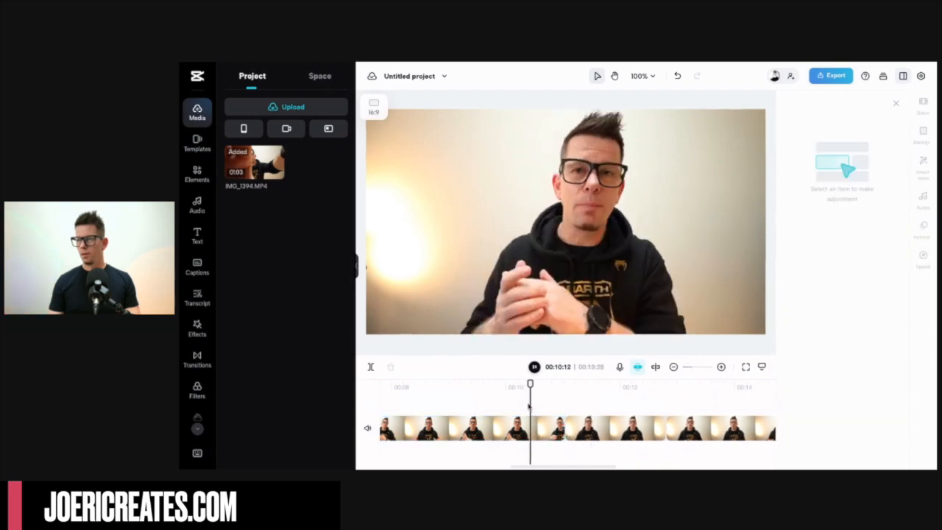
pyautogui.click(562, 438)
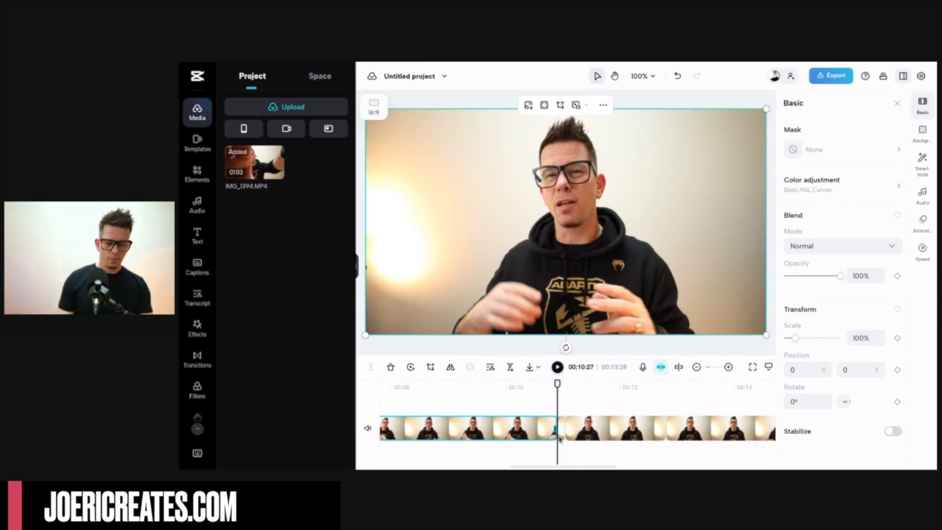
pyautogui.press('Delete')
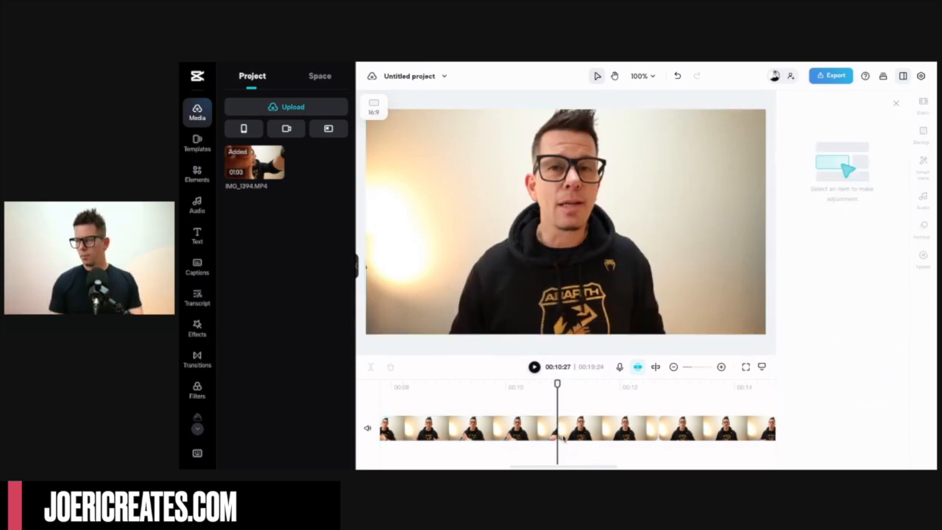
# Extend the start of the segment after the 00:10:27 join to an earlier point in the take and play across the join
pyautogui.click(573, 438)
pyautogui.moveTo(560, 429); pyautogui.dragTo(543, 430)
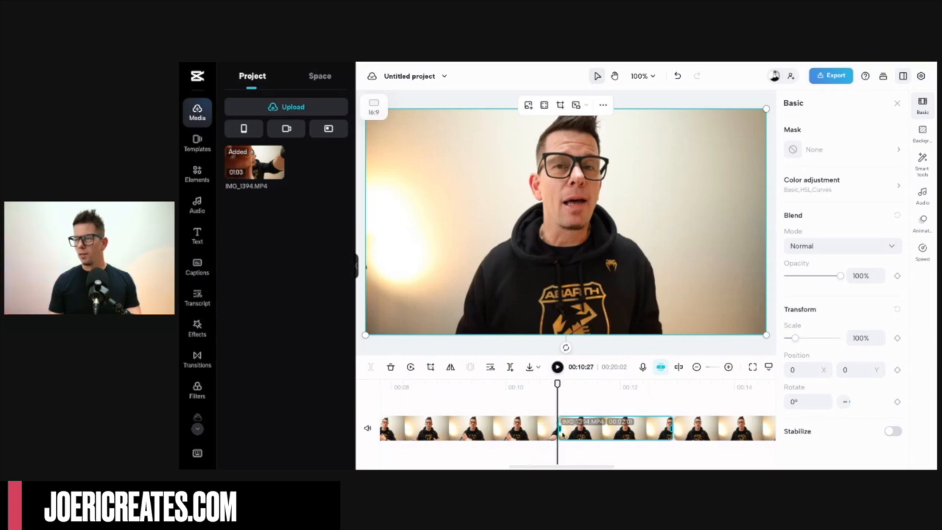
pyautogui.click(546, 412)
pyautogui.press('space')
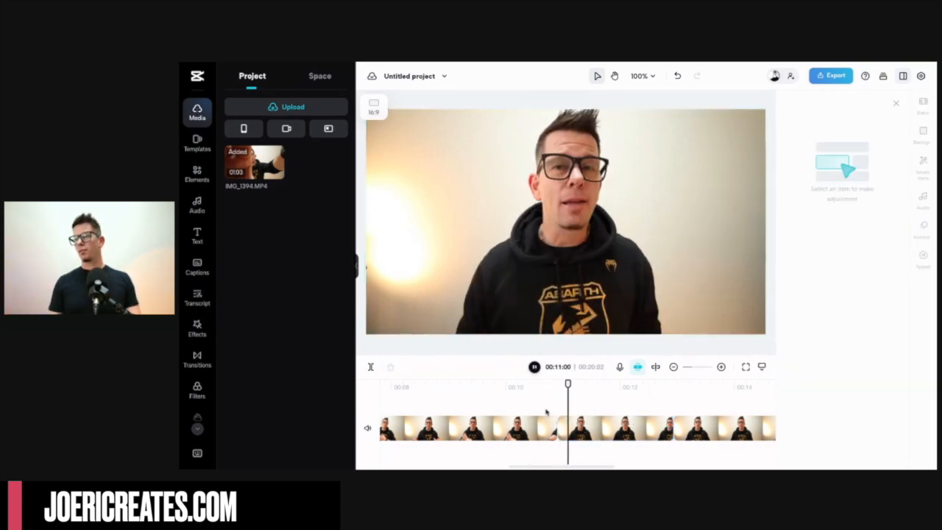
pyautogui.press('space')
pyautogui.click(551, 412)
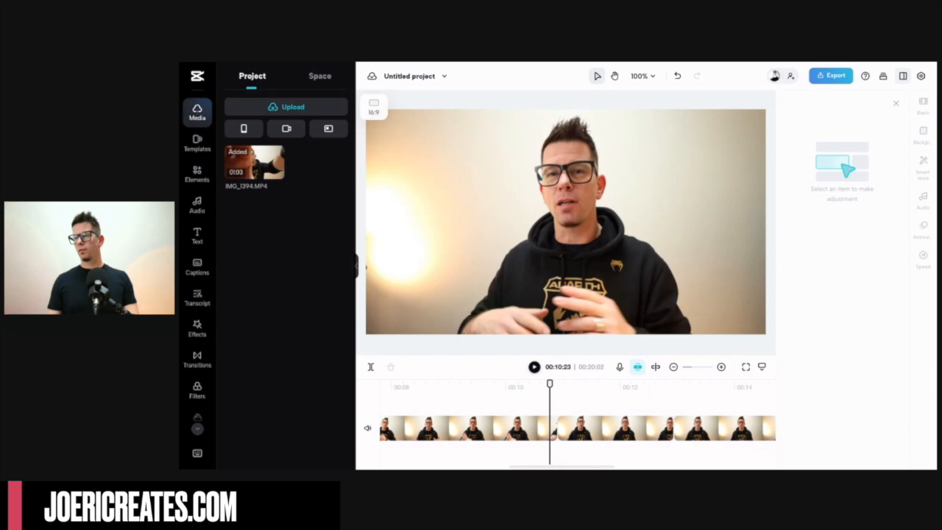
# Split the segment after the join at 00:10:28 and delete the sliver before the cut, doing this twice
pyautogui.click(558, 412)
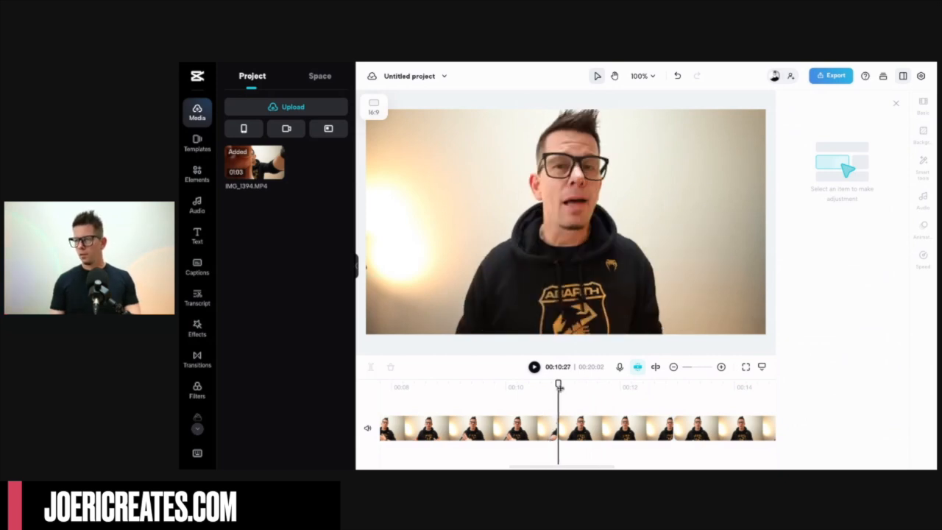
pyautogui.click(721, 367)
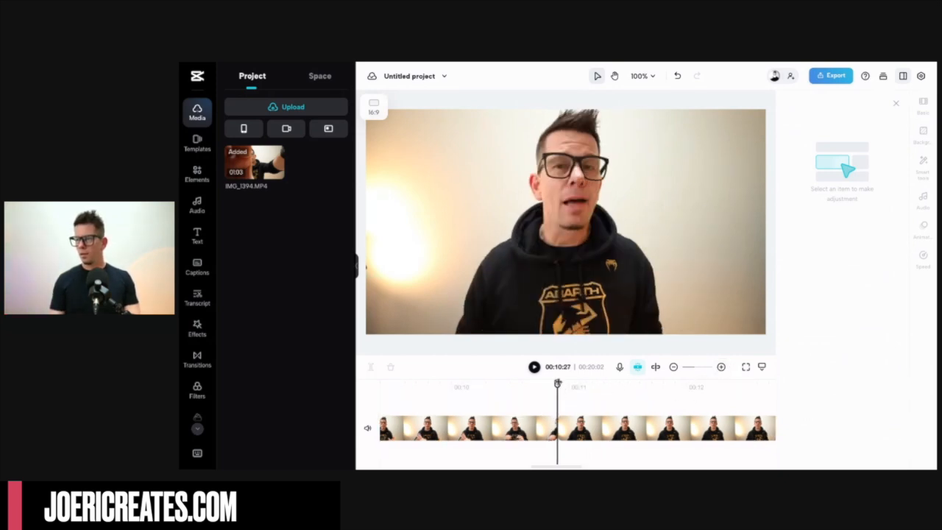
pyautogui.moveTo(557, 383); pyautogui.dragTo(563, 382)
pyautogui.click(577, 437)
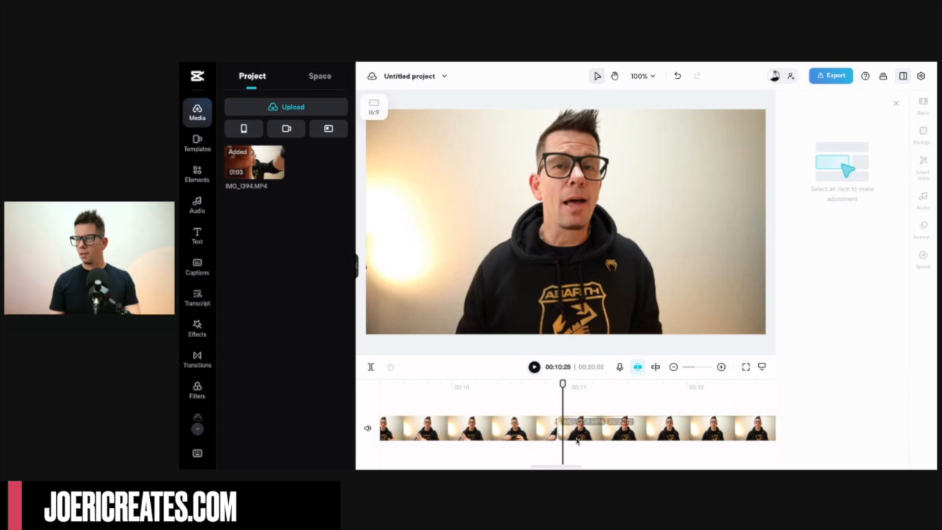
pyautogui.hotkey('ctrl', 'b')
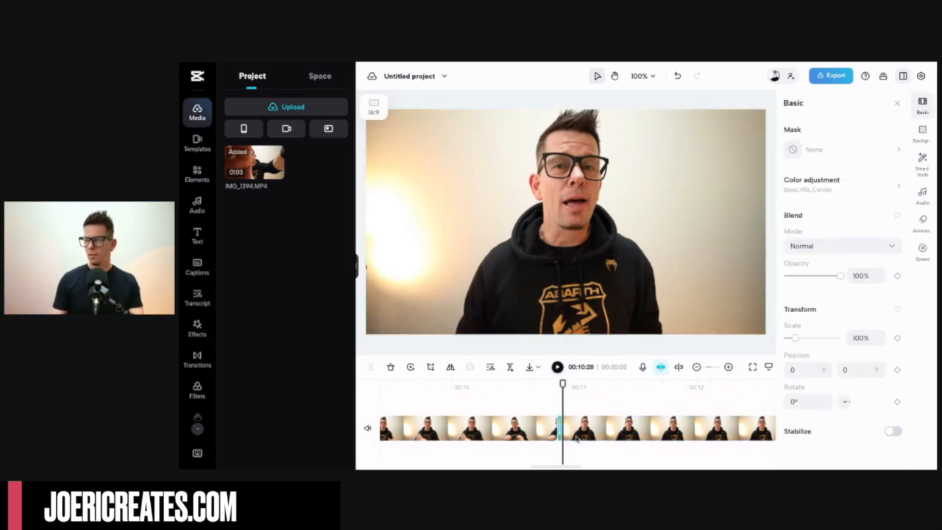
pyautogui.press('Delete')
pyautogui.click(570, 431)
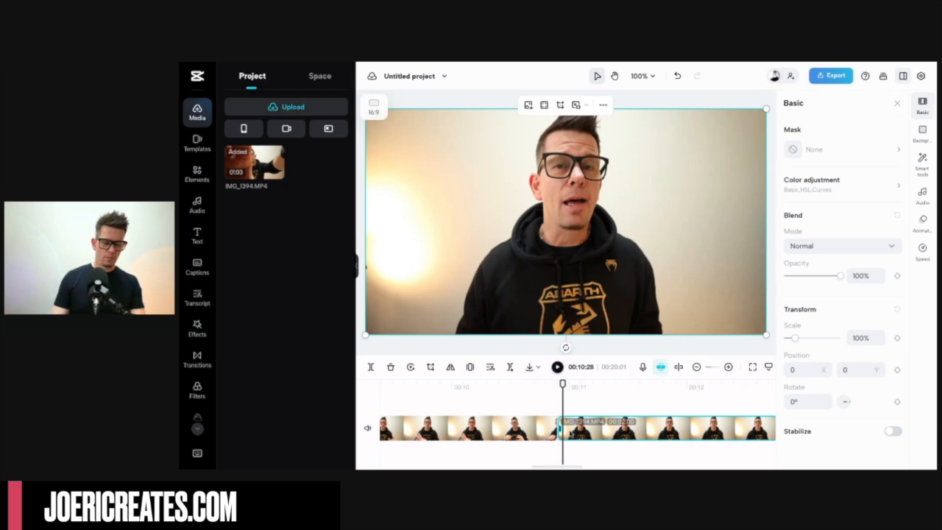
pyautogui.hotkey('ctrl', 'b')
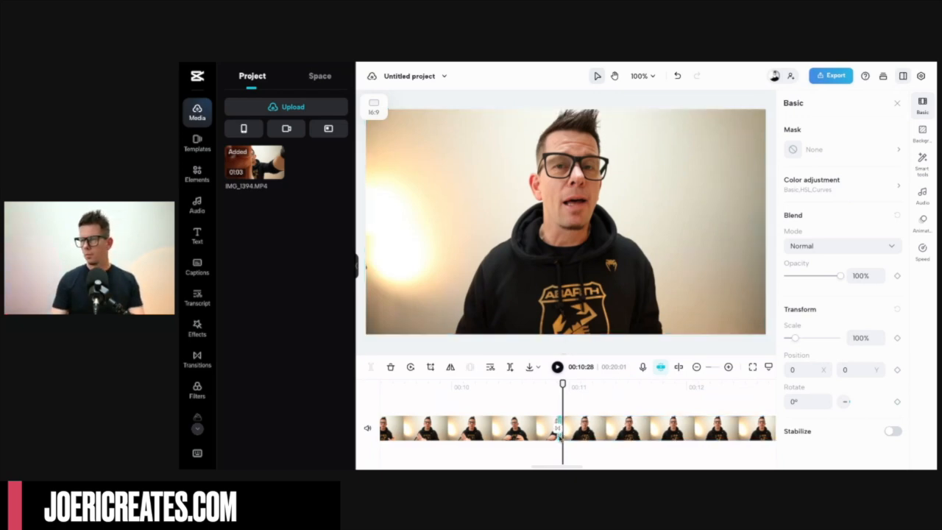
pyautogui.press('Delete')
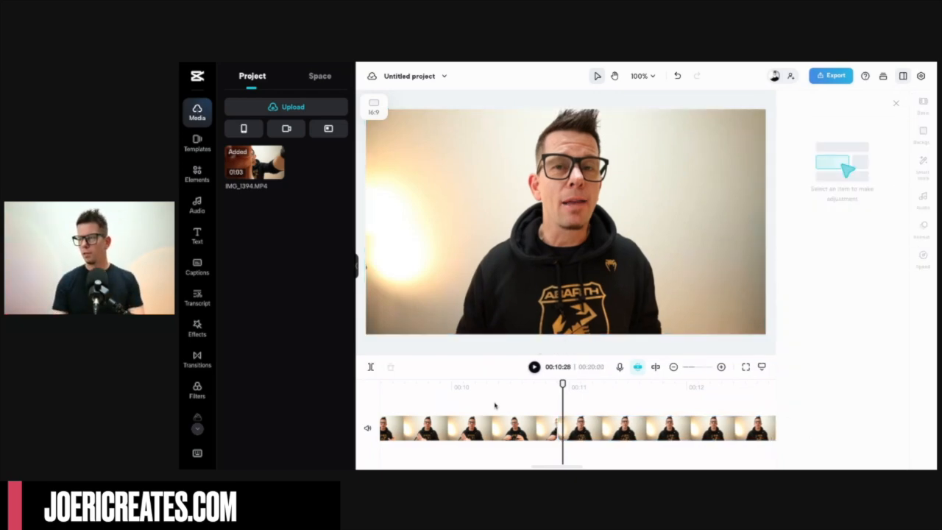
# Play past the refined join and return to the start of the whole timeline
pyautogui.press('space')
pyautogui.press('space')
pyautogui.scroll(-2, 494, 406)
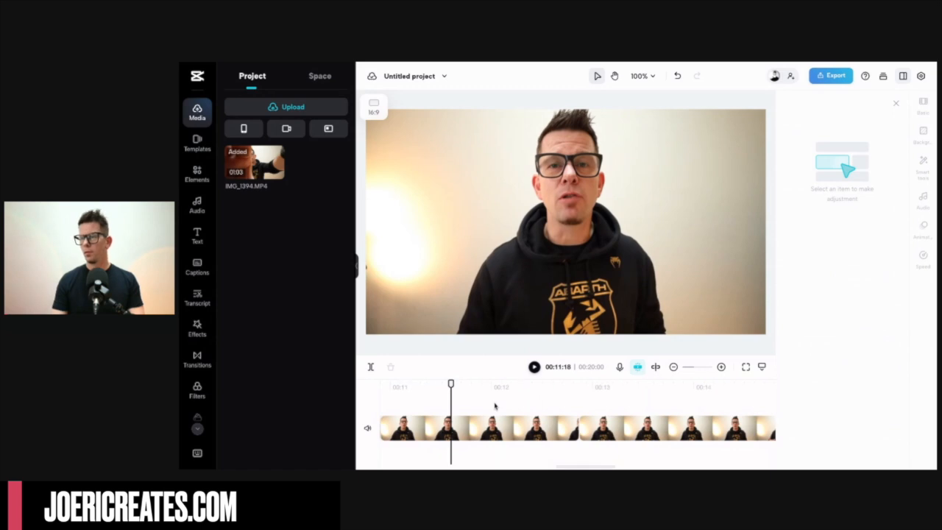
pyautogui.hscroll(-10, 494, 406)
pyautogui.scroll(-3, 482, 404)
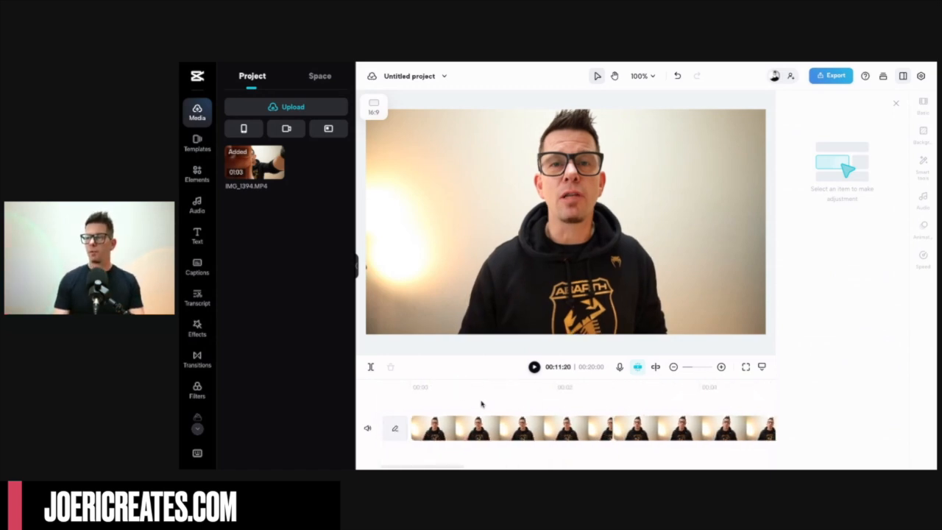
pyautogui.scroll(-3, 479, 407)
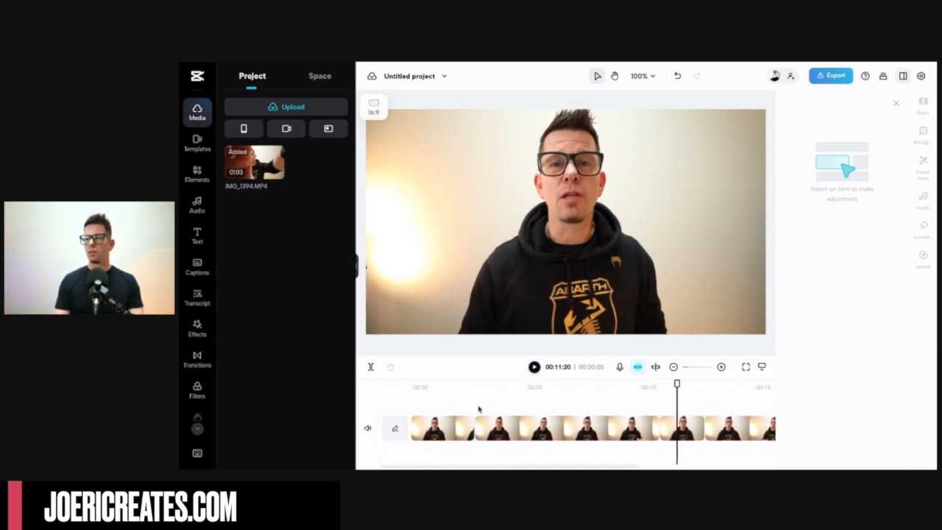
pyautogui.scroll(-2, 479, 409)
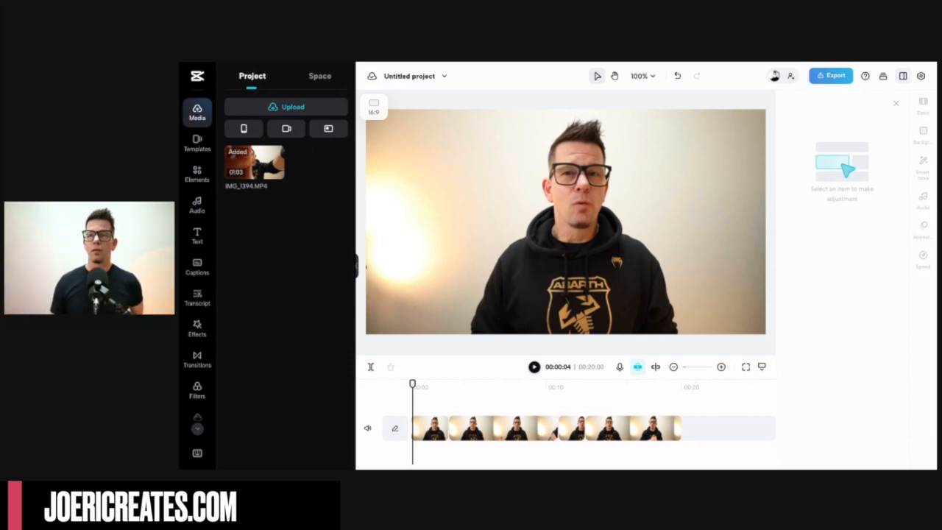
# Search the music library for lofi
pyautogui.click(199, 173)
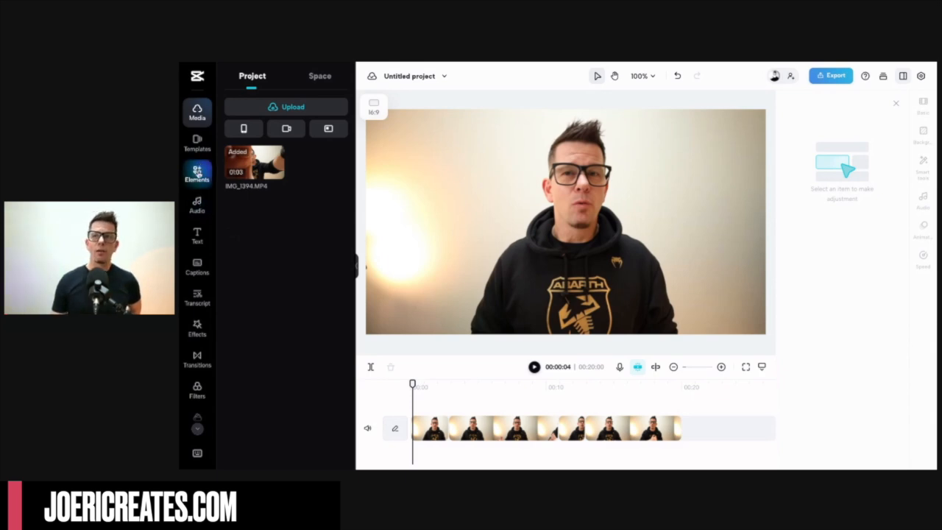
pyautogui.click(197, 206)
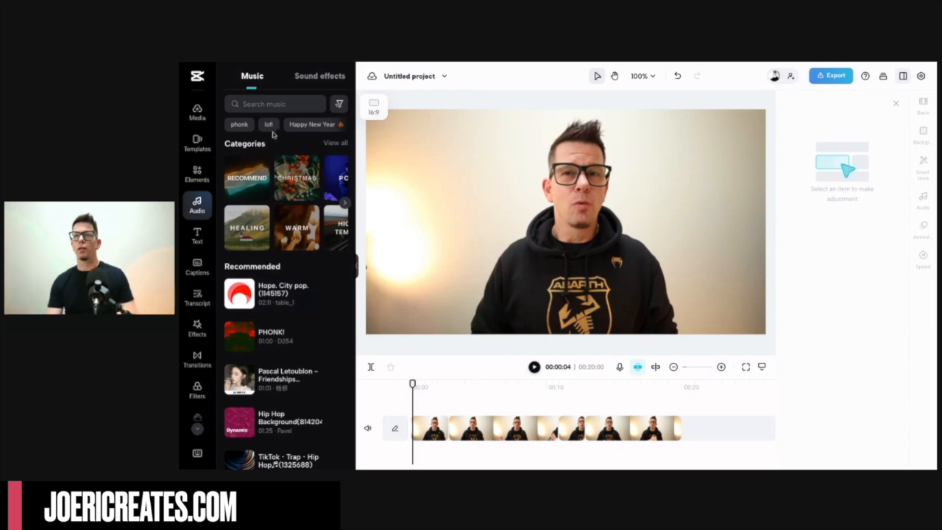
pyautogui.click(269, 105)
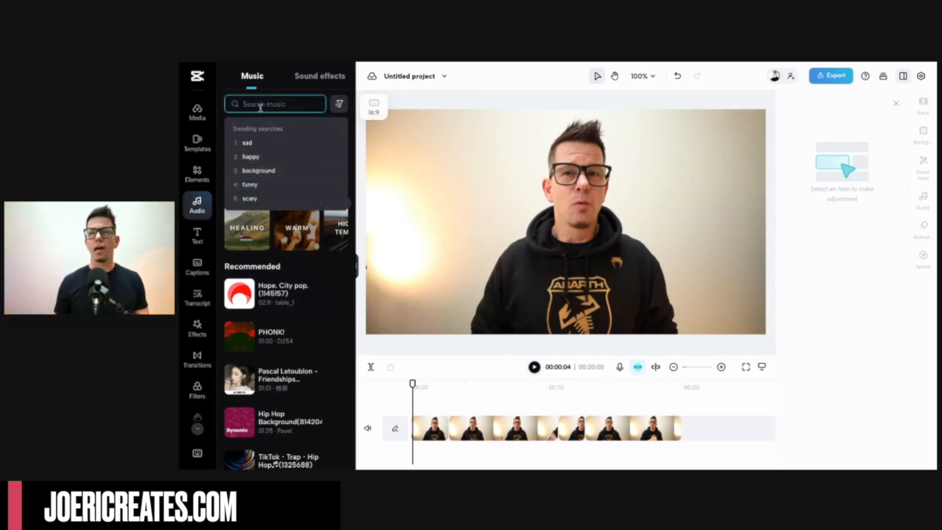
pyautogui.write('lofi')
pyautogui.press('Return')
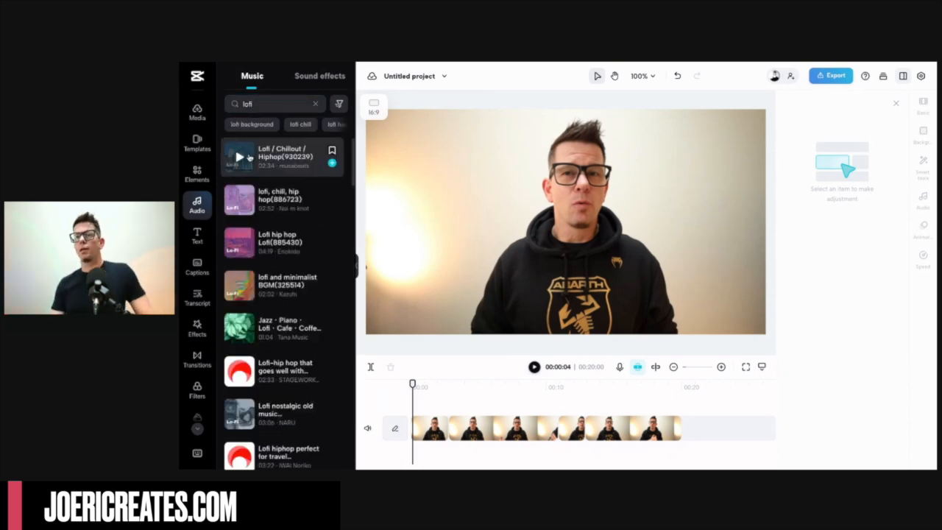
# Preview the Lofi / Chillout / Hiphop(930239) track from the search results, skipping ahead to about 00:41
pyautogui.click(239, 158)
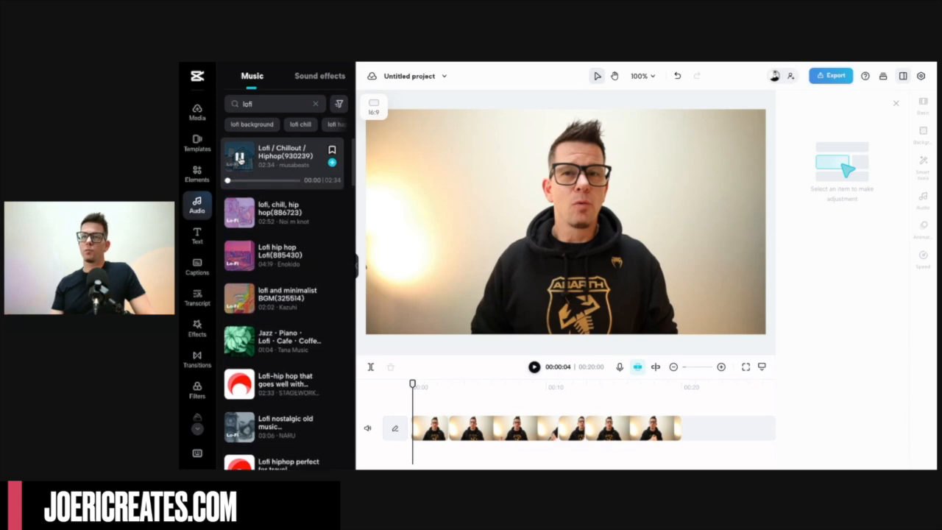
pyautogui.click(246, 182)
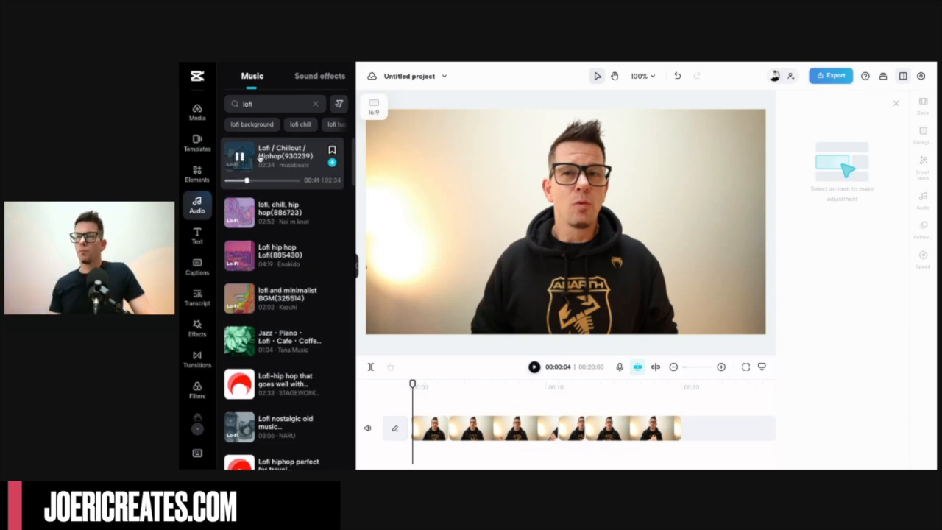
pyautogui.click(239, 157)
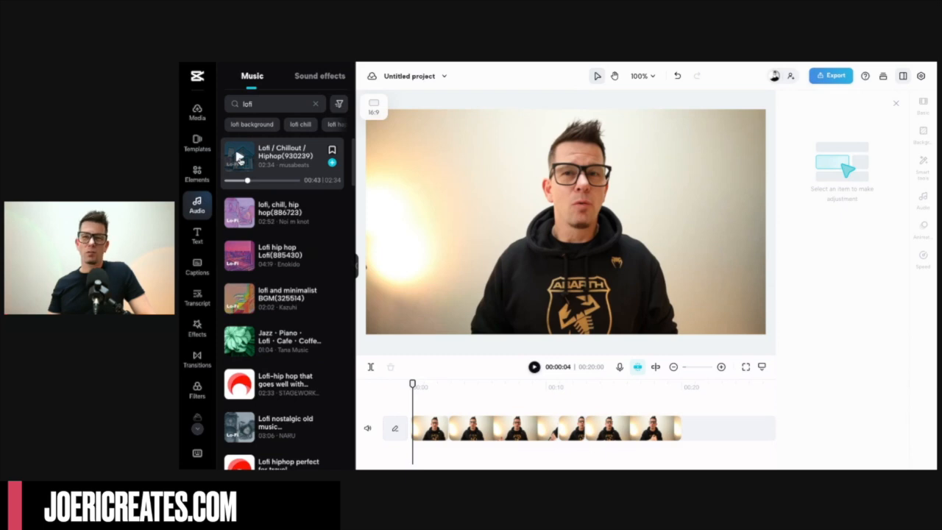
pyautogui.click(239, 156)
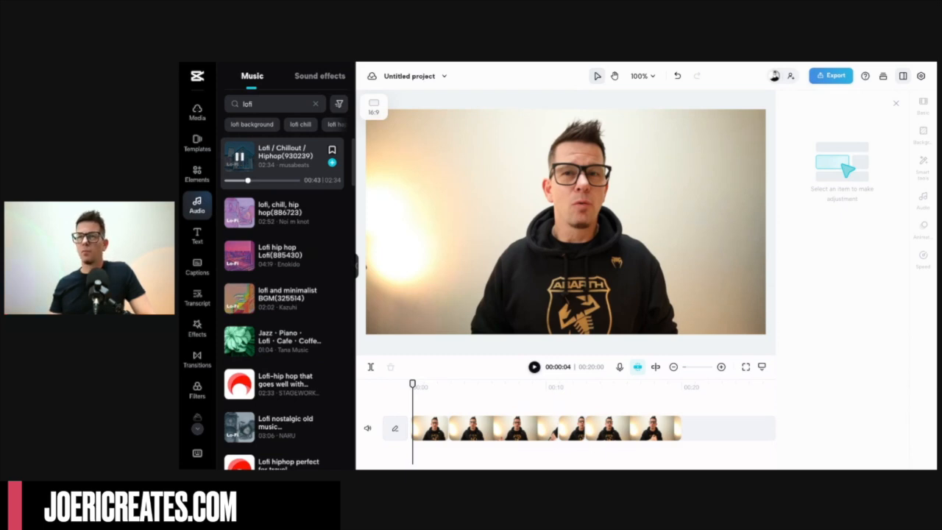
pyautogui.click(239, 157)
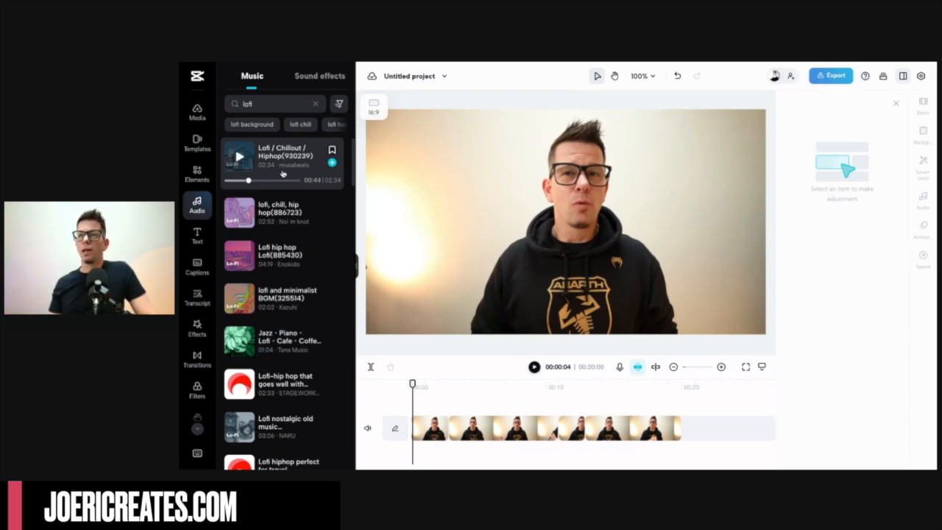
# Add Lofi / Chillout / Hiphop(930239) below the video and align its start with the beginning of the timeline
pyautogui.moveTo(278, 165); pyautogui.dragTo(434, 405)
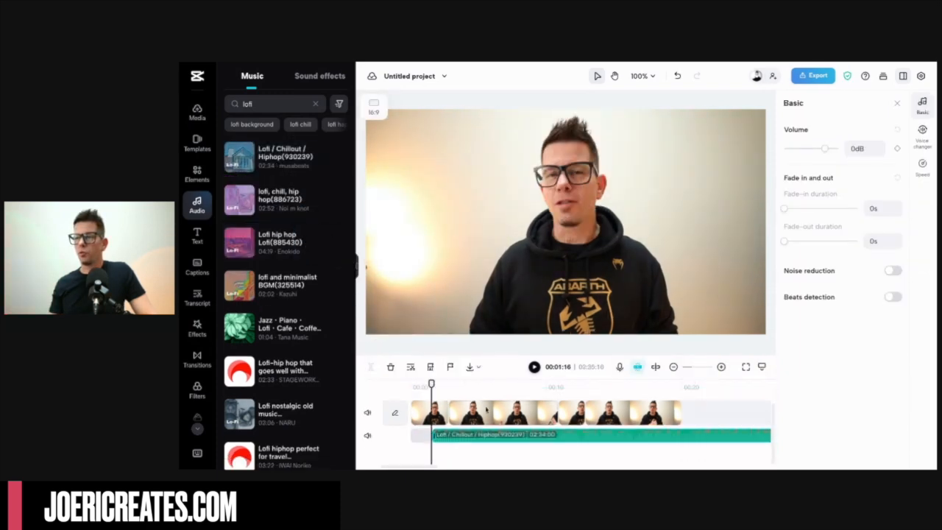
pyautogui.moveTo(575, 435); pyautogui.dragTo(553, 434)
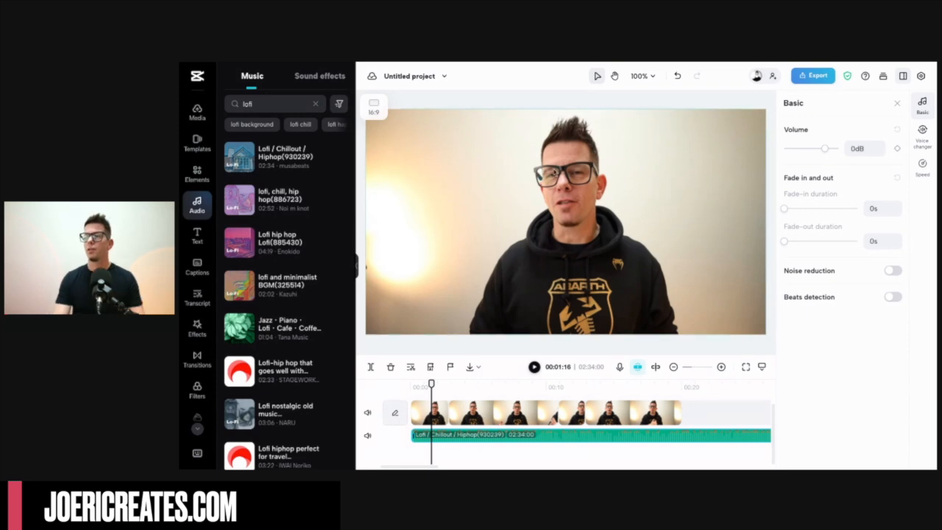
# Play the video with the music from the start and again from about 15 seconds to check the sound balance
pyautogui.click(412, 388)
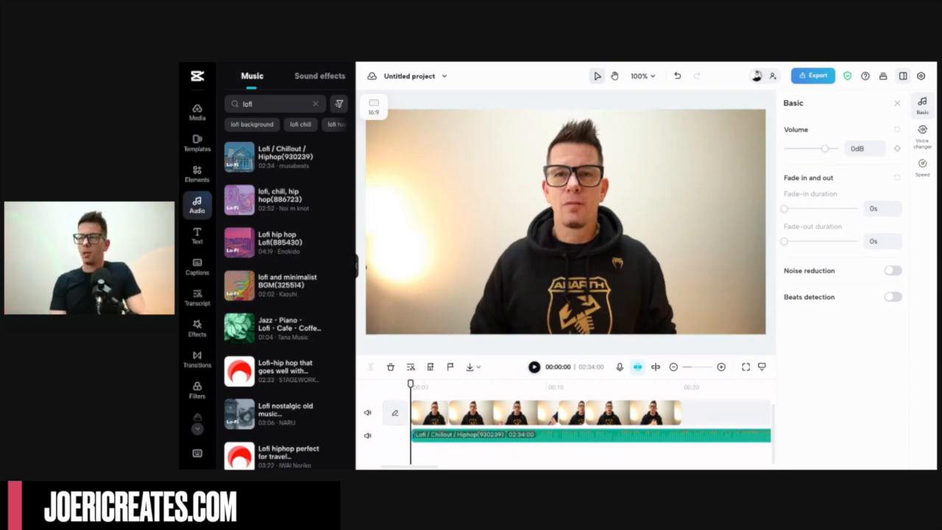
pyautogui.press('space')
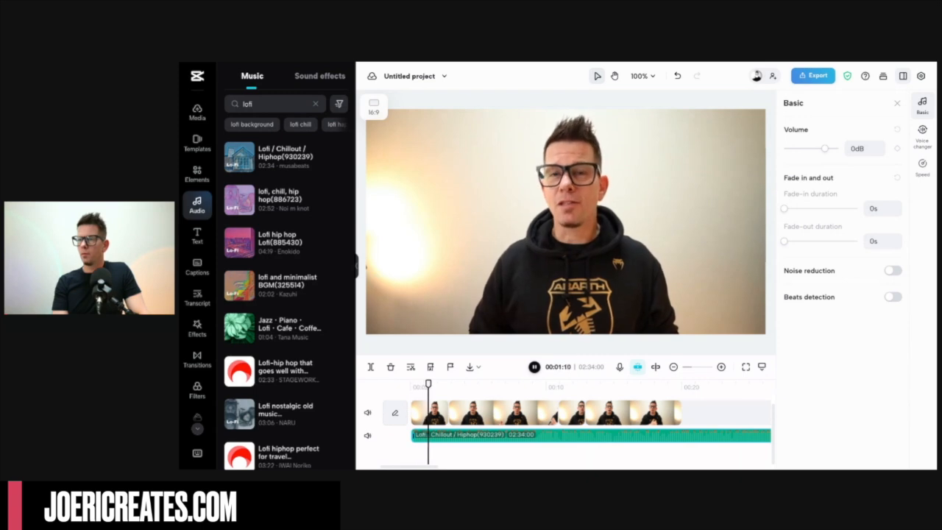
pyautogui.press('space')
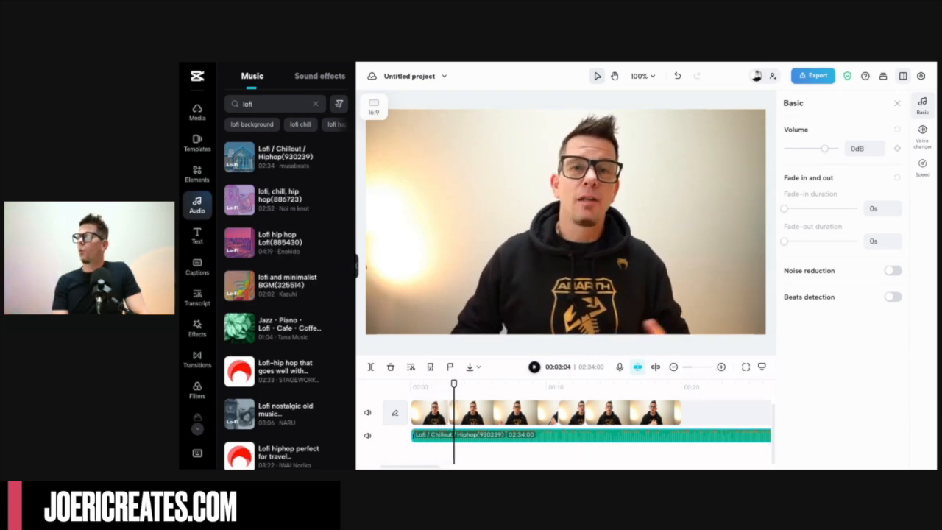
pyautogui.press('space')
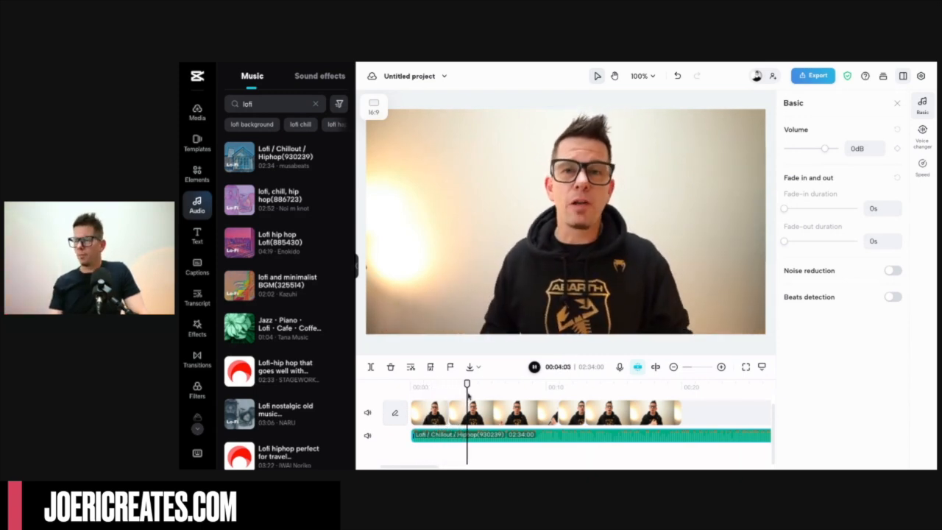
pyautogui.click(614, 397)
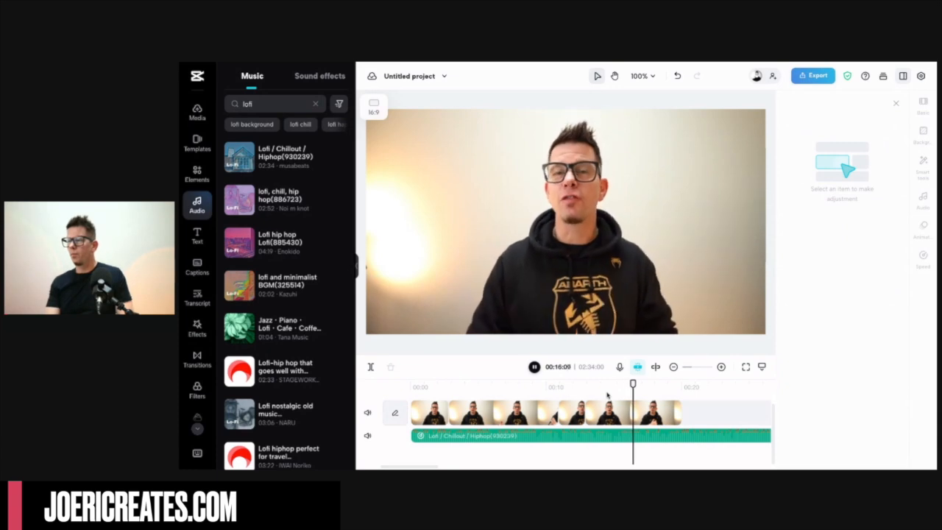
pyautogui.press('space')
# Play a stretch from about 00:13:16 and lower the music track's volume to -44.6 dB
pyautogui.click(600, 435)
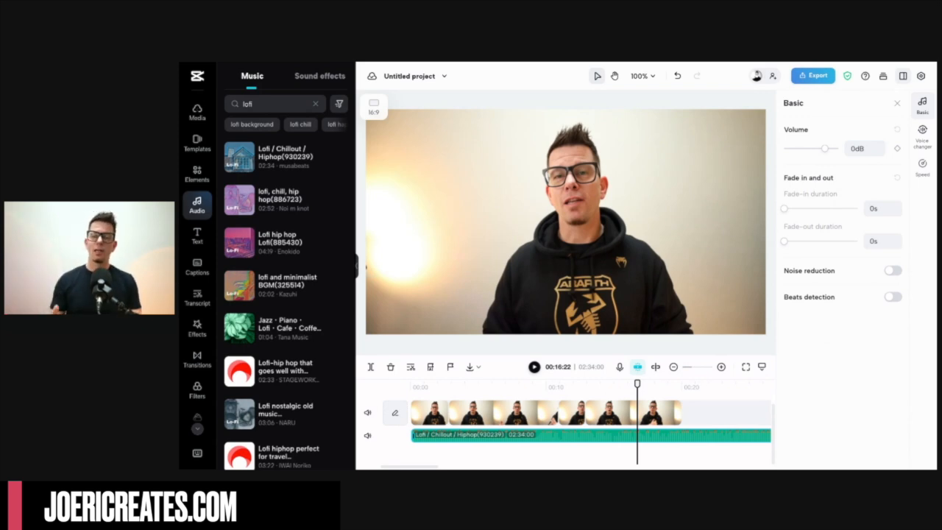
pyautogui.click(415, 388)
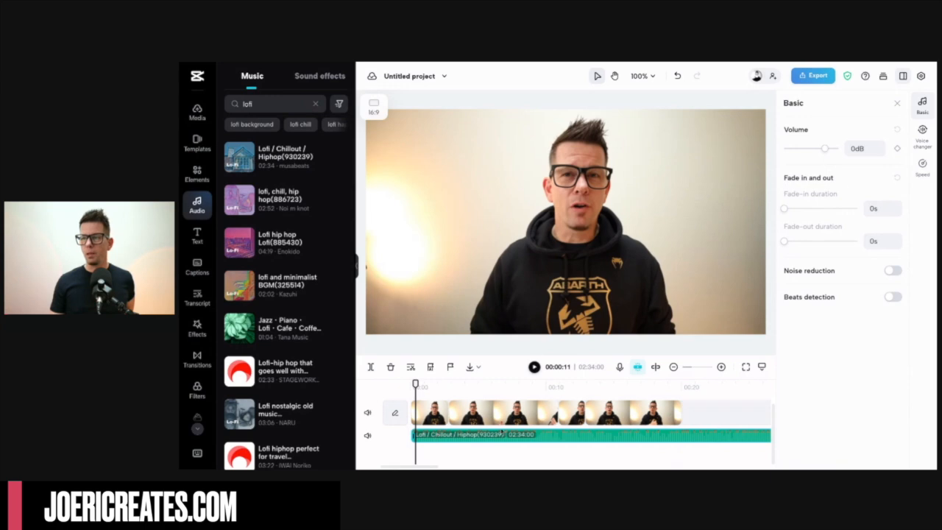
pyautogui.click(569, 452)
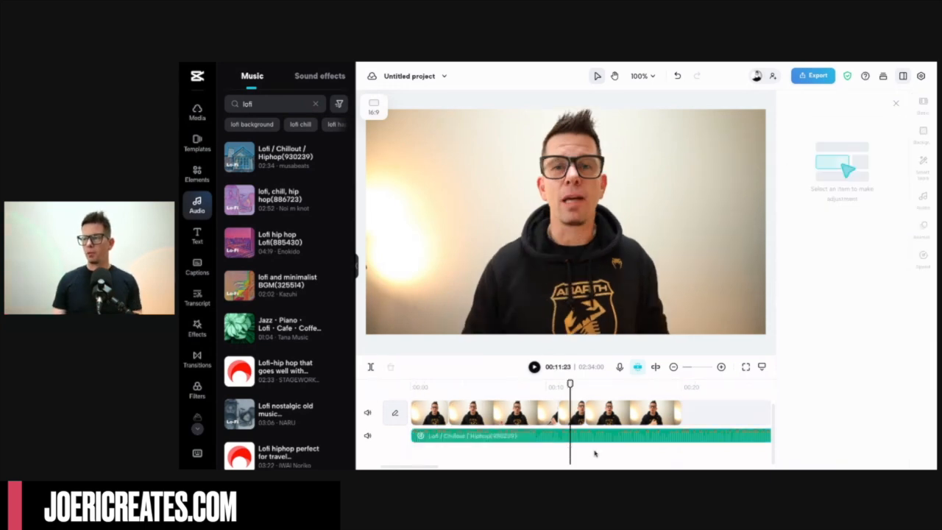
pyautogui.click(594, 453)
pyautogui.click(604, 436)
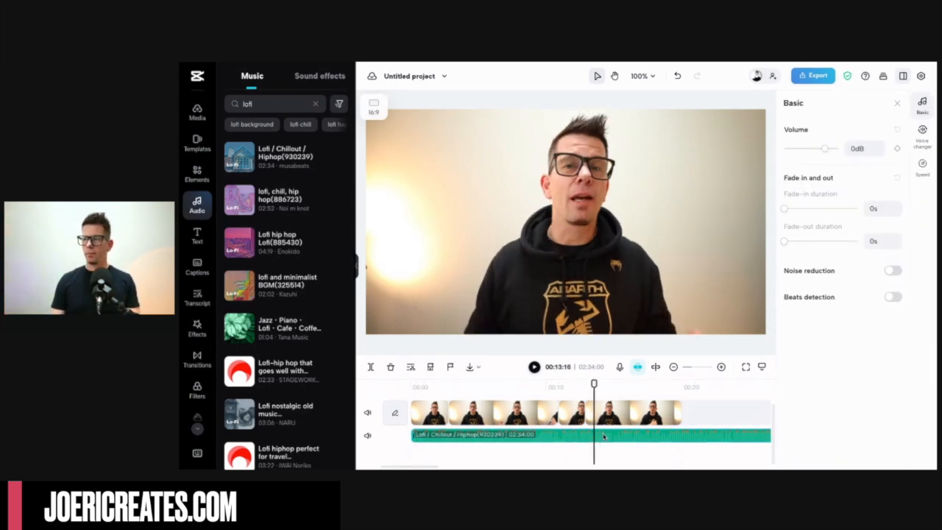
pyautogui.press('space')
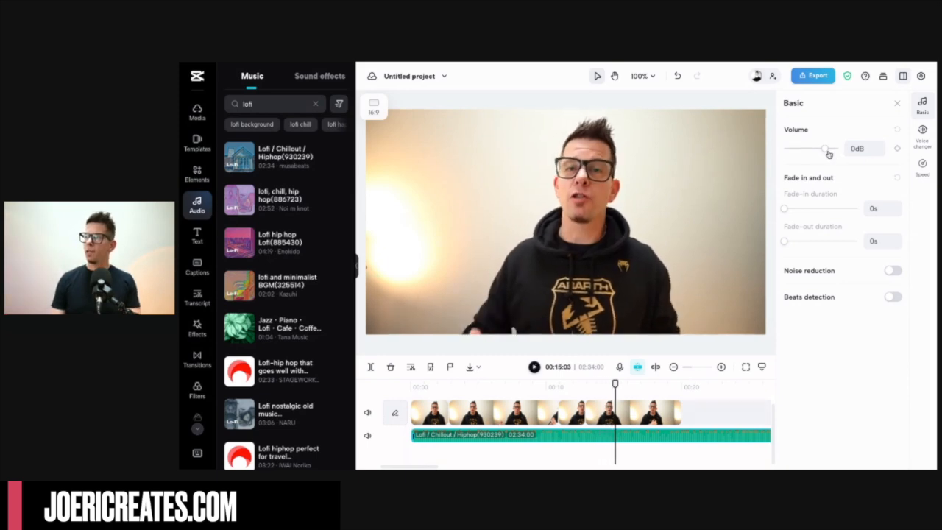
pyautogui.moveTo(828, 150); pyautogui.dragTo(795, 154)
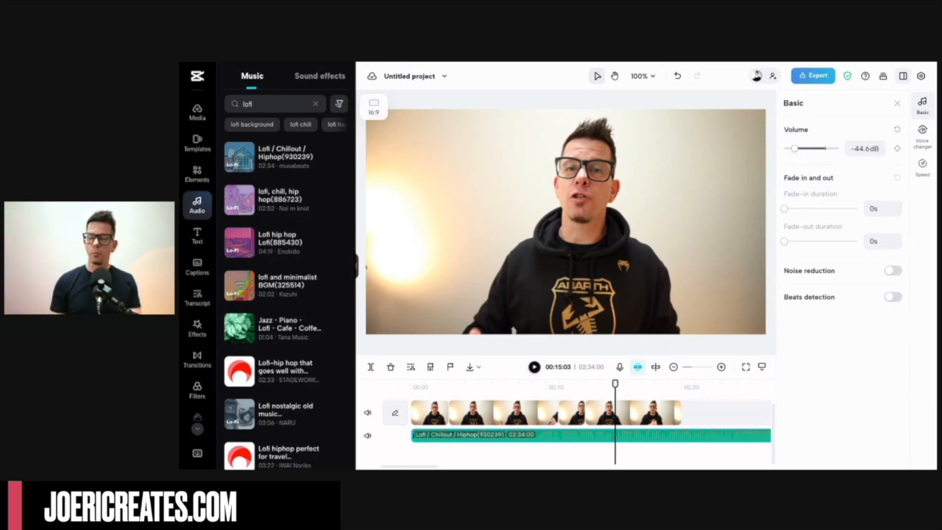
# Play the timeline from 00:11:19 to check the music level against the voice
pyautogui.click(585, 394)
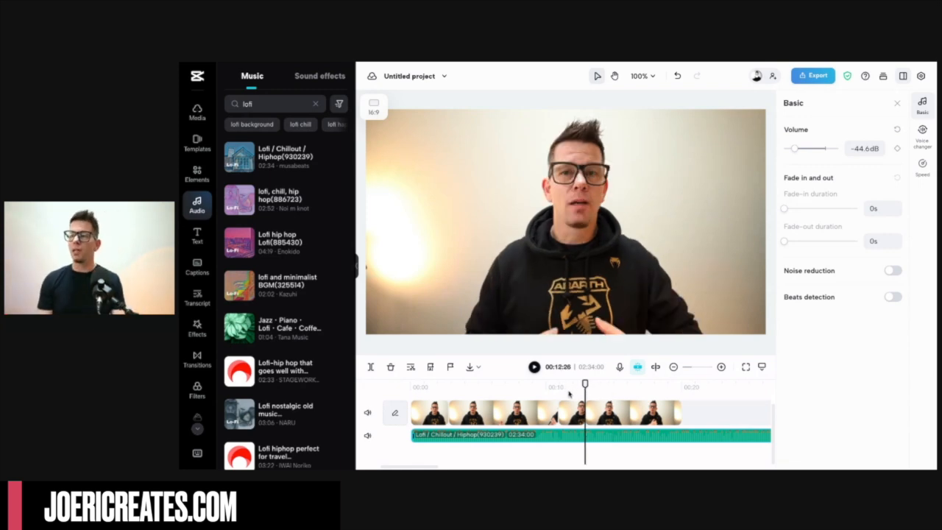
pyautogui.click(568, 393)
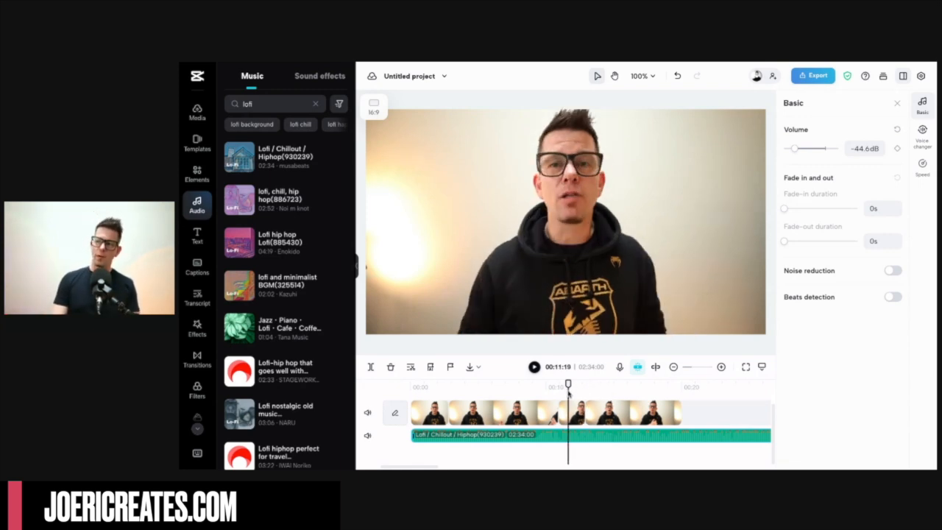
pyautogui.press('space')
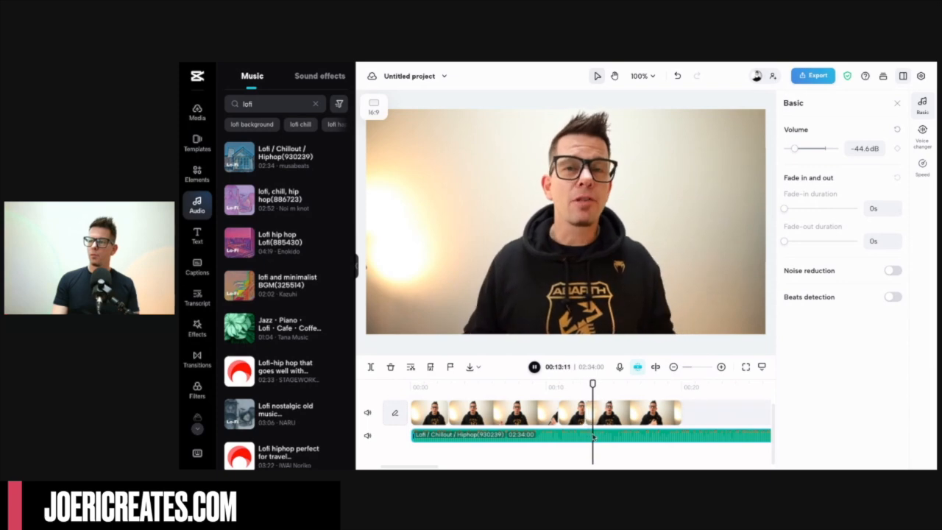
pyautogui.press('space')
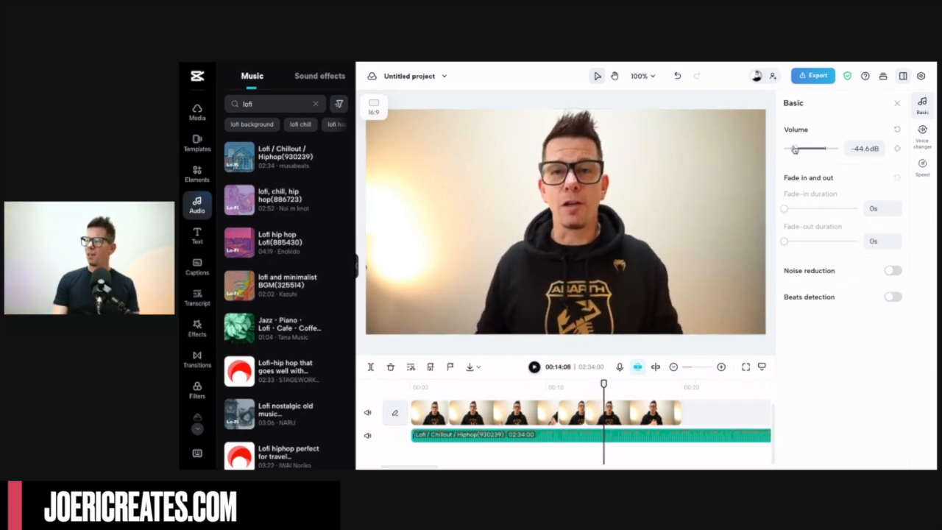
# Raise the music track's volume to -20.5 dB and play the section from about 12 seconds twice
pyautogui.moveTo(794, 150); pyautogui.dragTo(811, 149)
pyautogui.click(581, 394)
pyautogui.press('space')
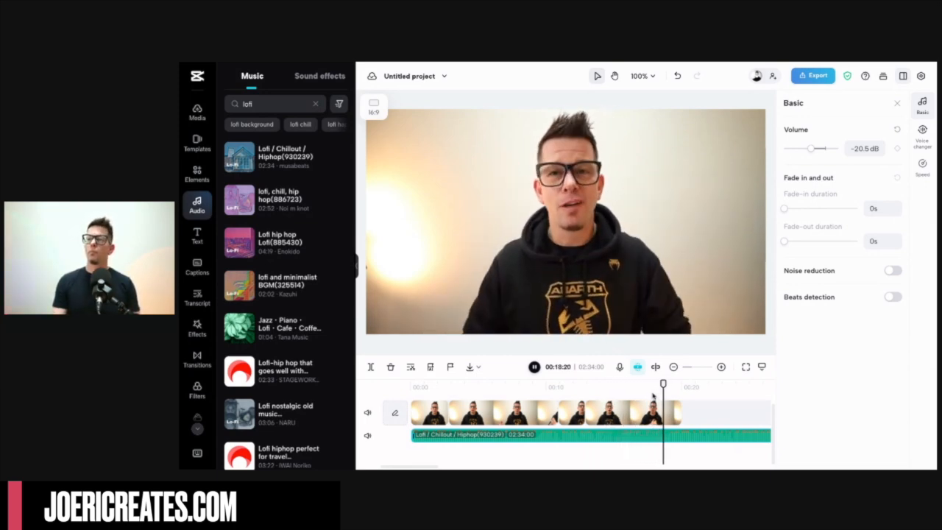
pyautogui.press('space')
pyautogui.click(581, 391)
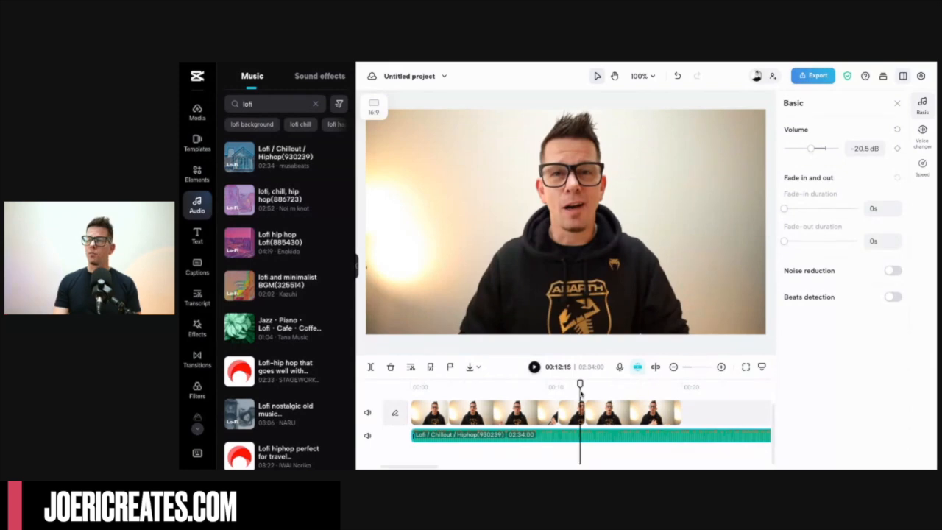
pyautogui.press('space')
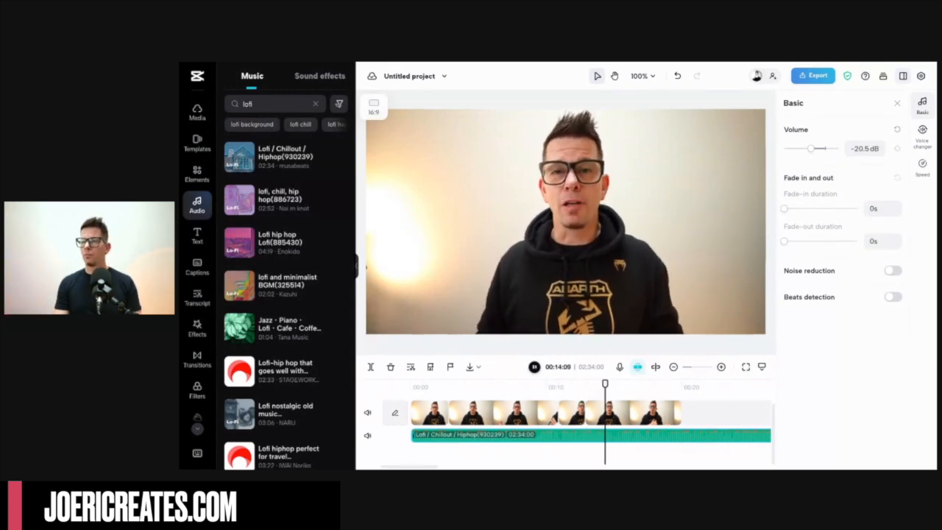
pyautogui.press('space')
# Move the playhead to 00:12:18 and lower the music track's volume to -28.5 dB
pyautogui.click(595, 410)
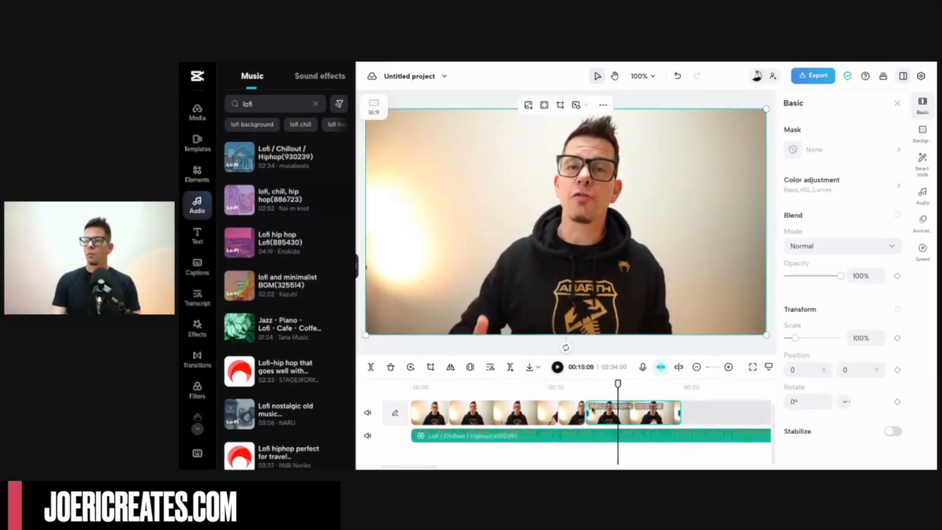
pyautogui.click(582, 392)
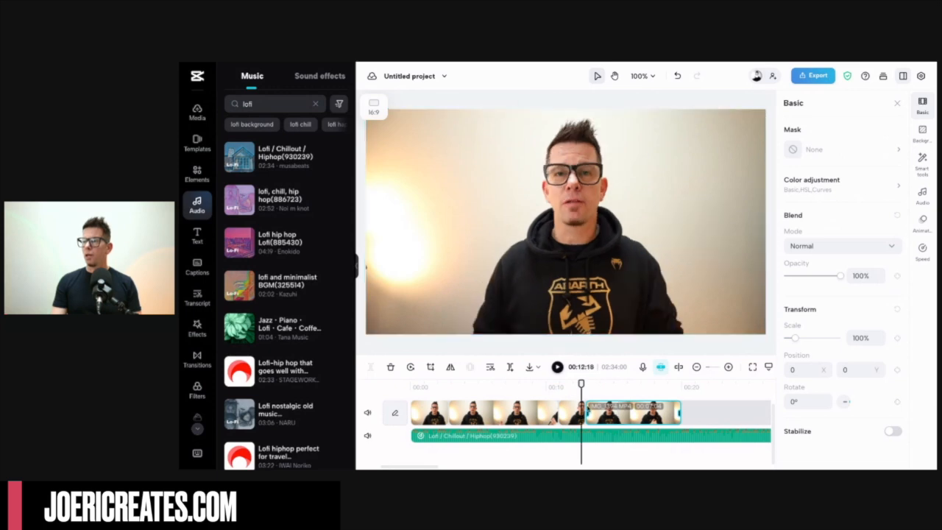
pyautogui.click(646, 434)
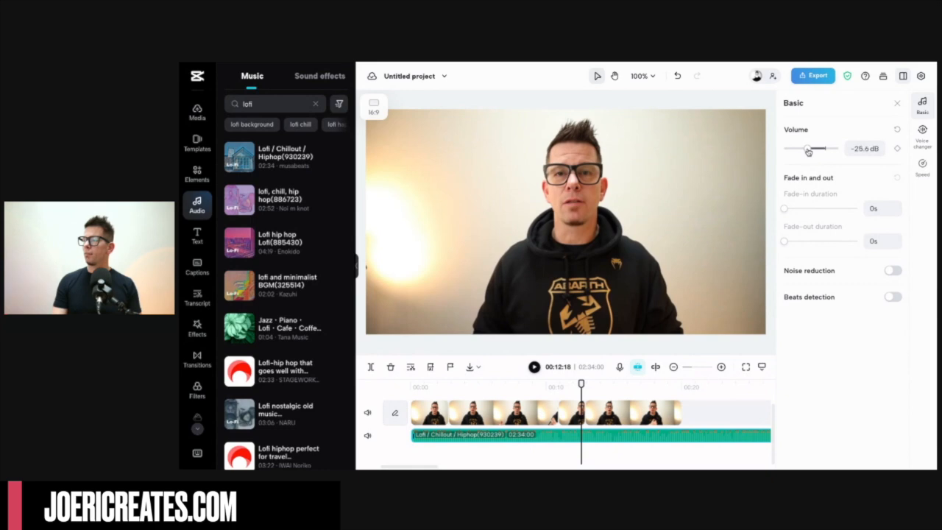
# Play the timeline from about 7 seconds and again from about 11 seconds to check the music level
pyautogui.click(555, 390)
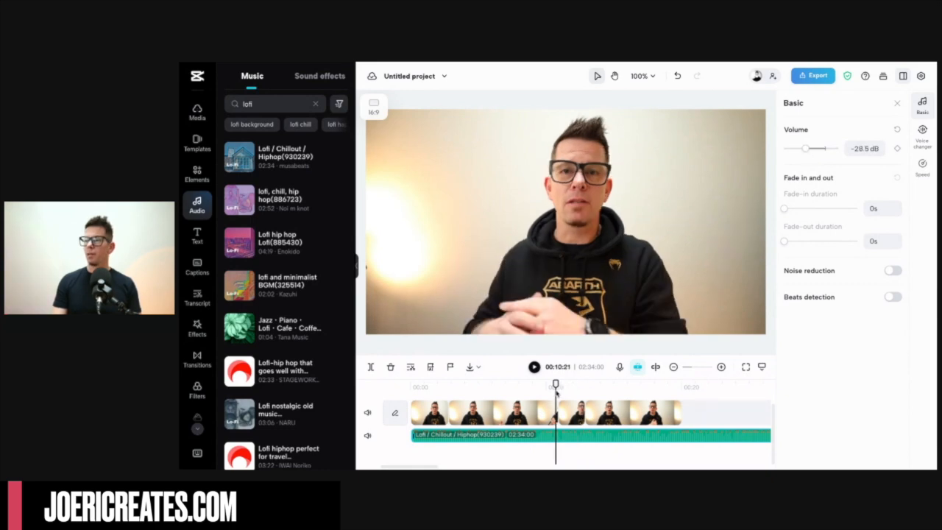
pyautogui.click(501, 390)
pyautogui.press('space')
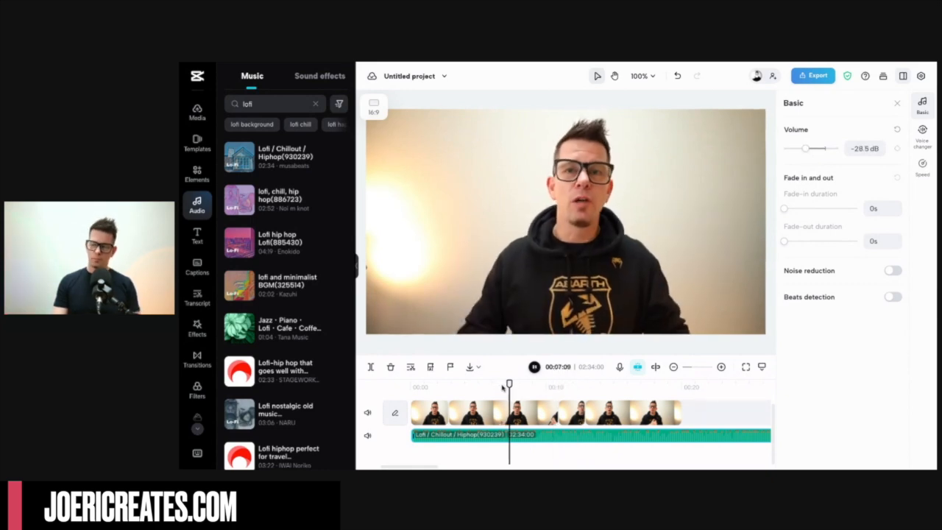
pyautogui.click(564, 389)
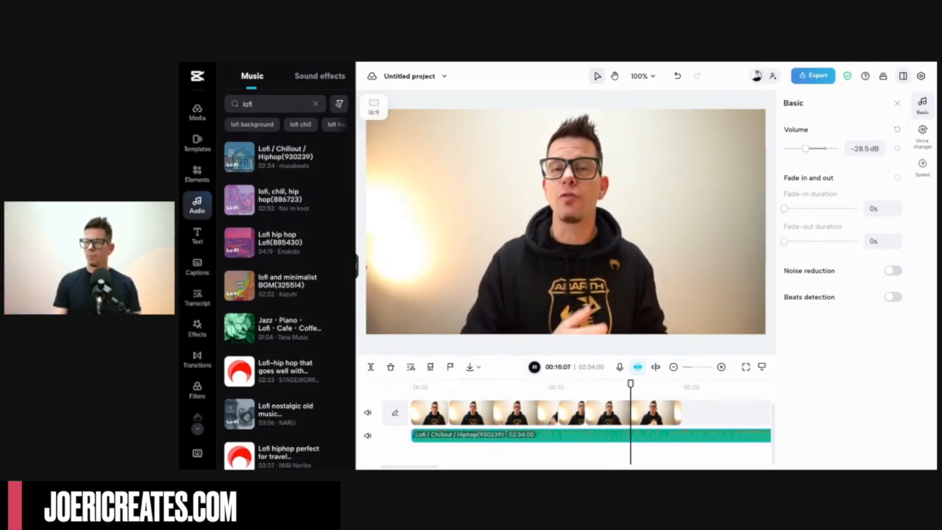
pyautogui.press('space')
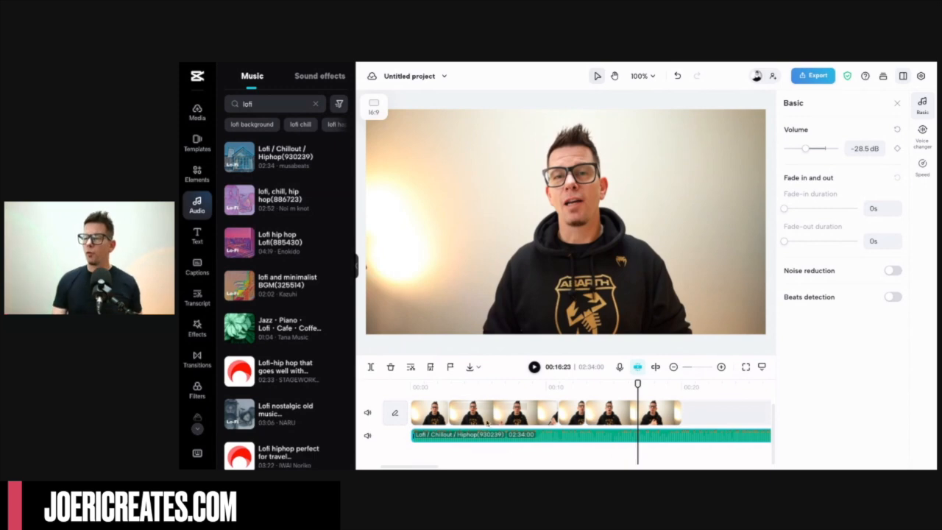
# Return the playhead to 00:00:00 and play the whole video with its background music
pyautogui.click(413, 456)
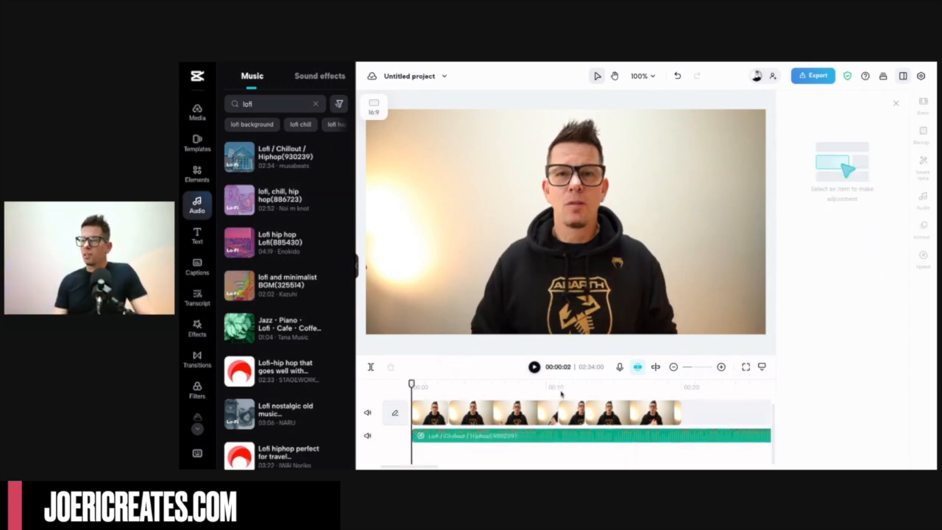
pyautogui.moveTo(412, 385); pyautogui.dragTo(410, 384)
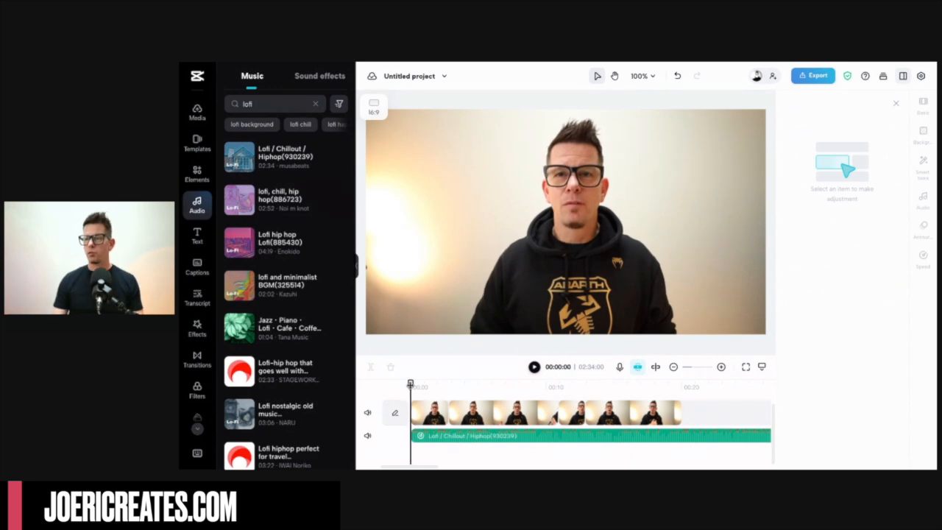
pyautogui.press('space')
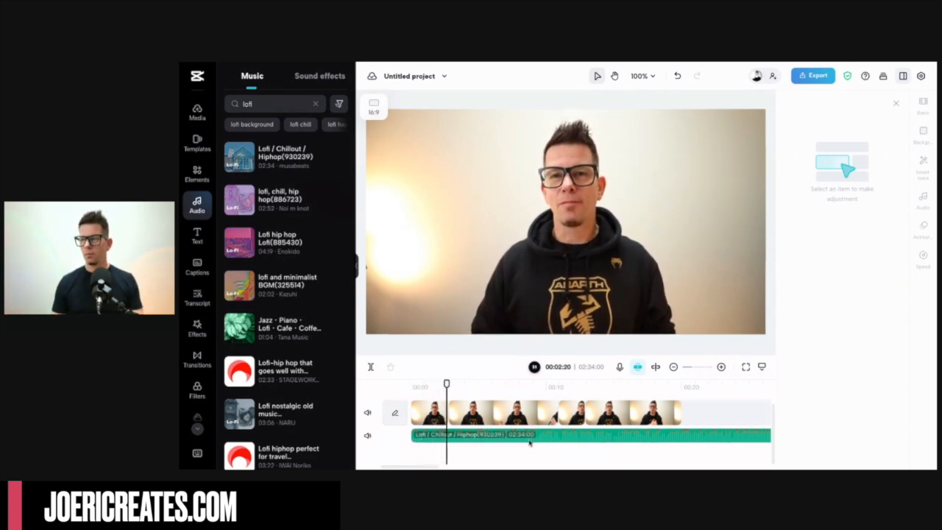
pyautogui.press('space')
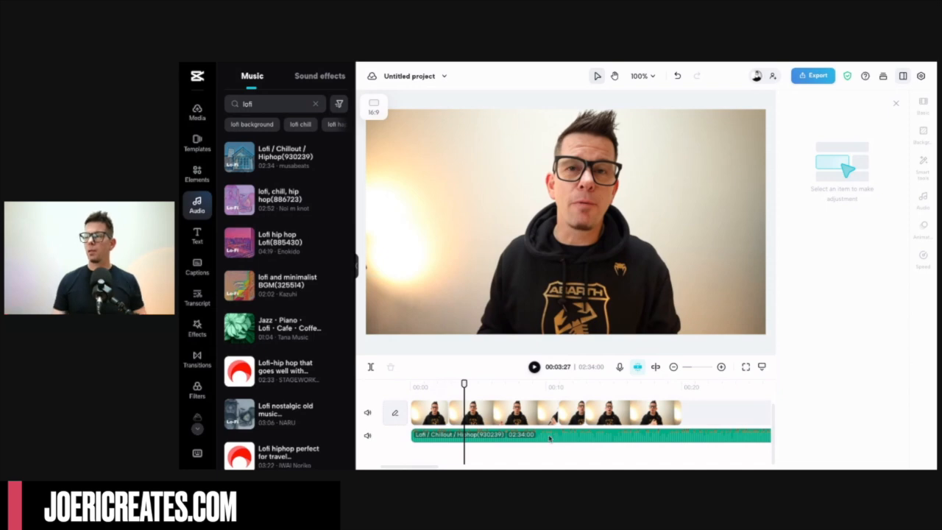
pyautogui.click(550, 438)
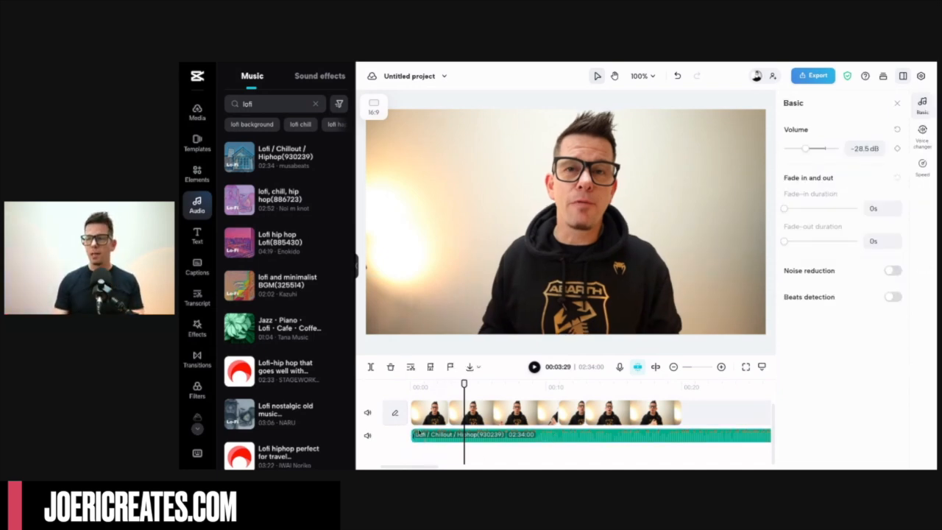
pyautogui.click(418, 436)
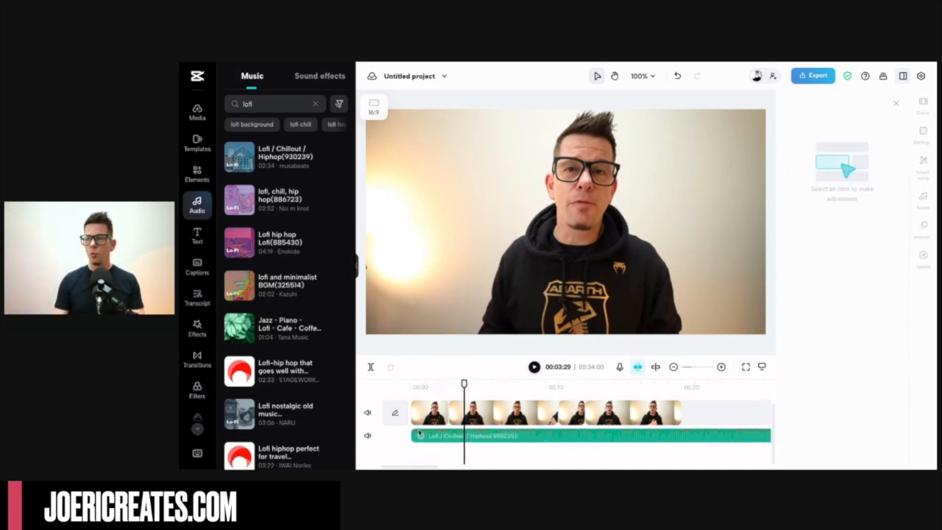
pyautogui.click(526, 438)
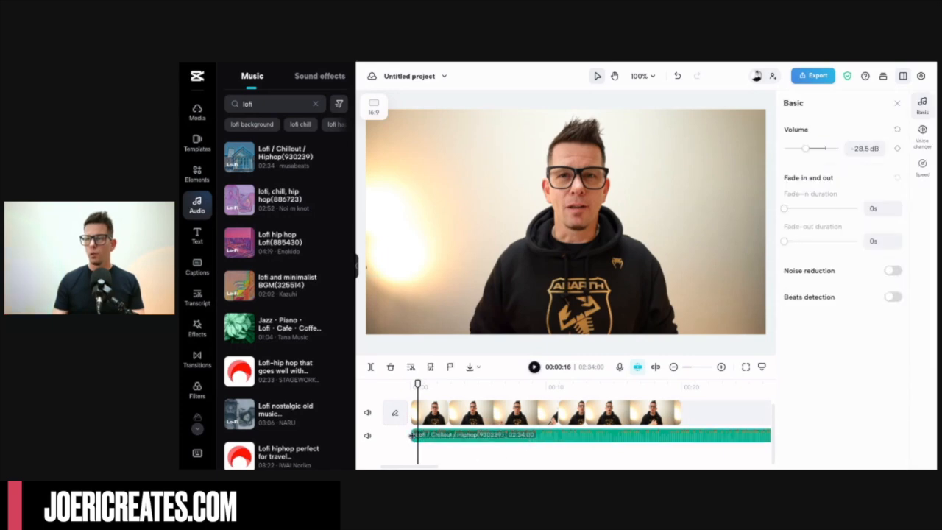
pyautogui.moveTo(412, 435)
pyautogui.mouseDown()
pyautogui.moveTo(551, 446)
pyautogui.moveTo(403, 448)
pyautogui.mouseUp()
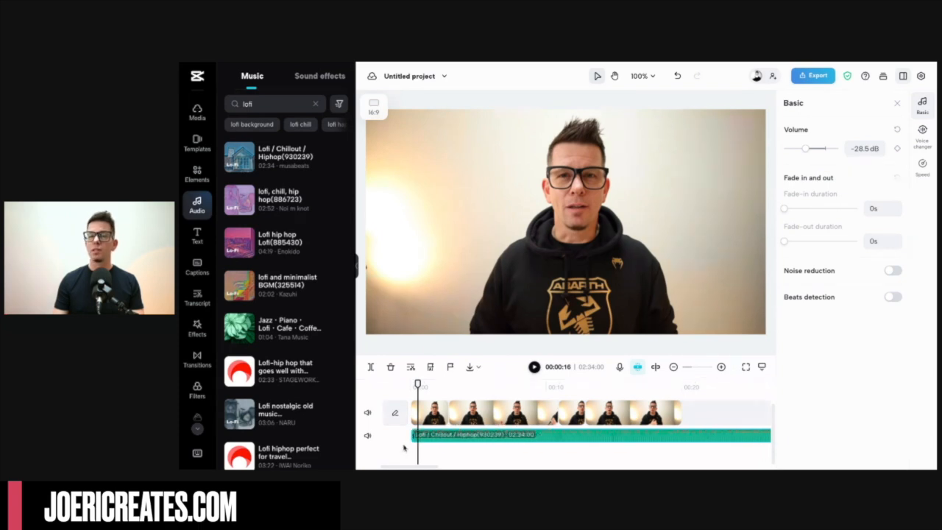
pyautogui.click(474, 447)
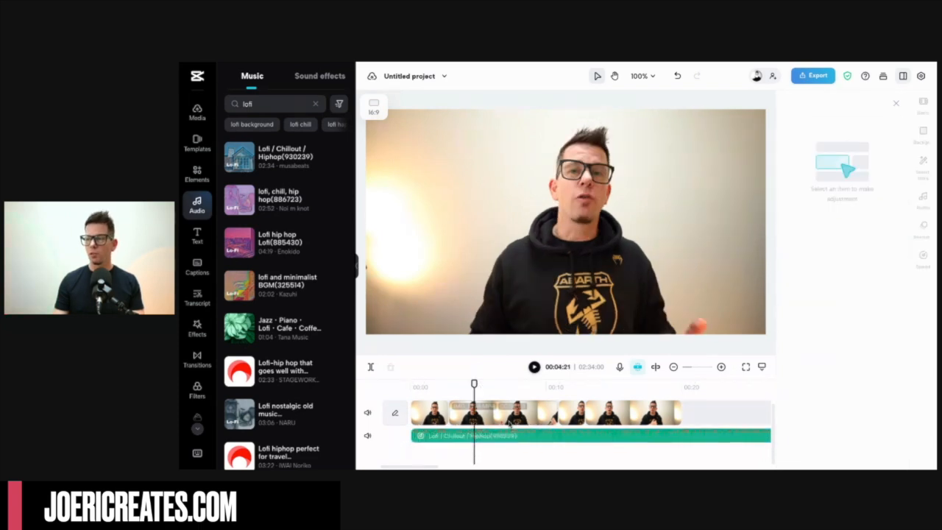
pyautogui.click(507, 419)
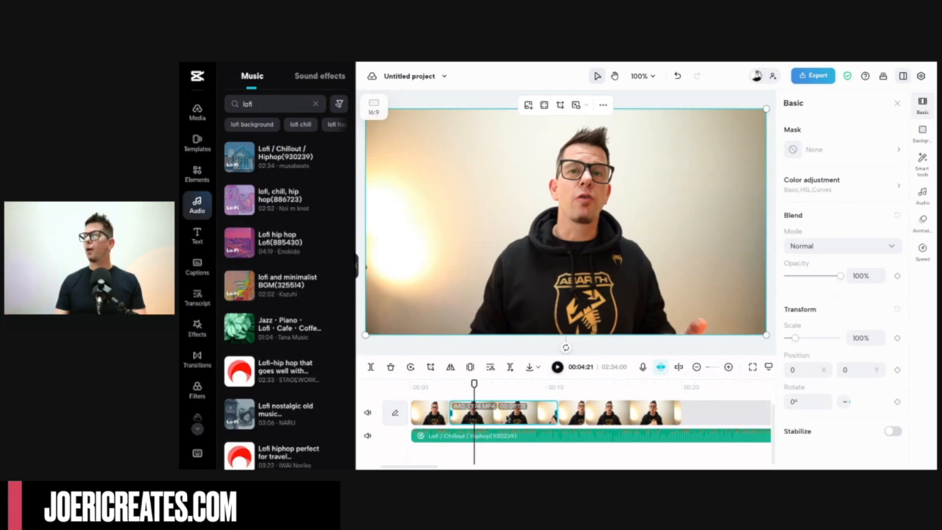
# Raise the music track's volume to -6.6 dB and play the timeline from about 7 seconds to hear the beat
pyautogui.click(523, 437)
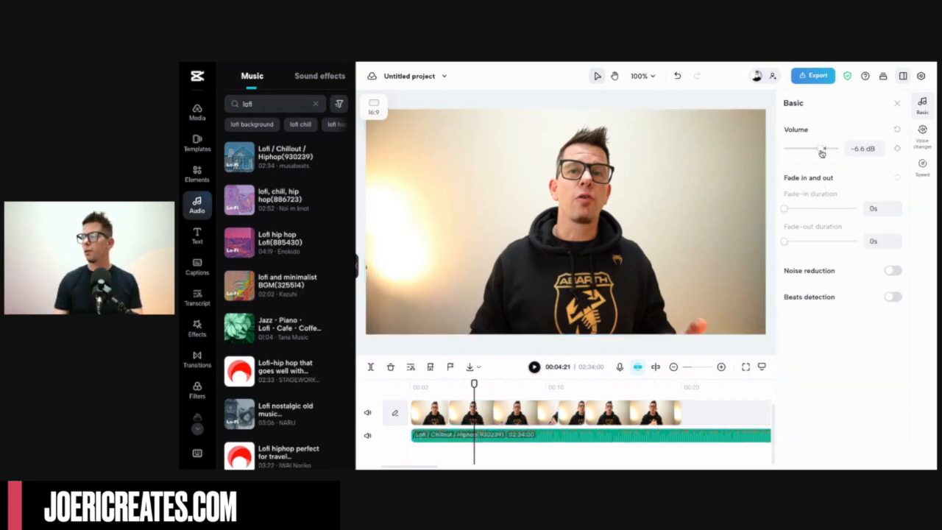
pyautogui.click(502, 460)
pyautogui.press('space')
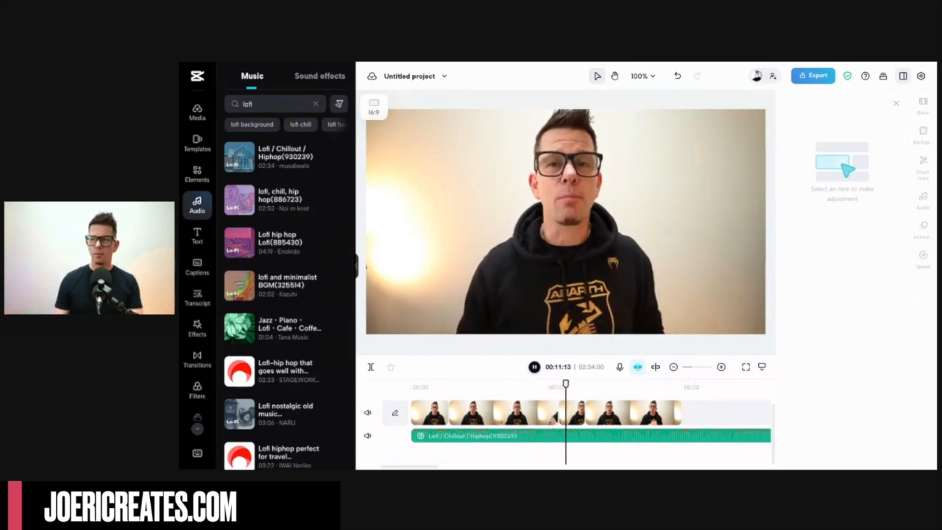
pyautogui.press('space')
# Replay the section around 11 seconds several times to locate where the music's beat comes in
pyautogui.click(559, 458)
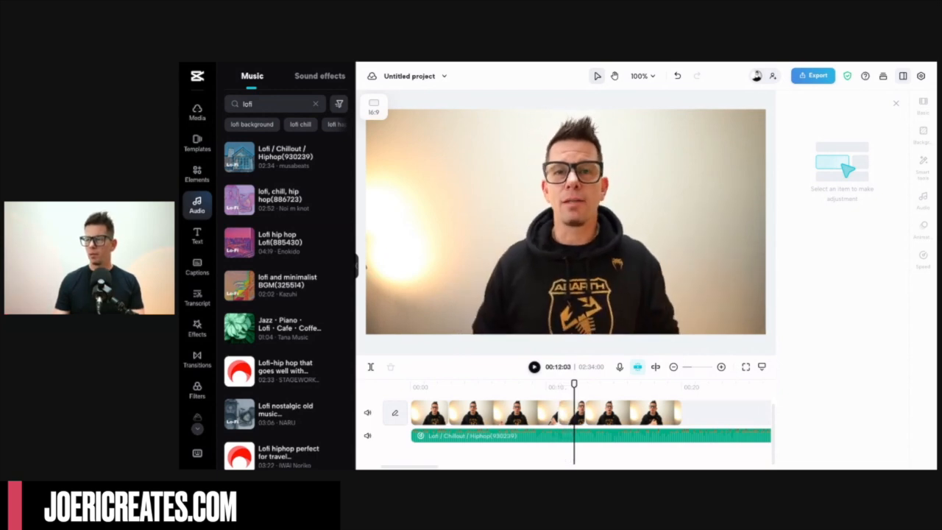
pyautogui.press('space')
pyautogui.press('space')
pyautogui.click(559, 458)
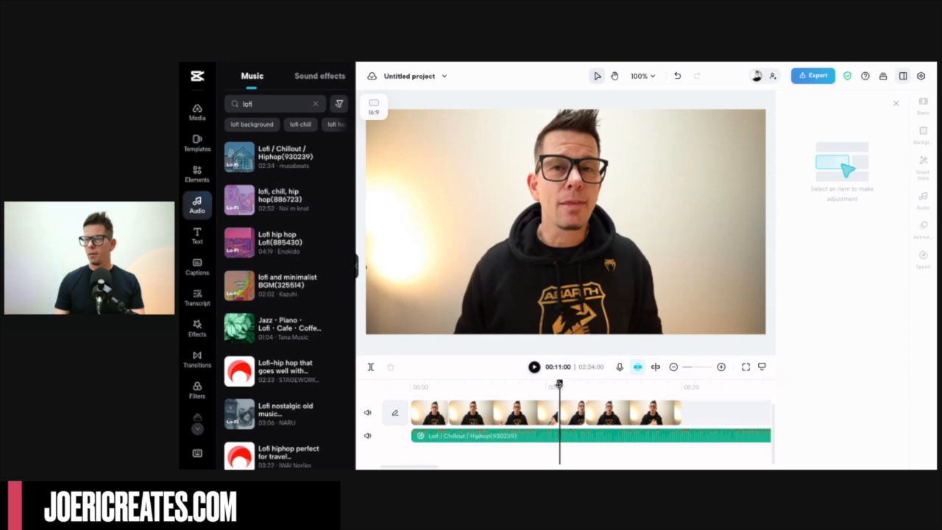
pyautogui.click(557, 385)
pyautogui.press('space')
pyautogui.press('space')
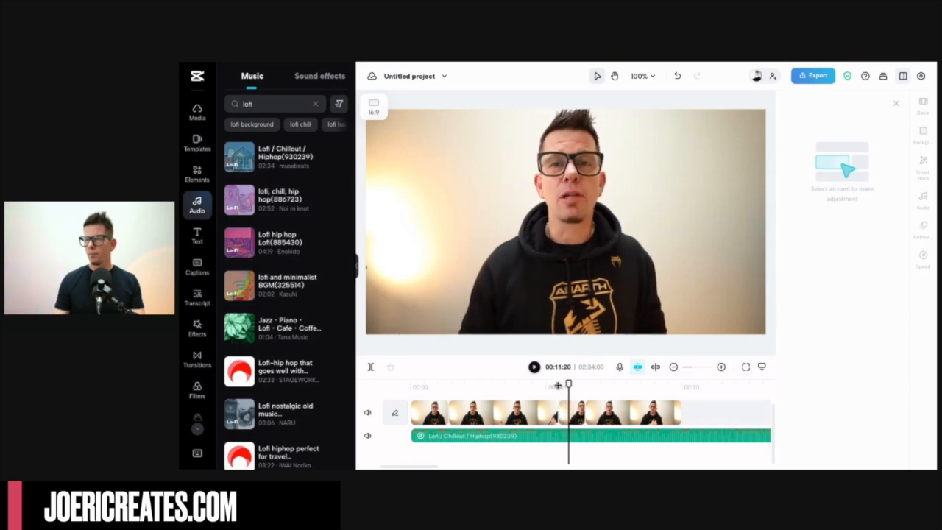
# Split the music track at 00:10:27, delete the part before the cut and move the remainder to the timeline start
pyautogui.click(558, 384)
pyautogui.click(565, 435)
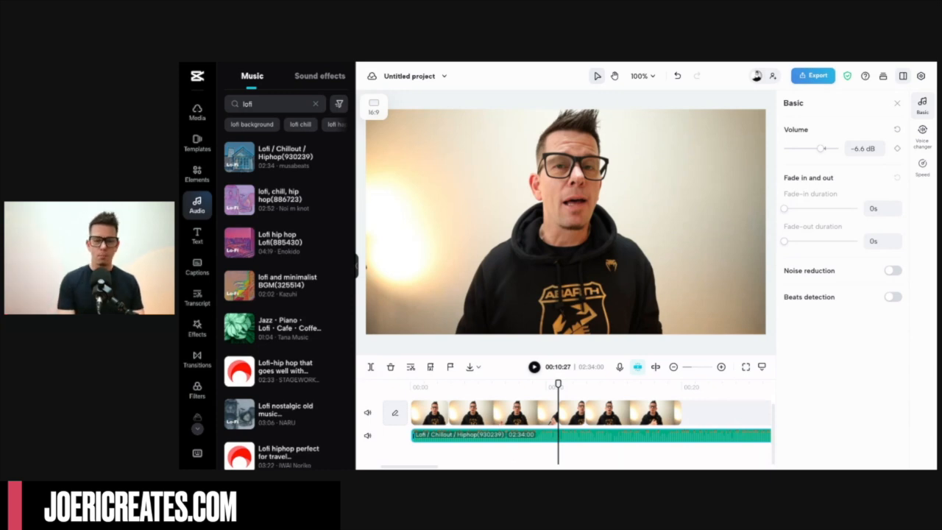
pyautogui.hotkey('ctrl', 'b')
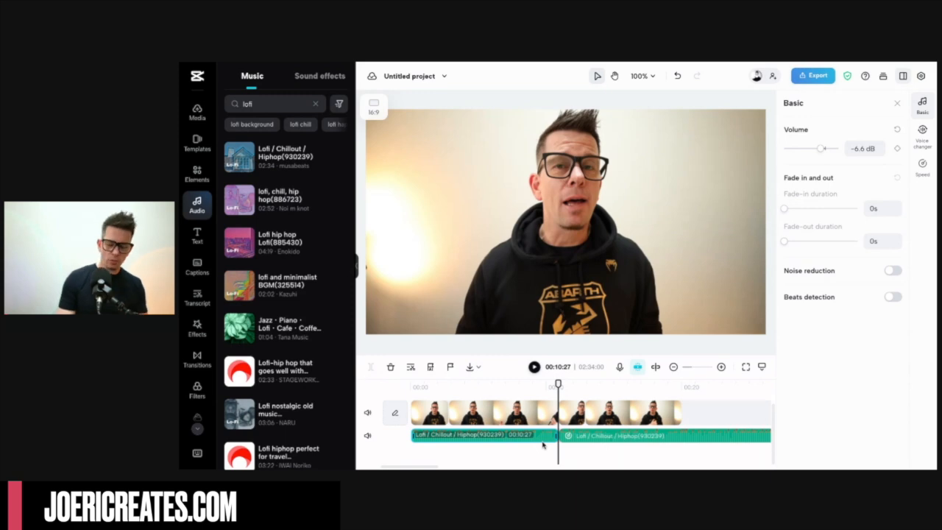
pyautogui.press('Delete')
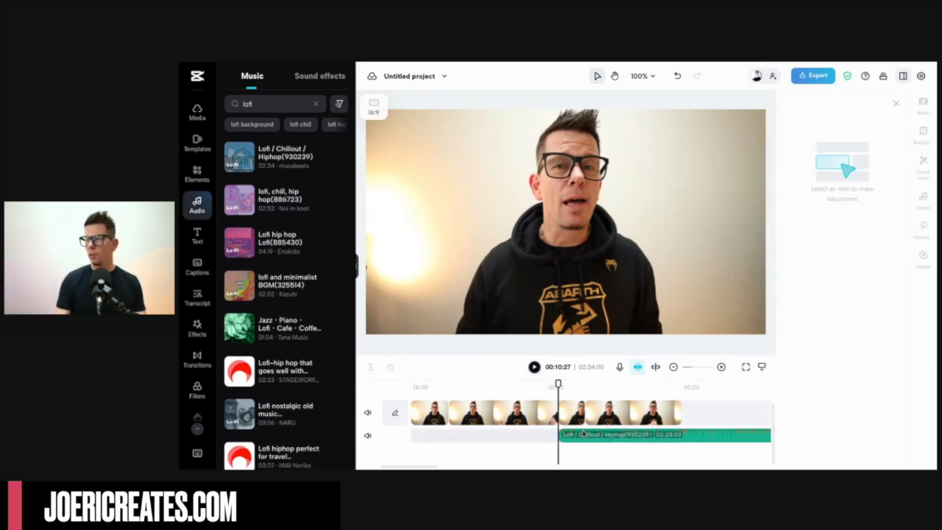
pyautogui.moveTo(578, 435); pyautogui.dragTo(426, 435)
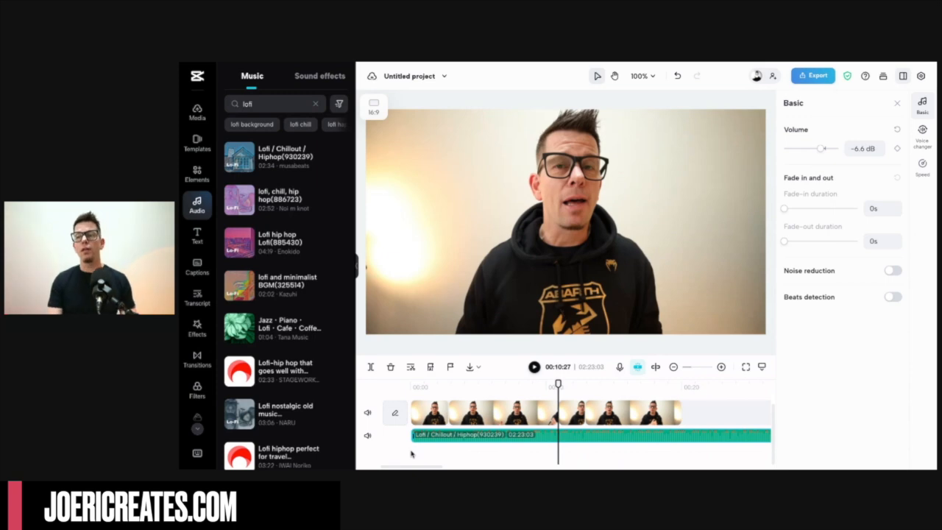
# Play the video from the beginning, stop at 00:02:28 and move the music track so it starts there
pyautogui.click(412, 393)
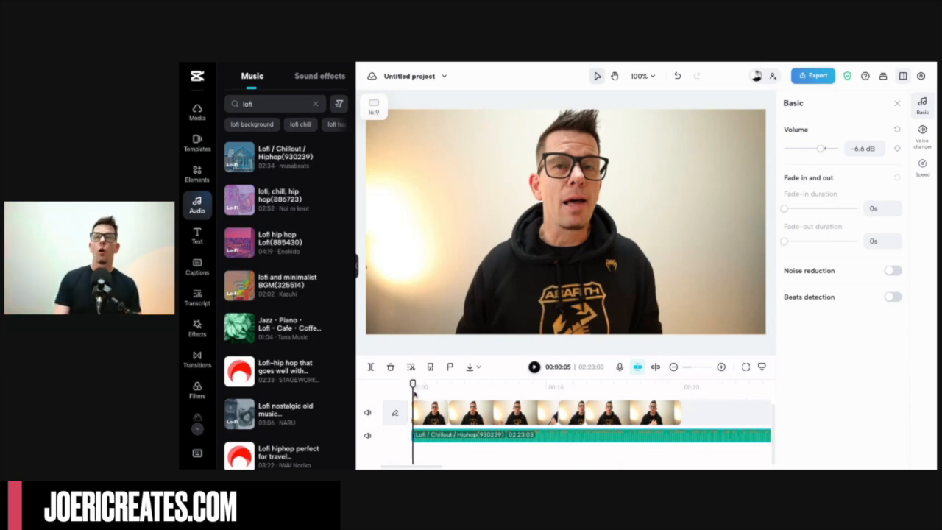
pyautogui.moveTo(417, 384); pyautogui.dragTo(400, 383)
pyautogui.press('space')
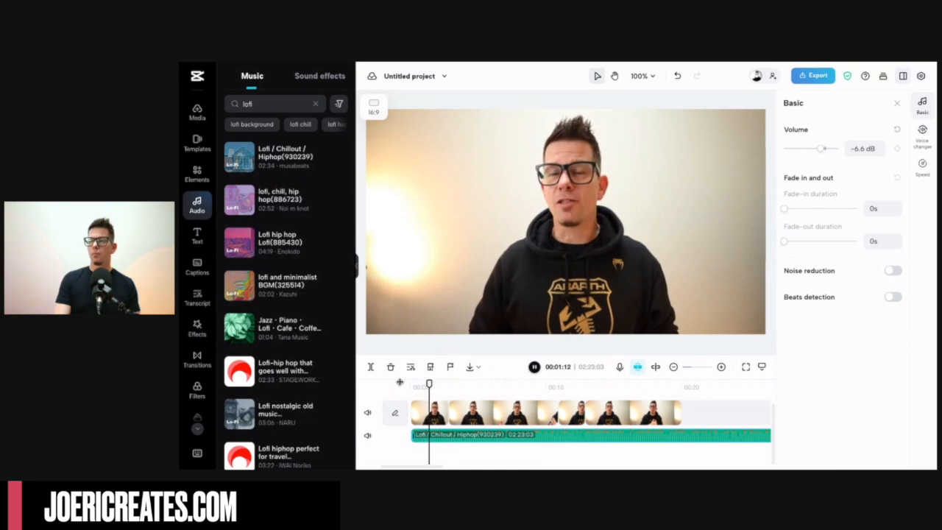
pyautogui.press('space')
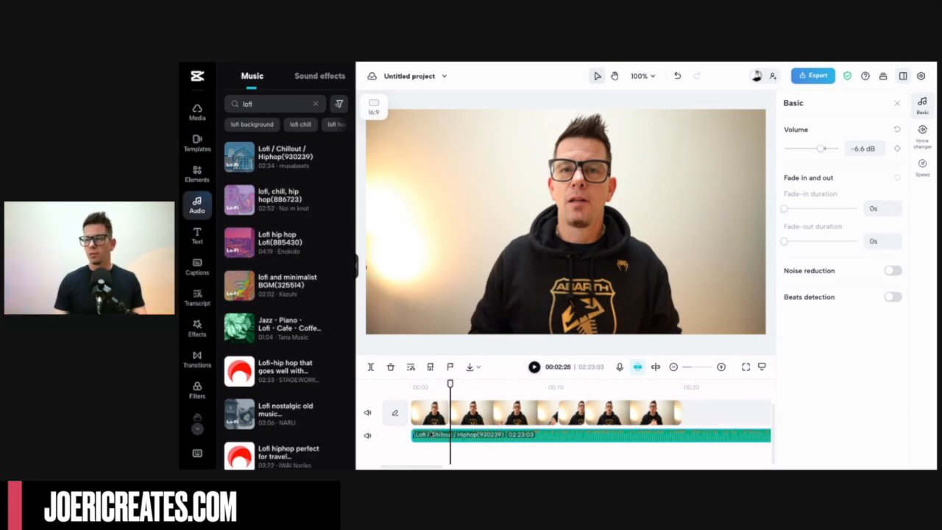
pyautogui.moveTo(426, 441); pyautogui.dragTo(465, 443)
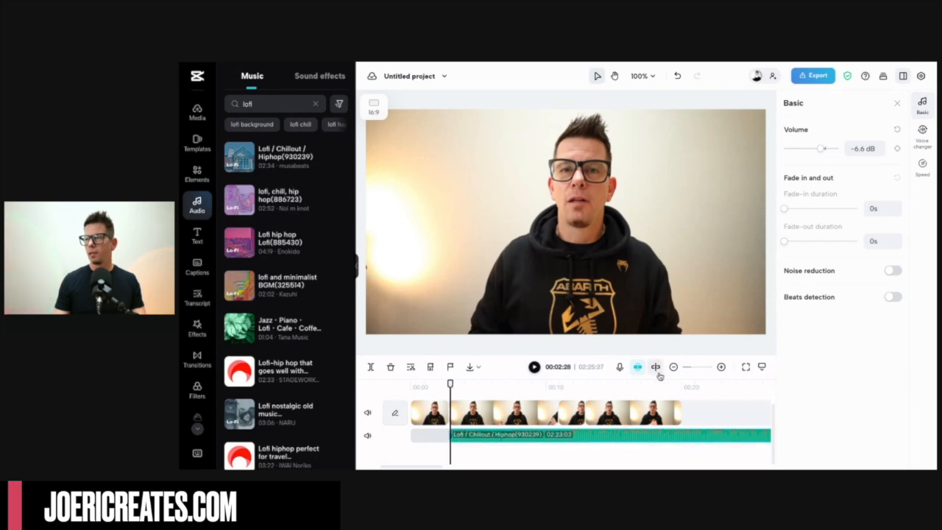
# Shift the music track slightly earlier, to start at about 2.5 seconds, and play the opening to check its timing
pyautogui.click(721, 366)
pyautogui.click(423, 398)
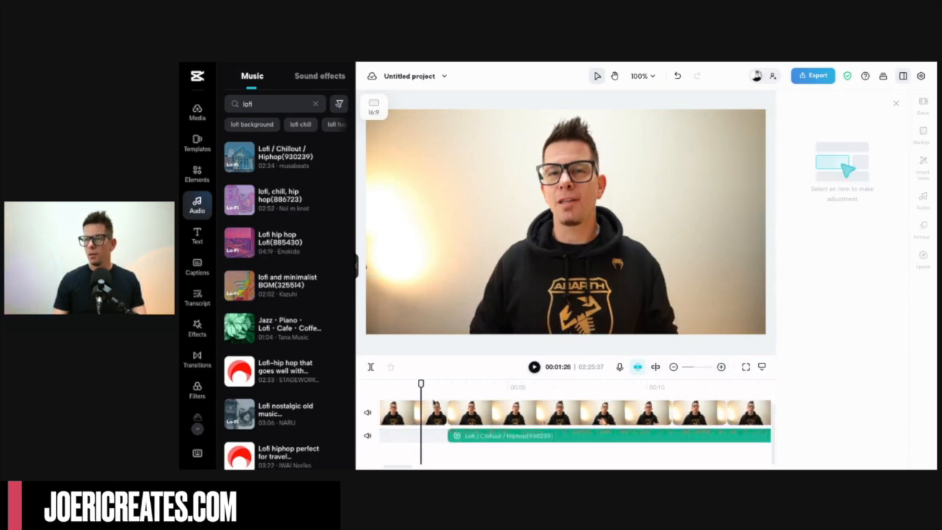
pyautogui.moveTo(464, 435); pyautogui.dragTo(458, 434)
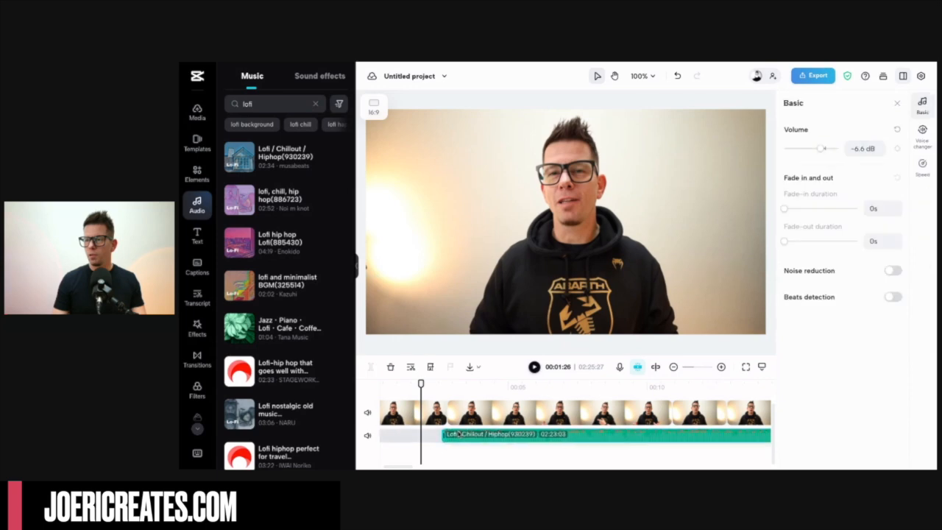
pyautogui.click(407, 443)
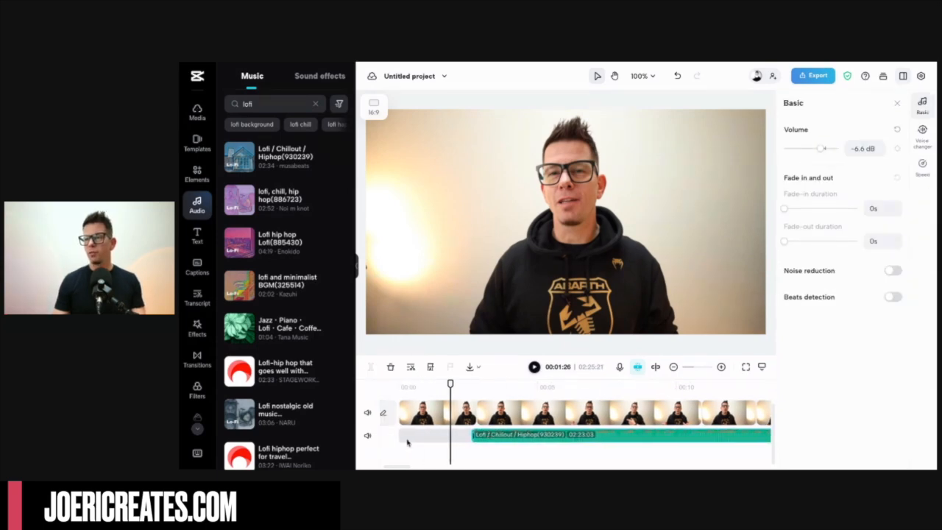
pyautogui.click(413, 397)
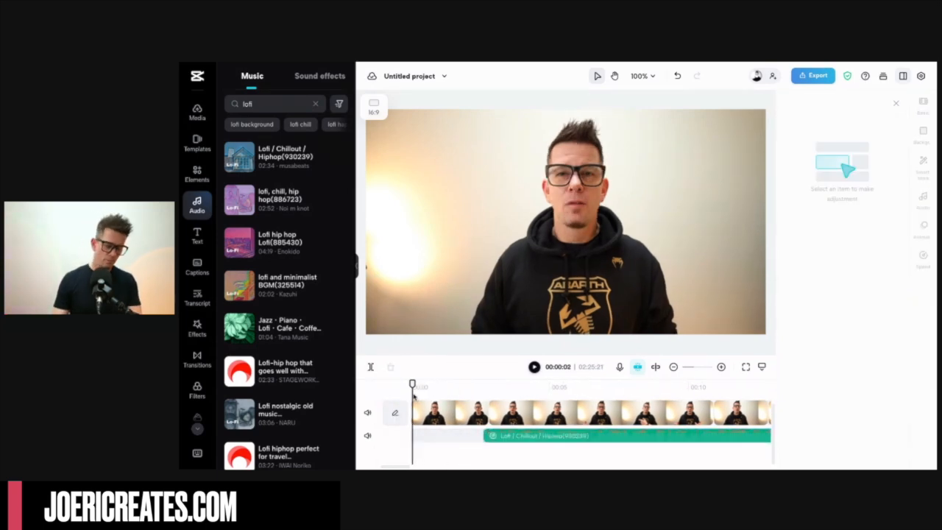
pyautogui.press('space')
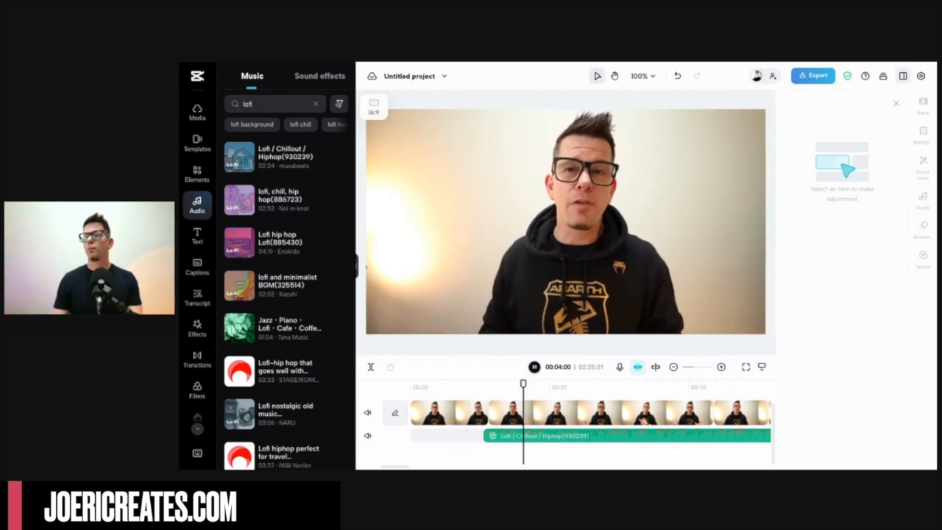
pyautogui.press('space')
# Lower the music track's volume to -28.5 dB and play the video from the beginning
pyautogui.click(548, 435)
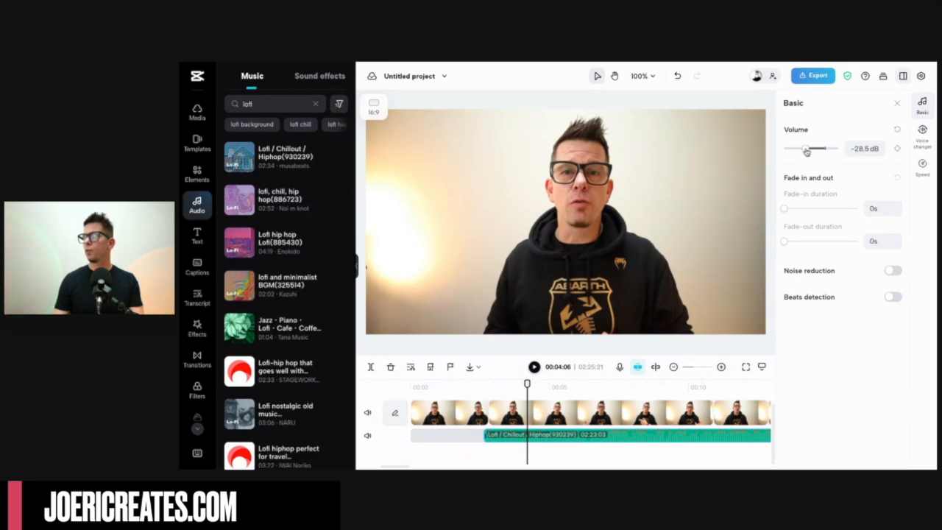
pyautogui.click(414, 389)
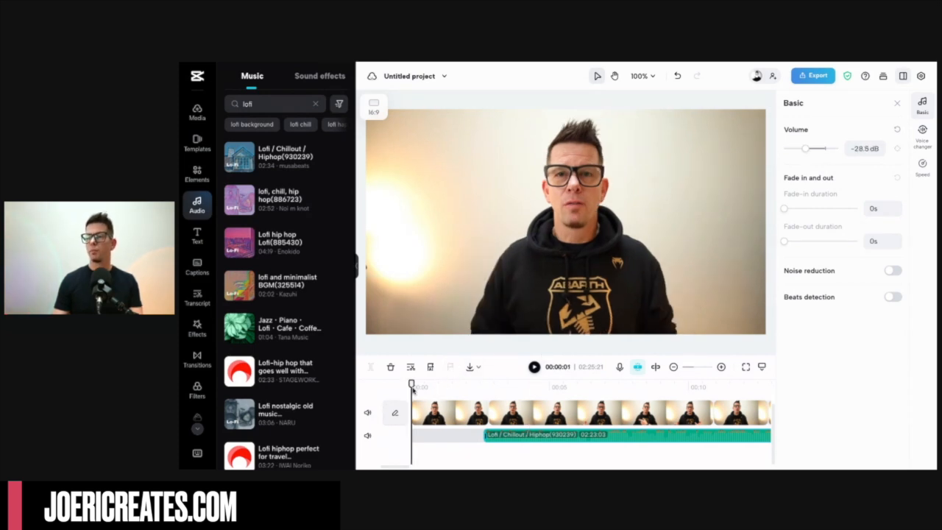
pyautogui.press('space')
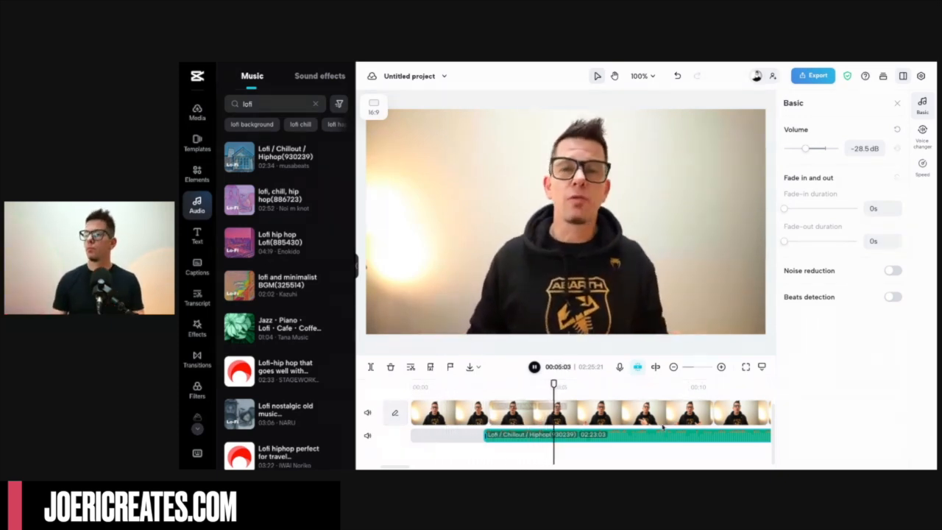
# Set the music track's volume to -24.9 dB and replay the music's entry from about 2 seconds
pyautogui.moveTo(805, 149); pyautogui.dragTo(808, 149)
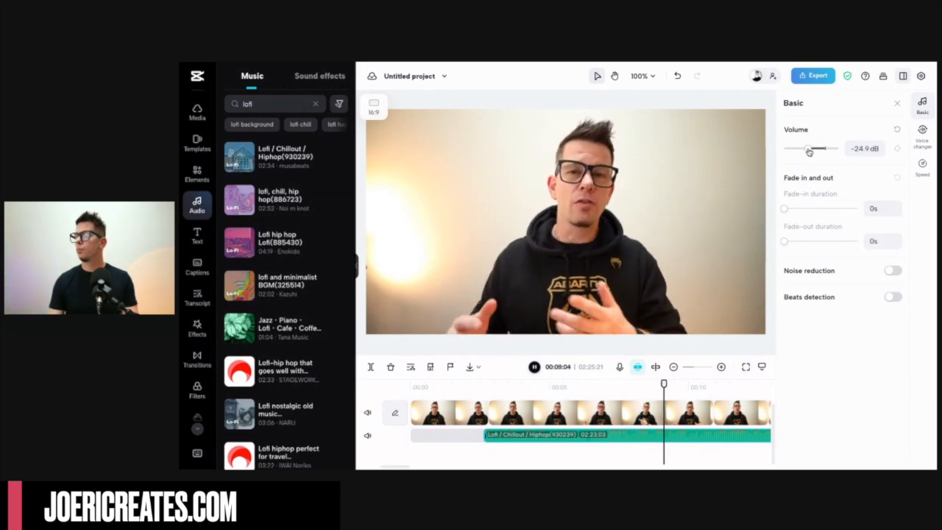
pyautogui.click(463, 389)
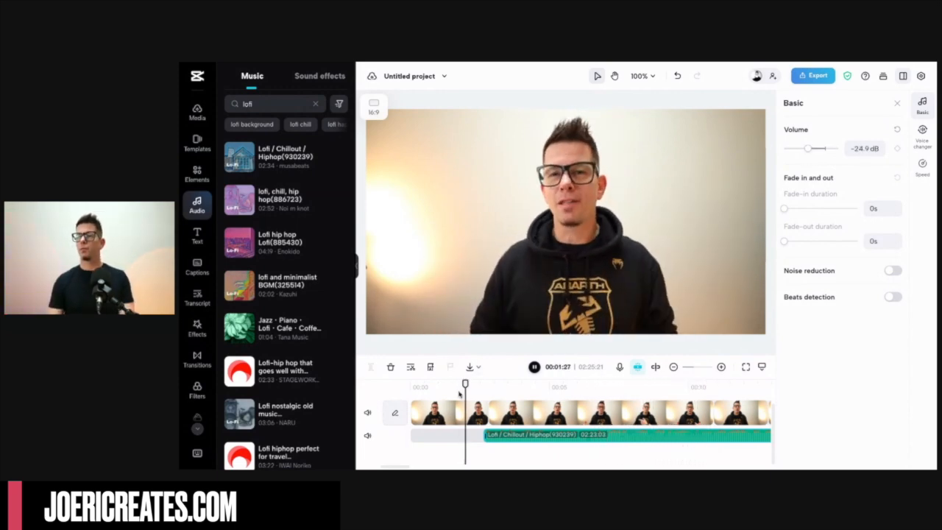
pyautogui.press('space')
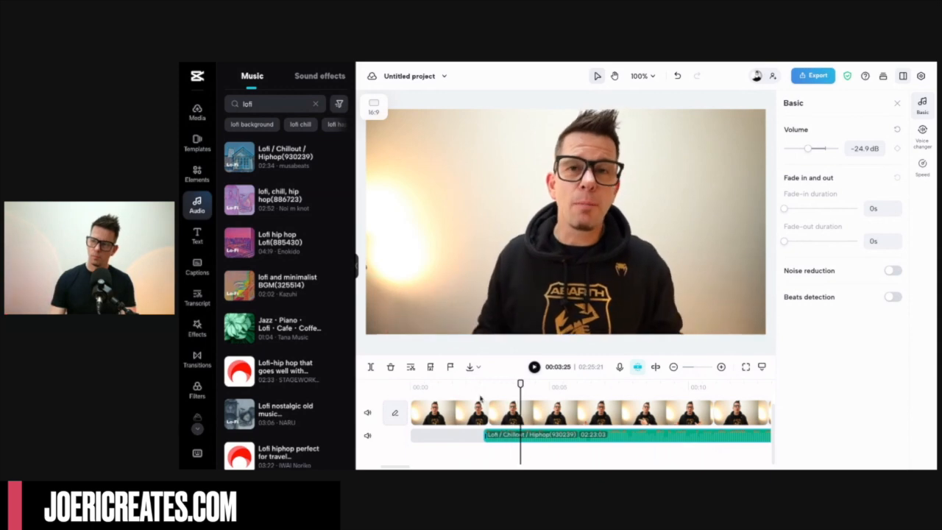
# Split the music track where the footage ends, at 00:19:28
pyautogui.click(414, 446)
pyautogui.scroll(-5, 439, 435)
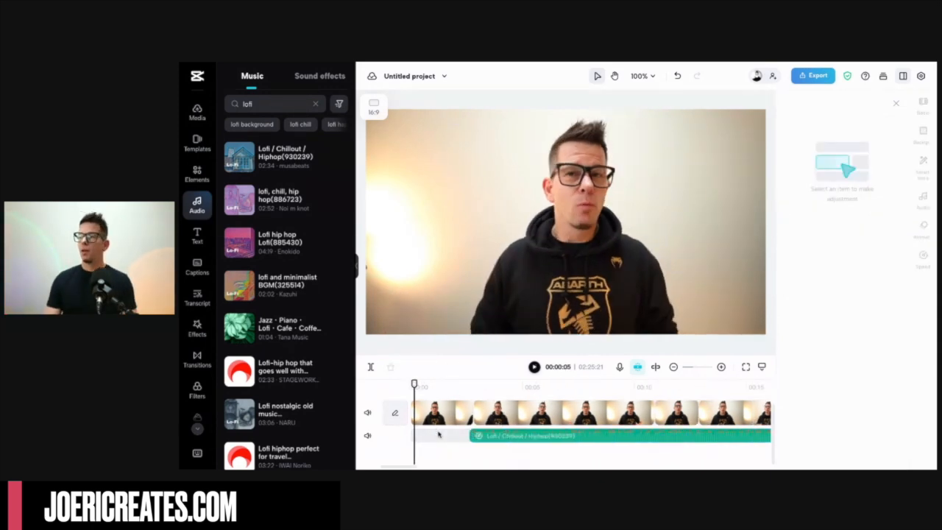
pyautogui.hscroll(2, 440, 427)
pyautogui.hscroll(2, 471, 416)
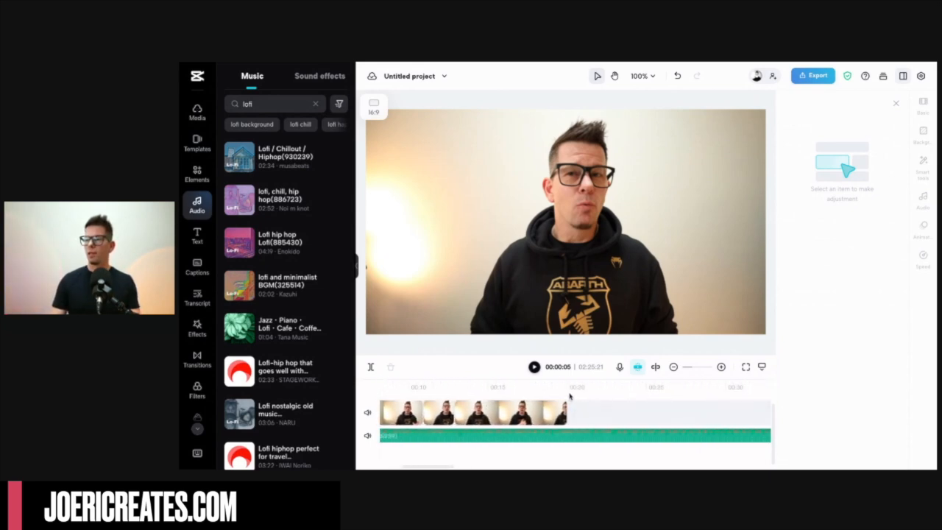
pyautogui.click(567, 397)
pyautogui.click(571, 435)
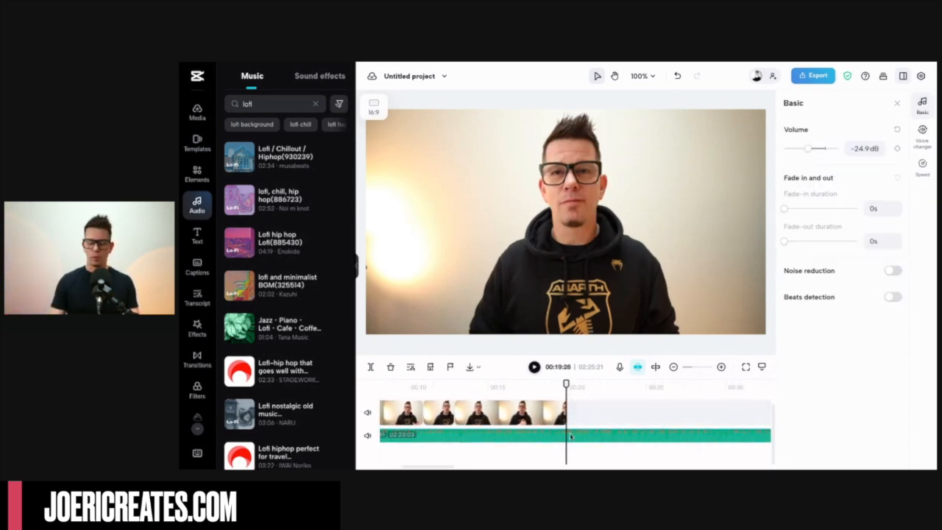
pyautogui.hotkey('ctrl', 'b')
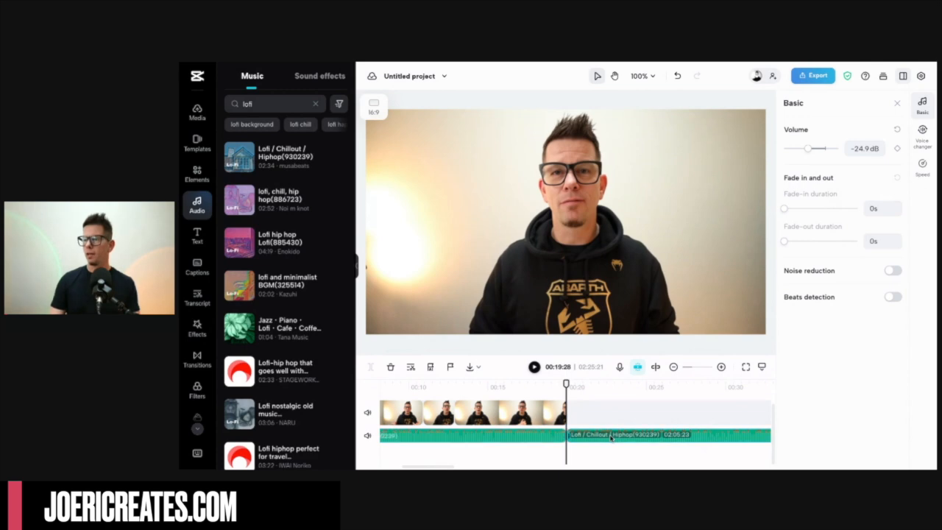
# Delete the leftover music after the end of the footage and play the ending
pyautogui.click(508, 454)
pyautogui.press('space')
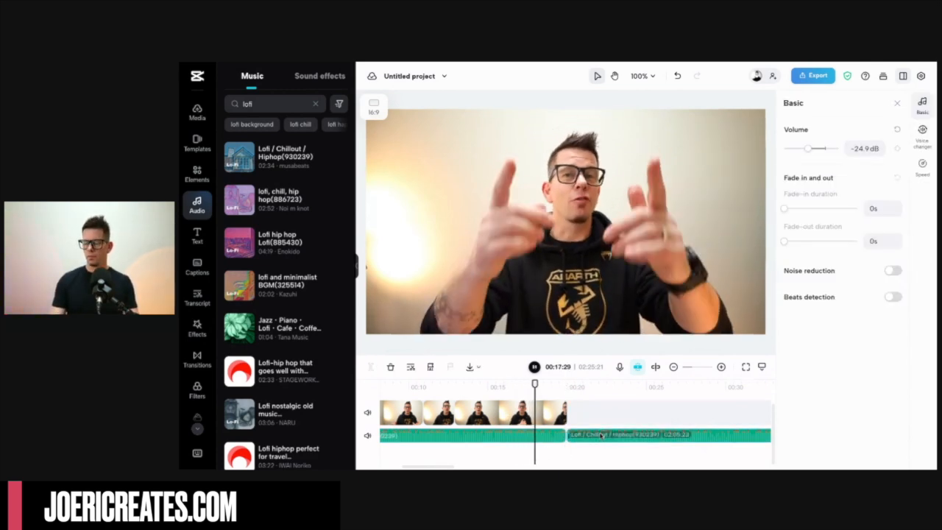
pyautogui.press('Delete')
pyautogui.click(635, 452)
pyautogui.press('space')
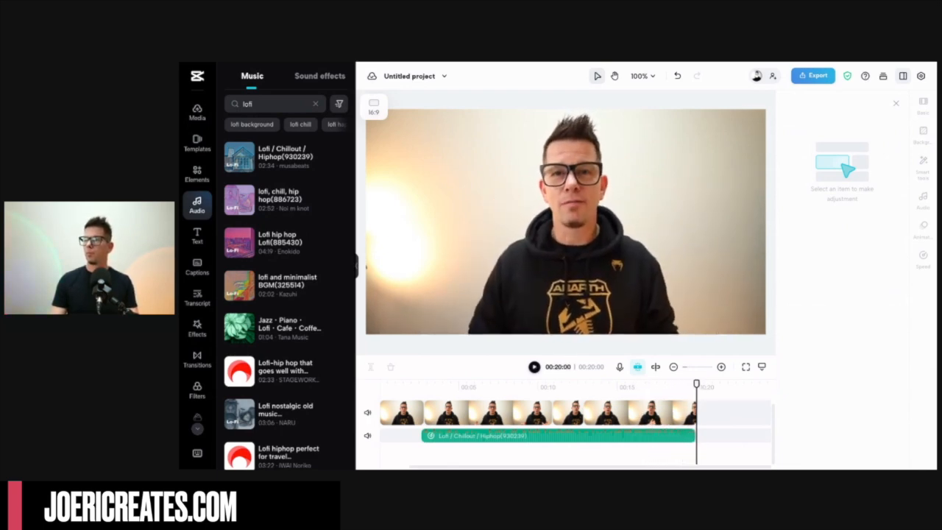
# Check the trimmed music track against the footage, from the opening to the music's entry at about 00:02:21
pyautogui.click(693, 435)
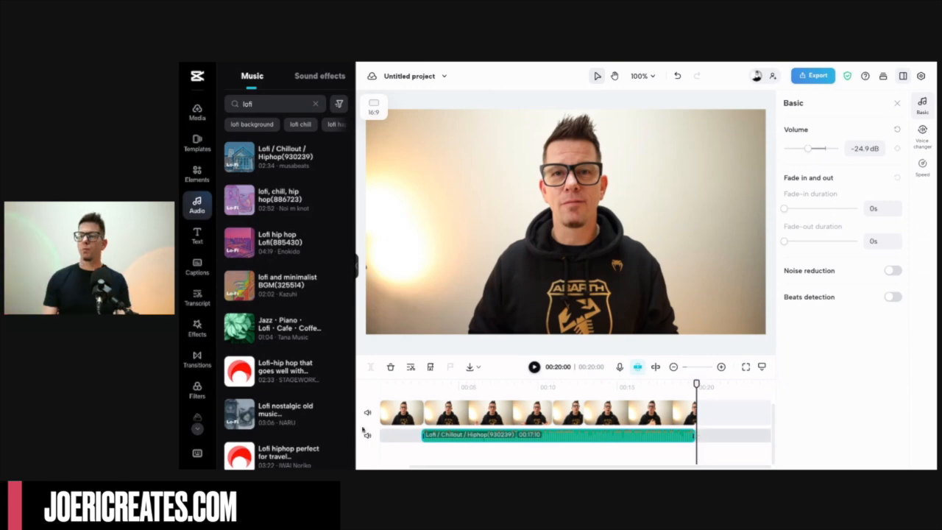
pyautogui.click(381, 388)
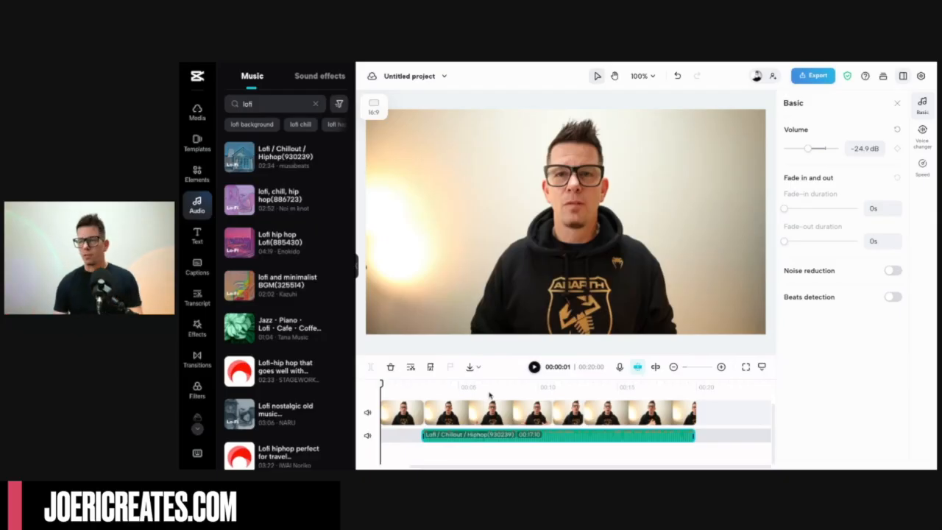
pyautogui.click(390, 407)
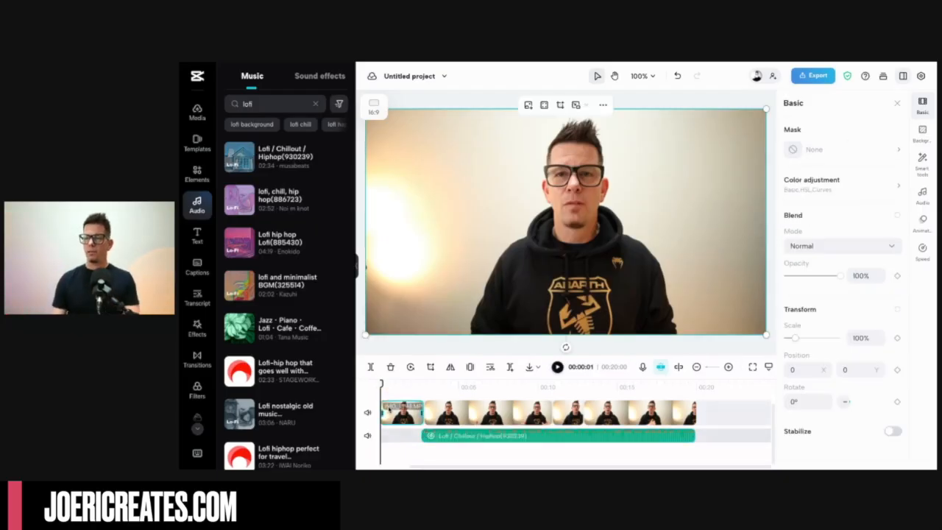
pyautogui.click(400, 437)
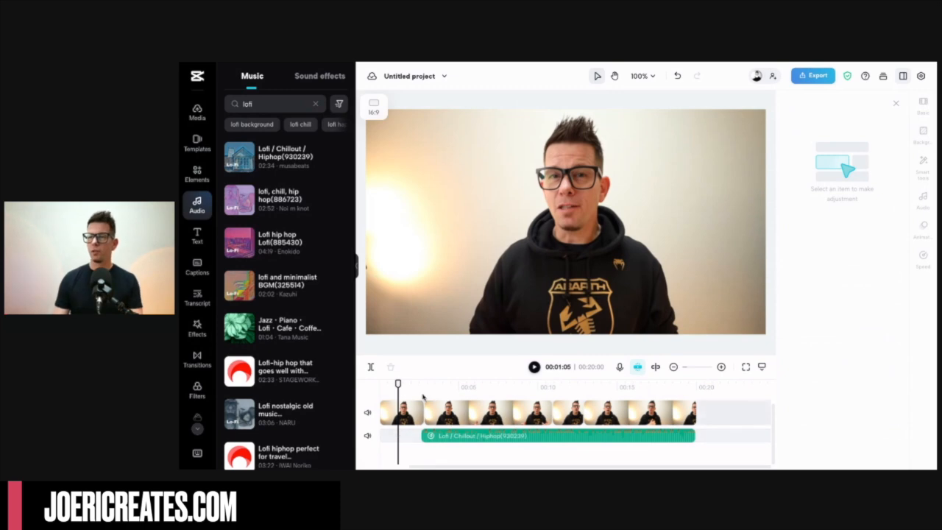
pyautogui.click(423, 397)
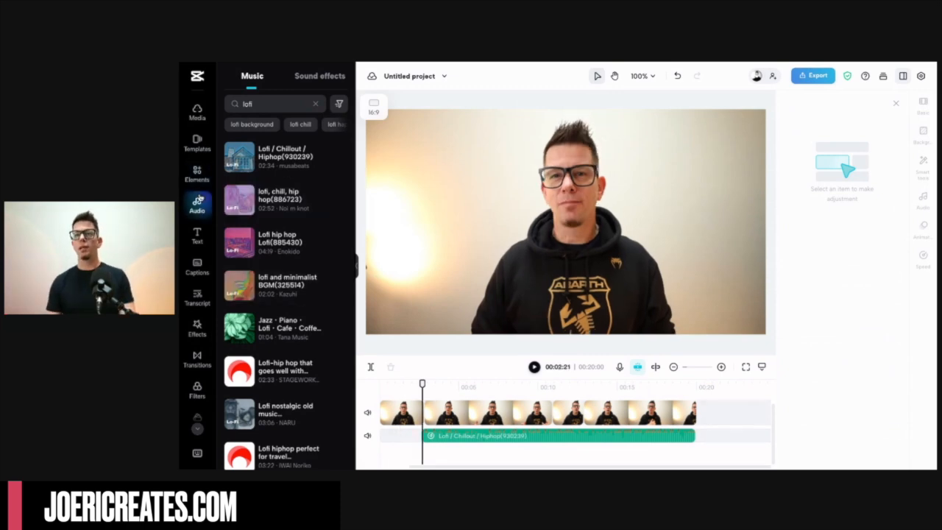
# Add the social media text template "LIKE +1" above the footage at about 5 seconds
pyautogui.scroll(-2, 199, 200)
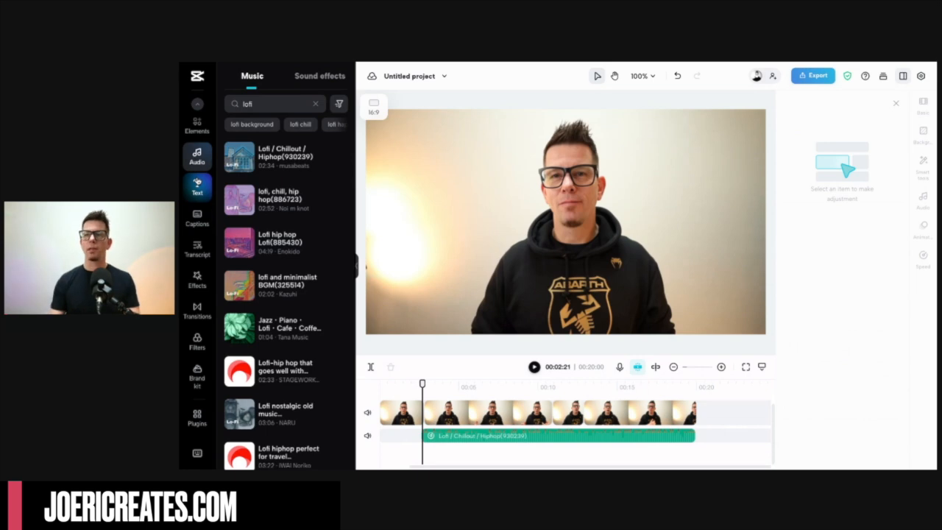
pyautogui.click(197, 185)
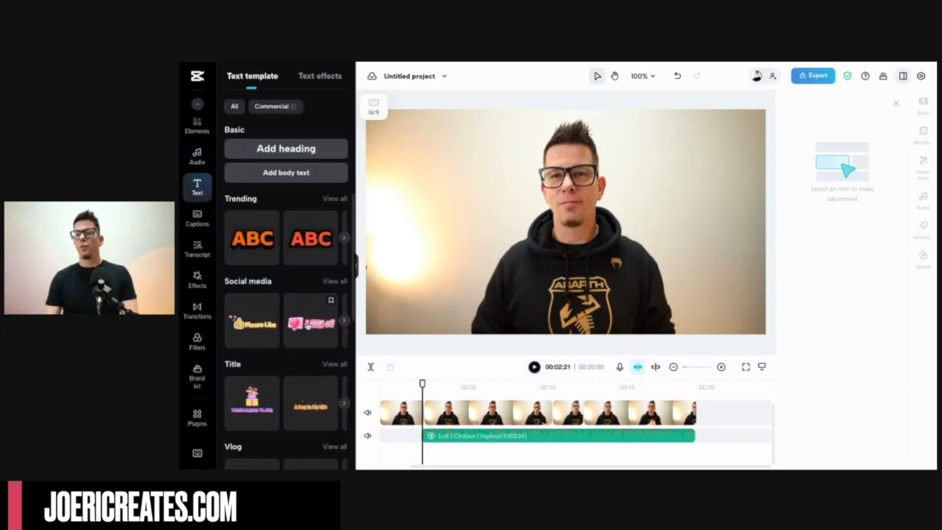
pyautogui.scroll(-2, 308, 324)
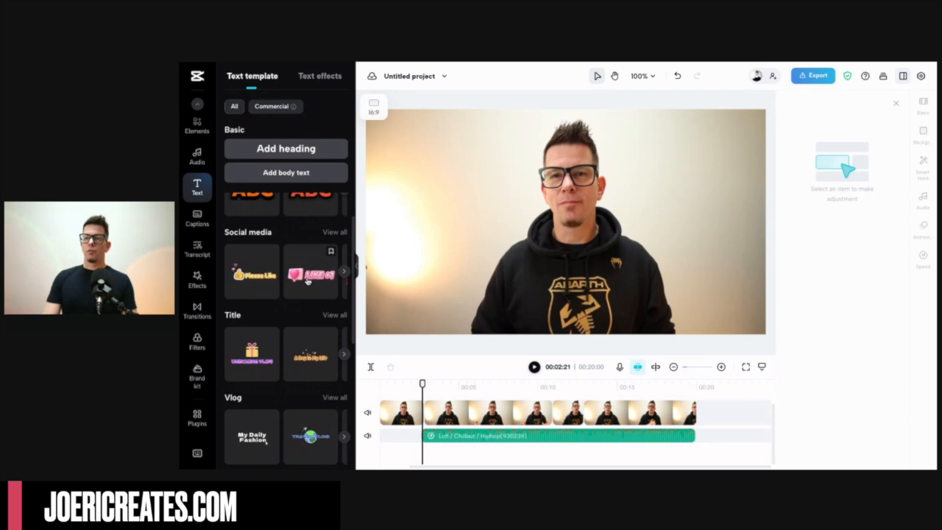
pyautogui.scroll(1, 315, 294)
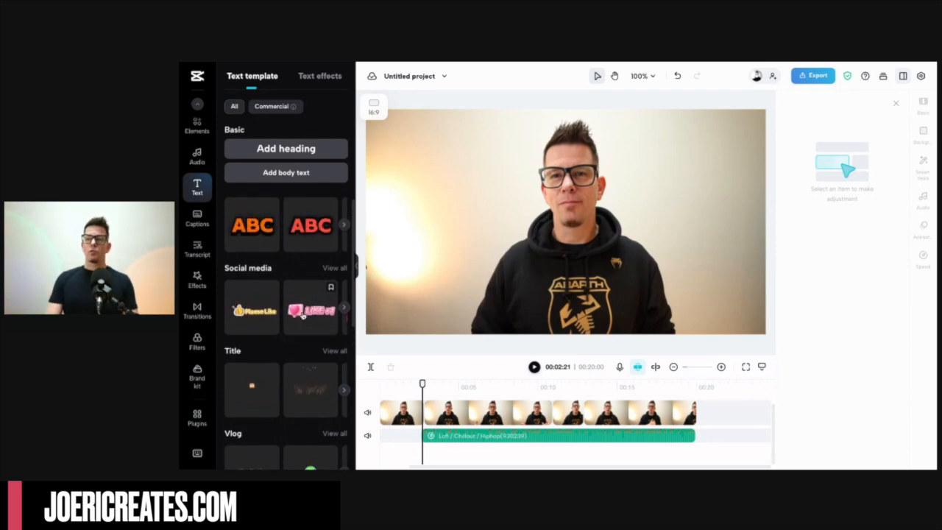
pyautogui.moveTo(304, 317); pyautogui.dragTo(477, 412)
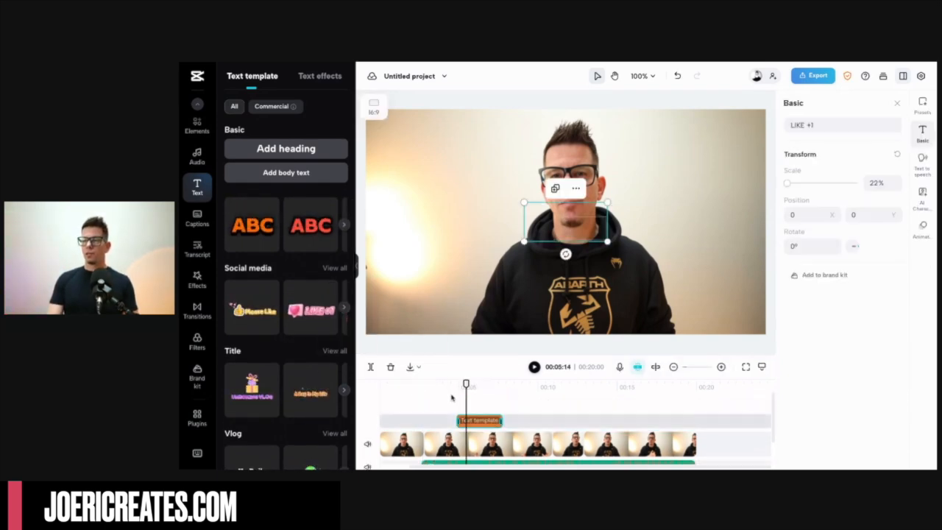
# Play the section around the "LIKE +1" template from about 4 seconds to check how it animates over the footage
pyautogui.click(451, 401)
pyautogui.press('space')
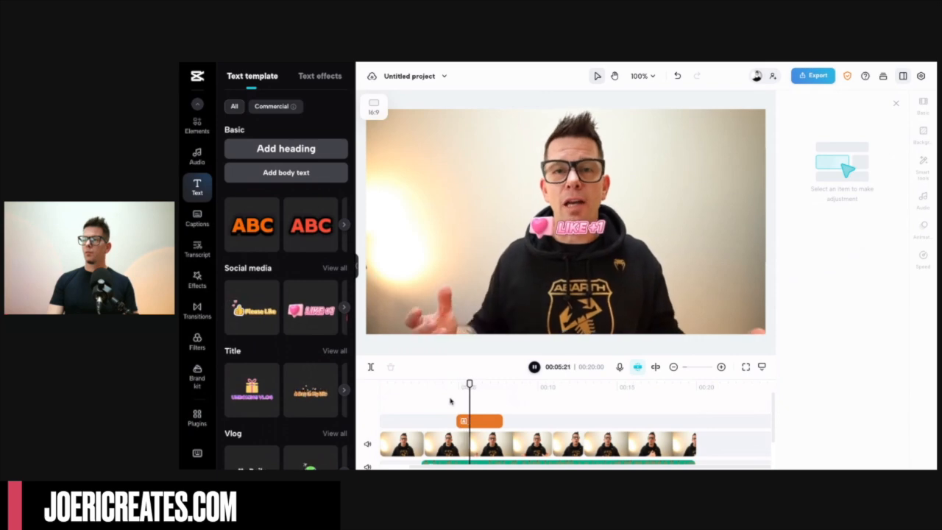
pyautogui.press('space')
pyautogui.click(468, 421)
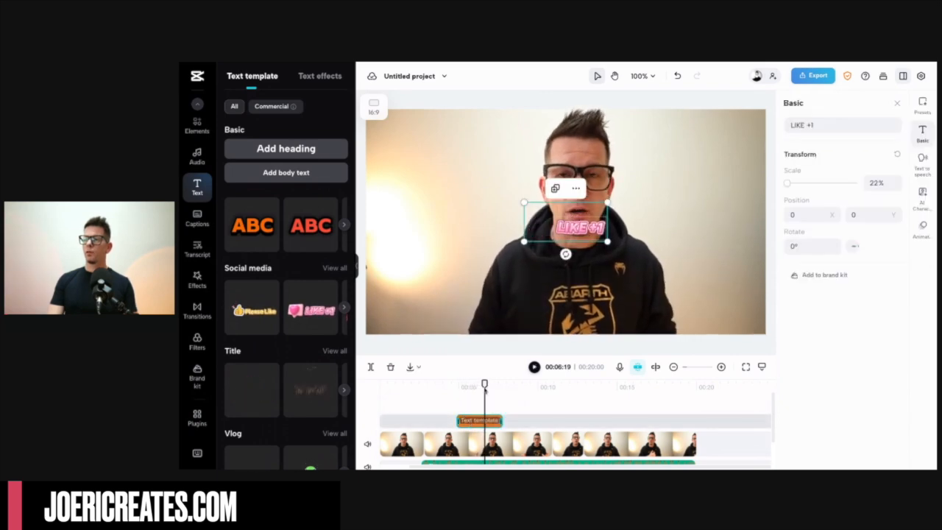
pyautogui.click(452, 406)
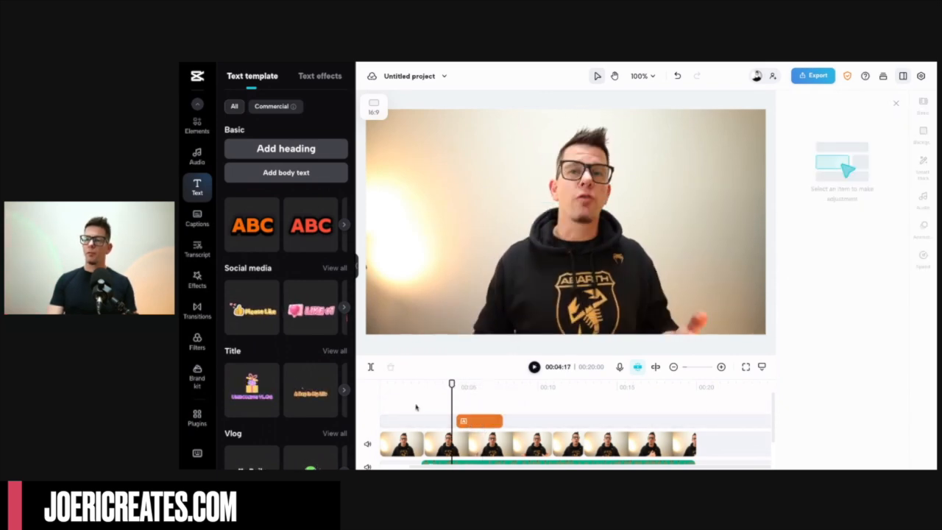
pyautogui.click(416, 406)
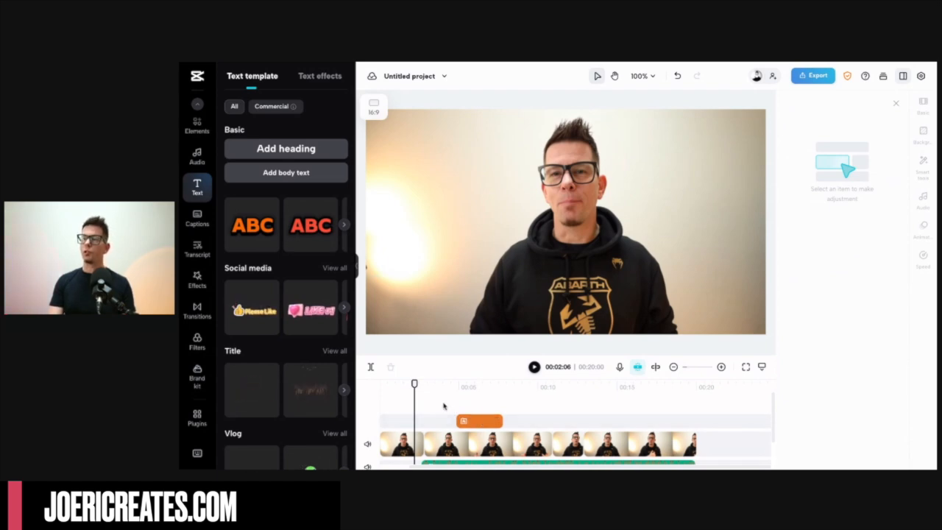
pyautogui.click(444, 405)
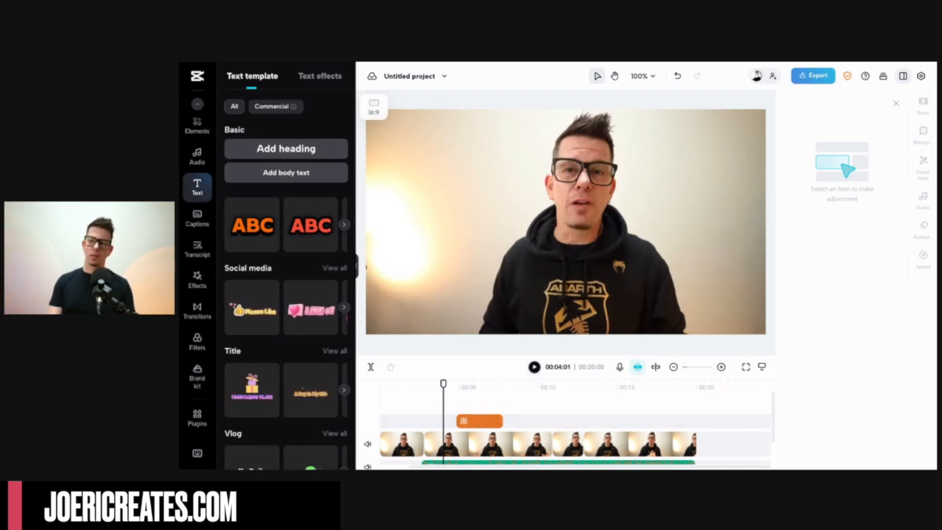
pyautogui.press('space')
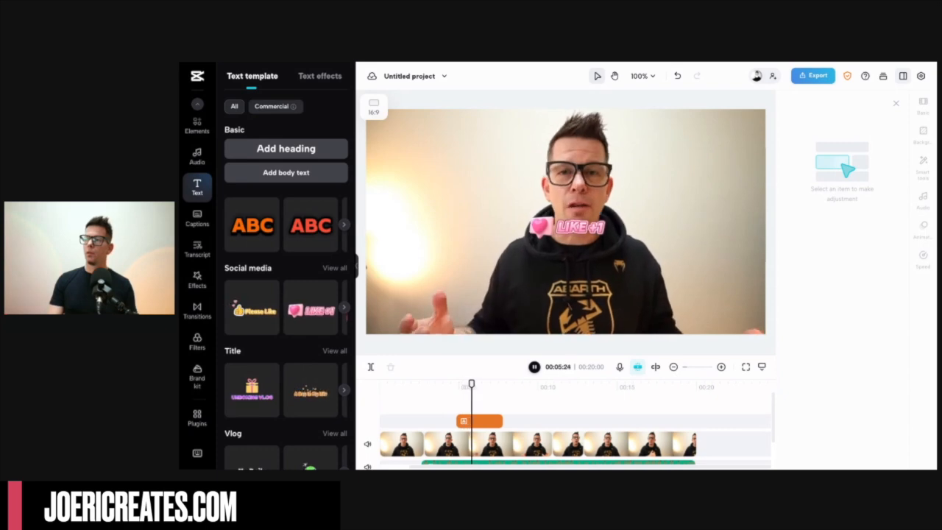
pyautogui.press('space')
pyautogui.click(480, 420)
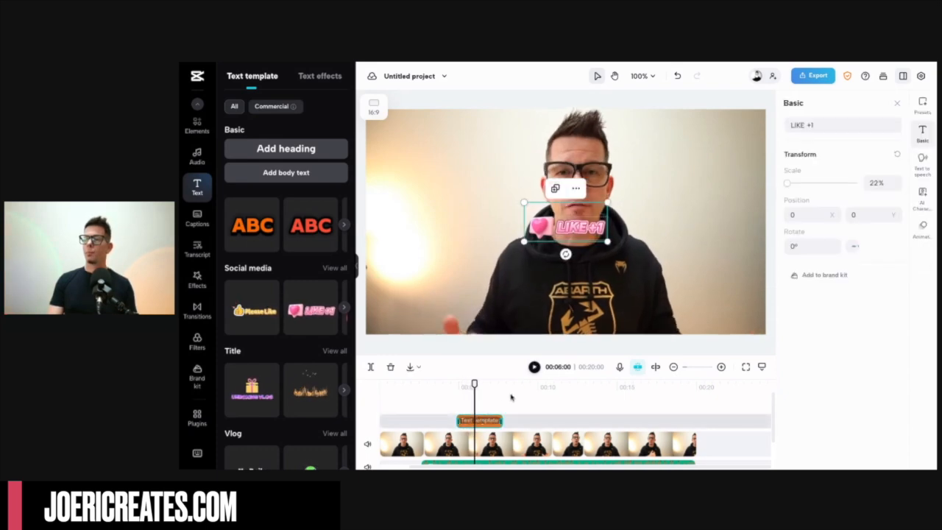
# Move the "LIKE +1" template near the end of the video, starting just before 17 seconds, and play that part
pyautogui.scroll(-1, 475, 425)
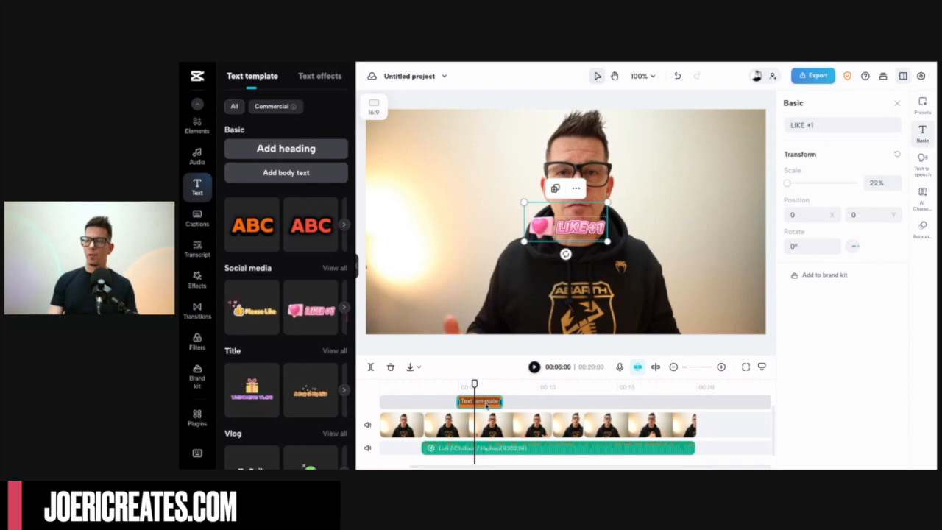
pyautogui.moveTo(486, 405); pyautogui.dragTo(670, 424)
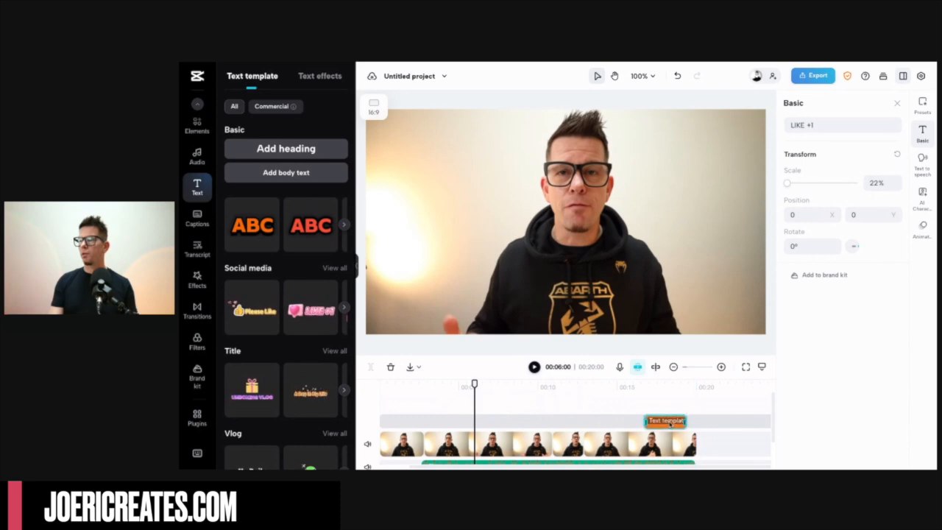
pyautogui.click(648, 386)
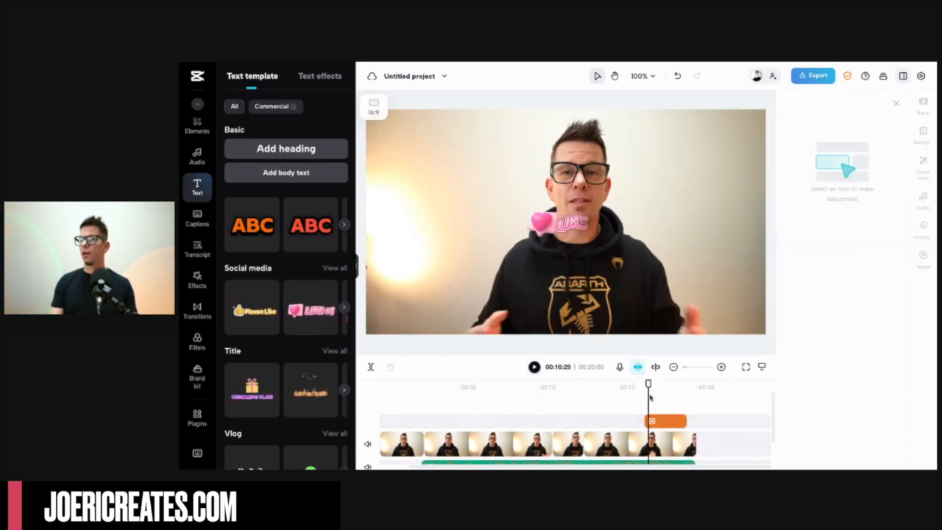
pyautogui.press('space')
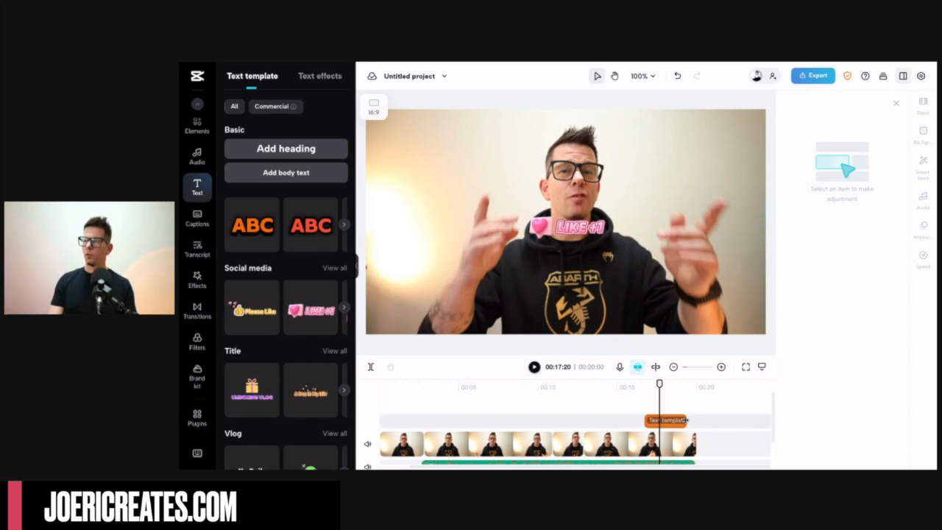
# Place the "LIKE +1" template in the lower right of the video frame and enlarge it to about 33%
pyautogui.click(675, 424)
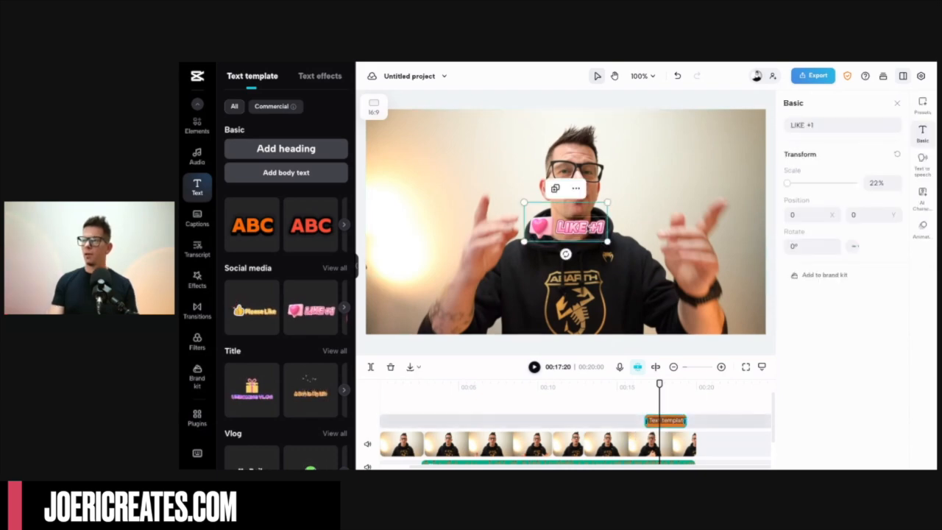
pyautogui.moveTo(587, 227); pyautogui.dragTo(732, 304)
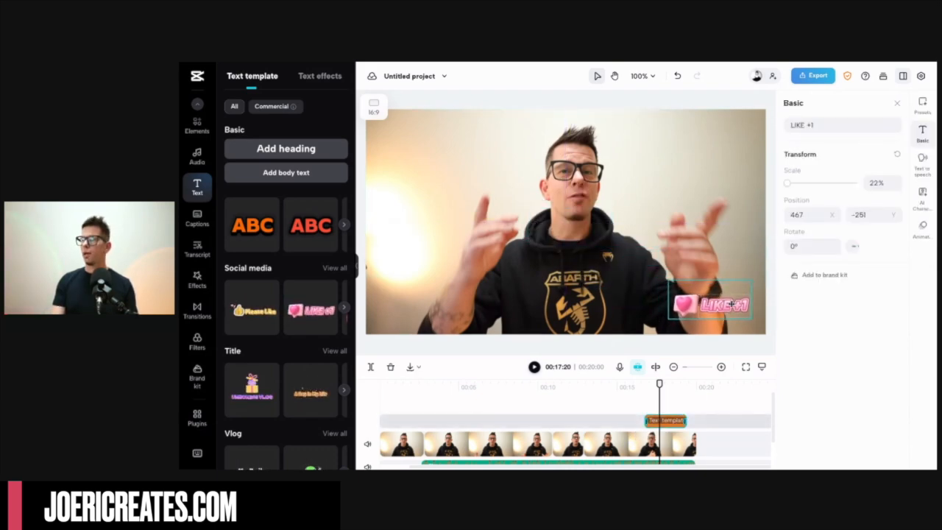
pyautogui.moveTo(668, 279); pyautogui.dragTo(630, 266)
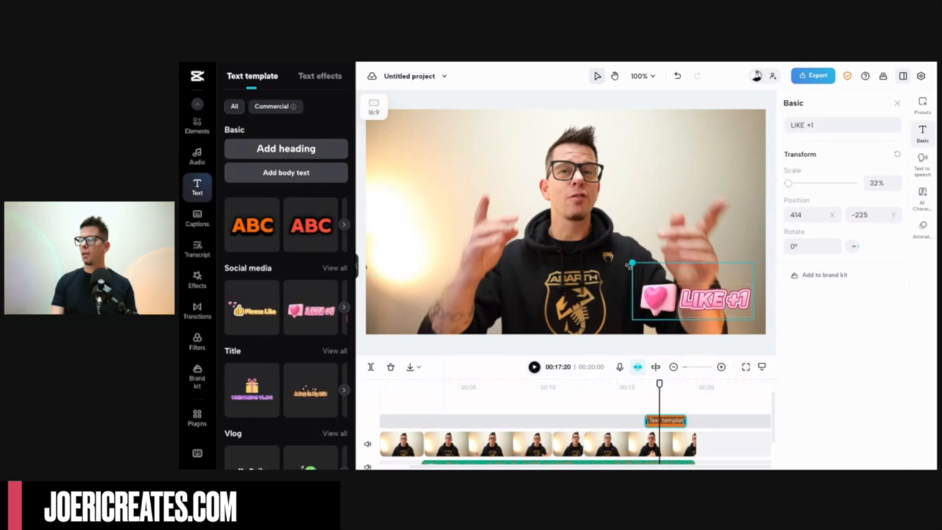
# Play the ending and extend the "LIKE +1" template so it ends with the footage at 00:20:00
pyautogui.click(599, 402)
pyautogui.press('space')
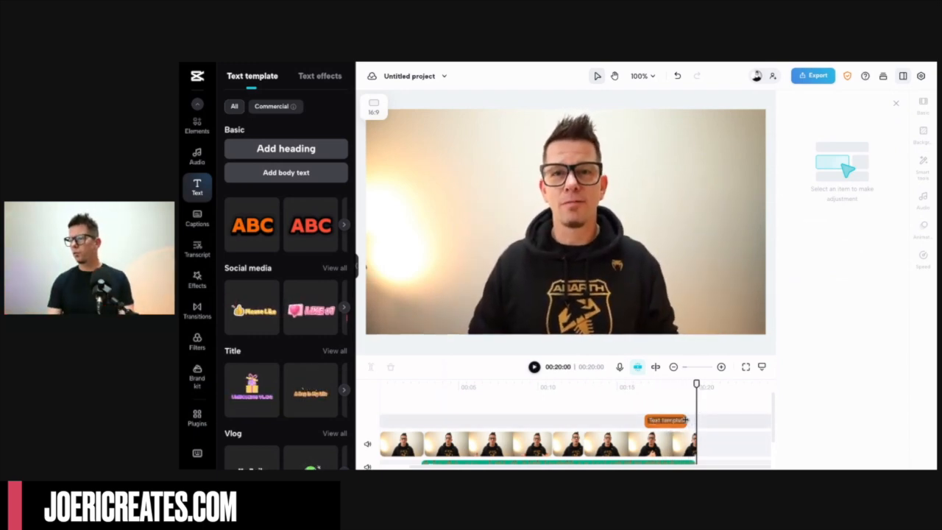
pyautogui.click(683, 420)
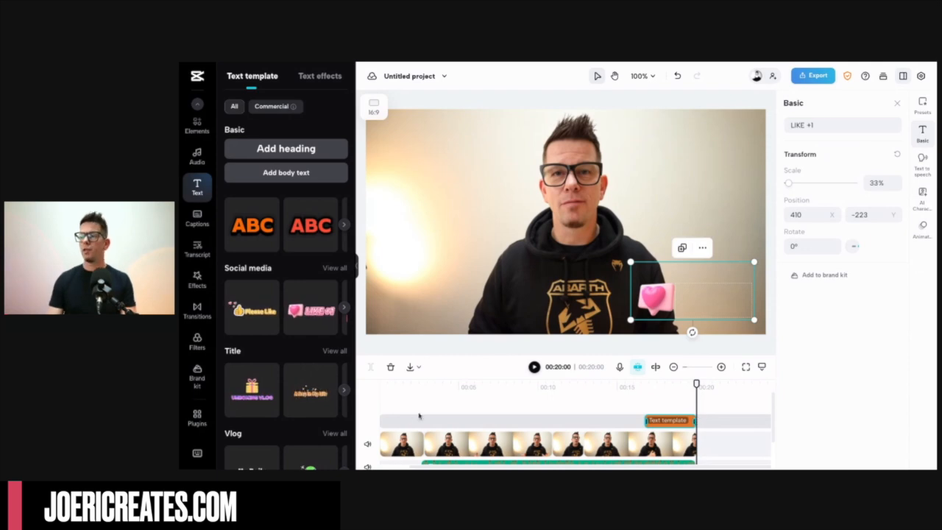
# Play the opening, return the playhead to the start of the video and look through the text templates
pyautogui.press('space')
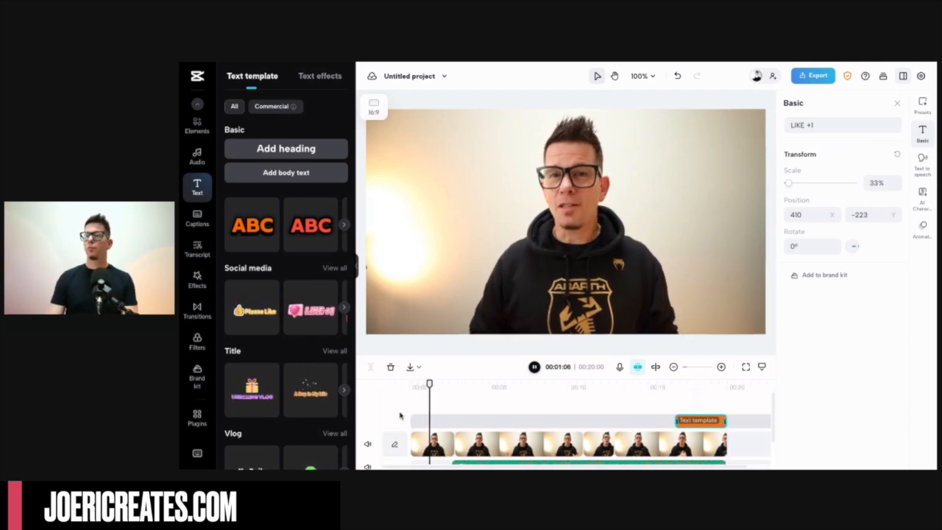
pyautogui.click(411, 413)
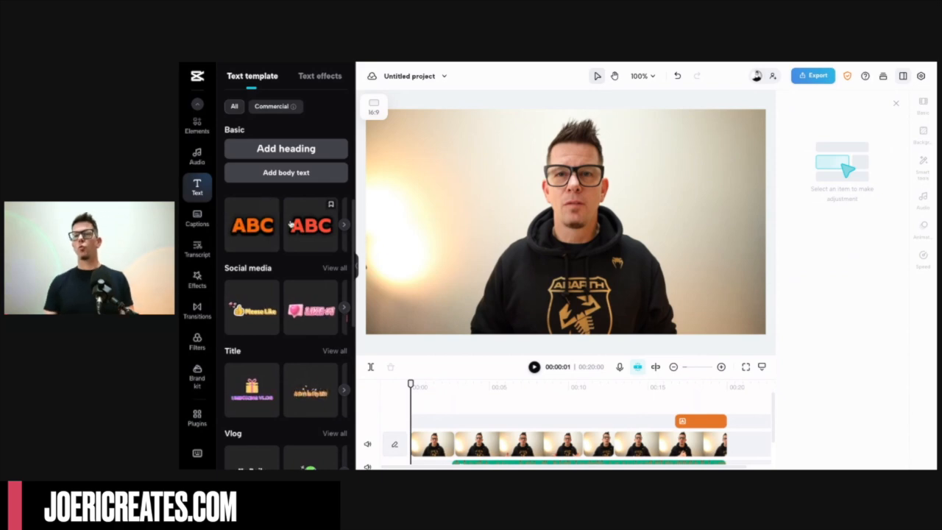
pyautogui.scroll(-1, 298, 236)
pyautogui.scroll(1, 298, 239)
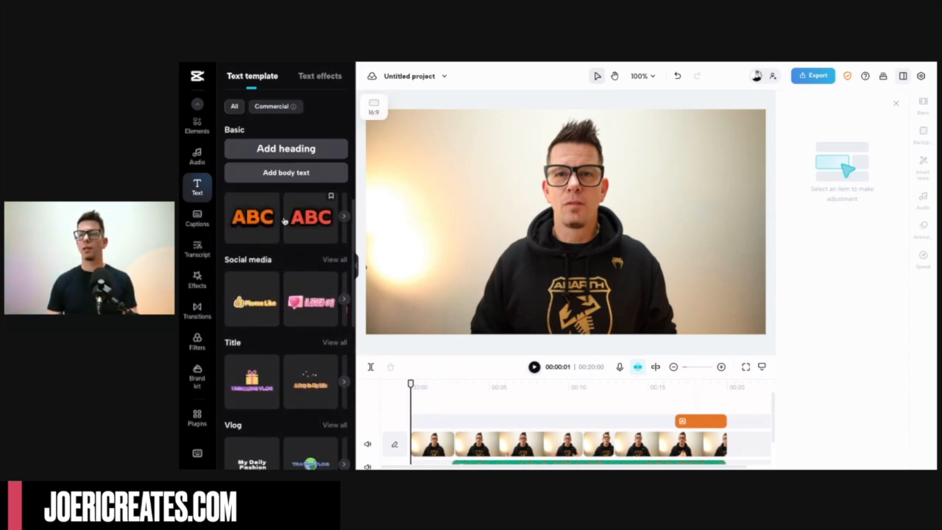
# Add the "BEAUTY" makeup text template at the start of the video and change its text to "WARNING!"
pyautogui.scroll(-6, 287, 234)
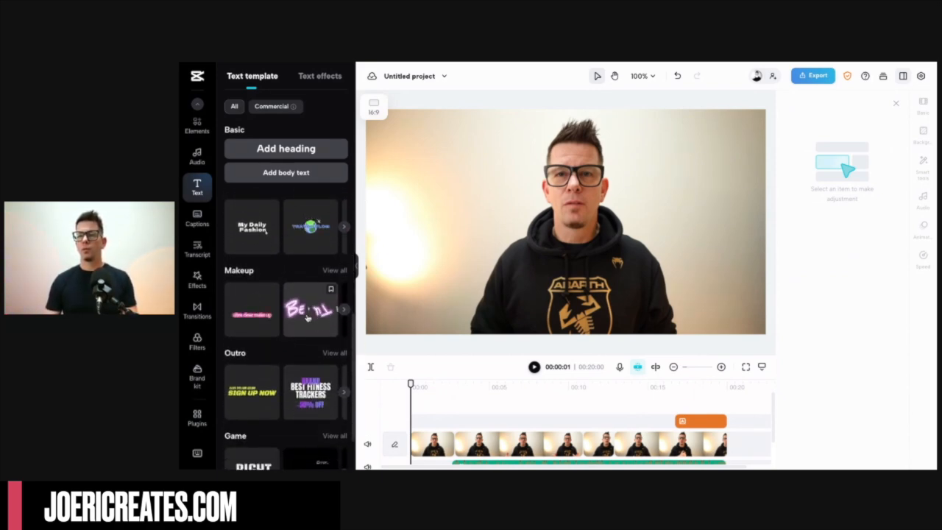
pyautogui.moveTo(300, 314); pyautogui.dragTo(433, 421)
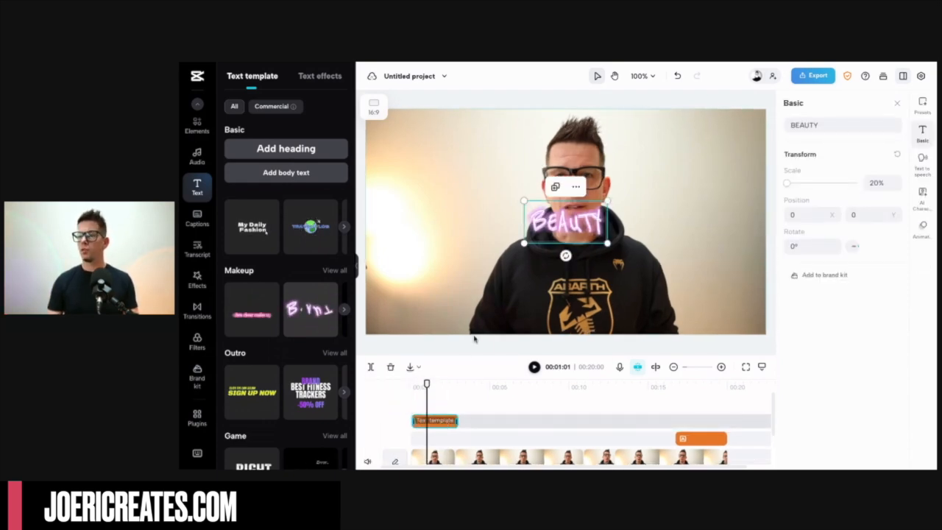
pyautogui.click(578, 215)
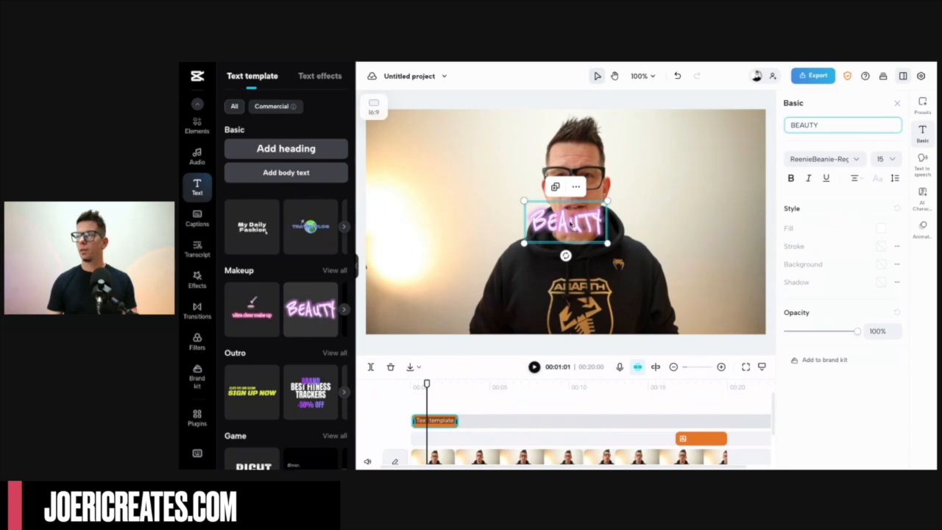
pyautogui.doubleClick(801, 123)
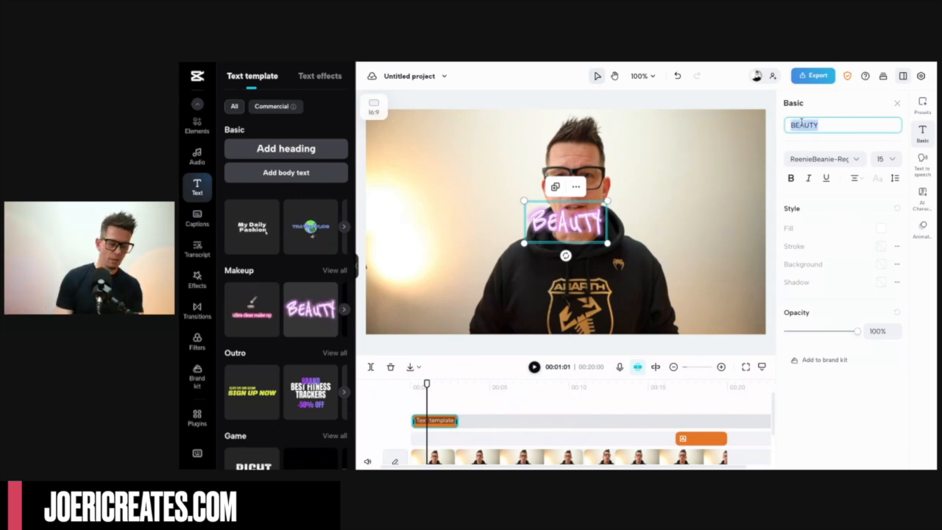
pyautogui.write('WARNING')
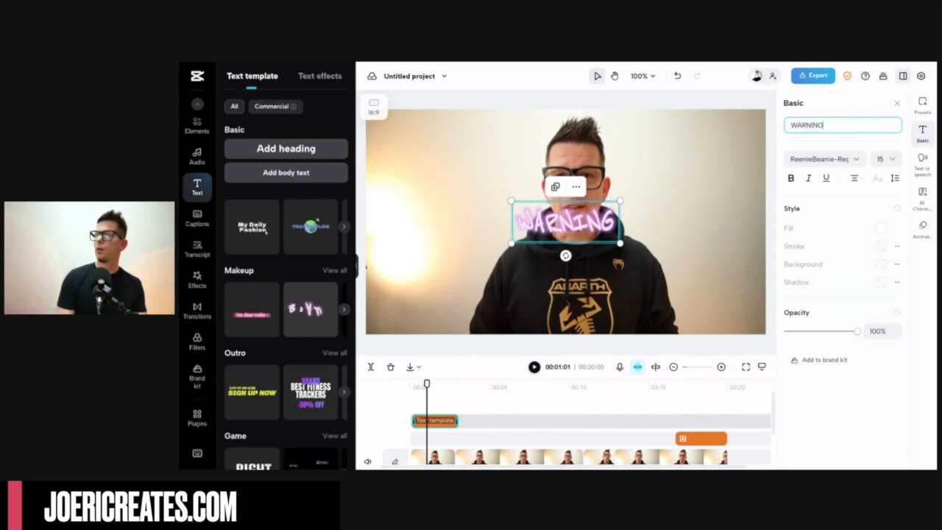
pyautogui.write('!')
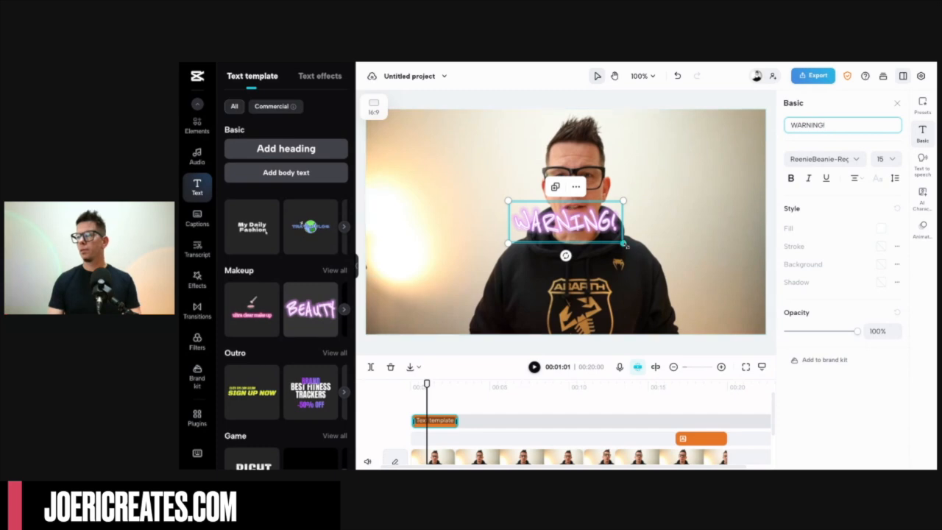
# Enlarge the "WARNING!" template to about 52% and centre it in the lower part of the video frame at about Y -174
pyautogui.moveTo(623, 243); pyautogui.dragTo(744, 273)
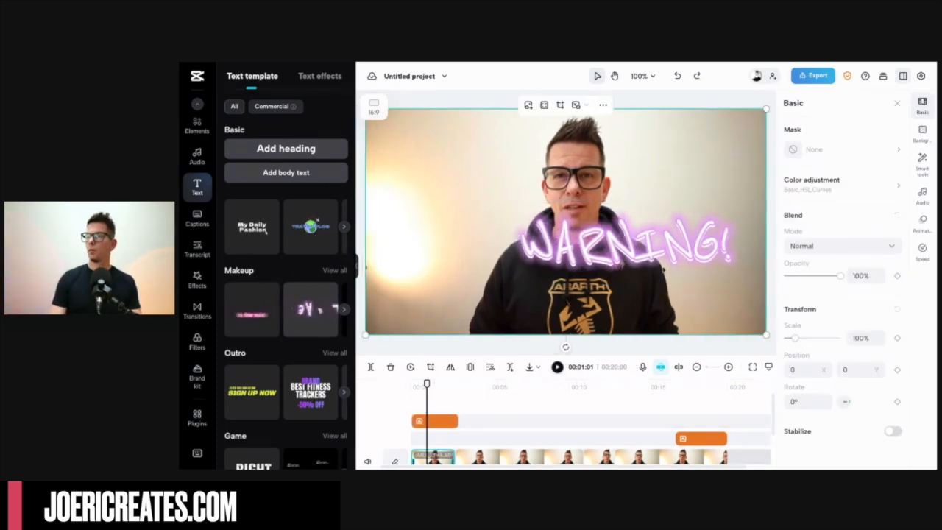
pyautogui.moveTo(685, 275); pyautogui.dragTo(600, 284)
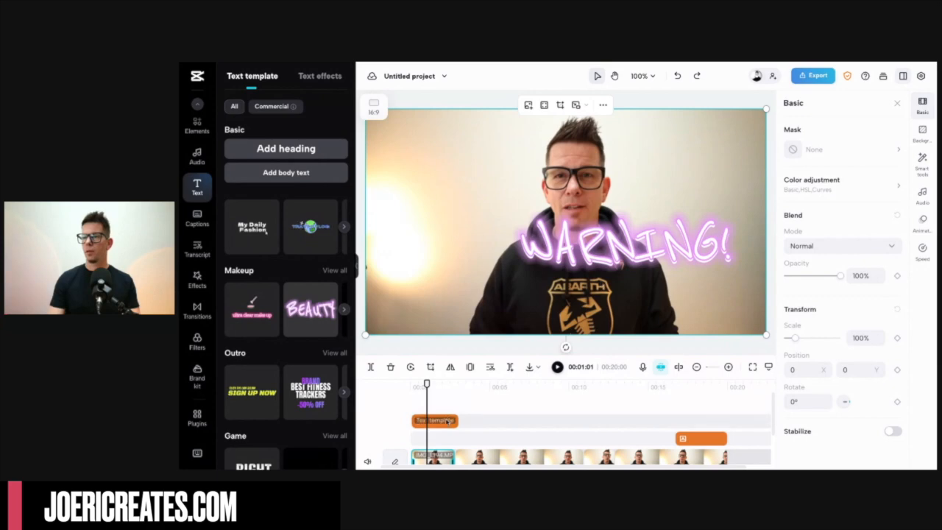
pyautogui.click(447, 421)
pyautogui.moveTo(596, 233); pyautogui.dragTo(561, 274)
pyautogui.moveTo(683, 237); pyautogui.dragTo(741, 213)
pyautogui.moveTo(607, 287); pyautogui.dragTo(576, 293)
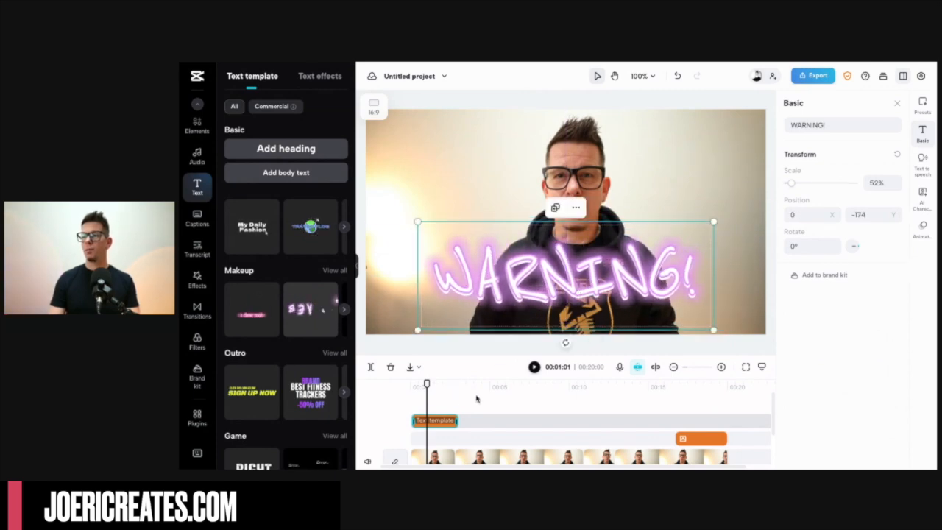
# Trim the beginning of the "WARNING!" template so it starts at about 00:00:07, and play that part
pyautogui.scroll(-2, 409, 412)
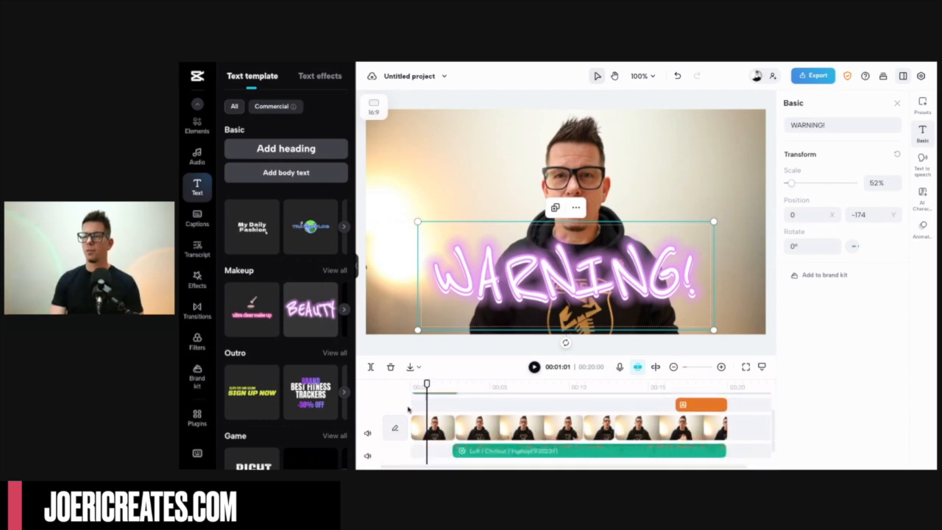
pyautogui.scroll(2, 411, 416)
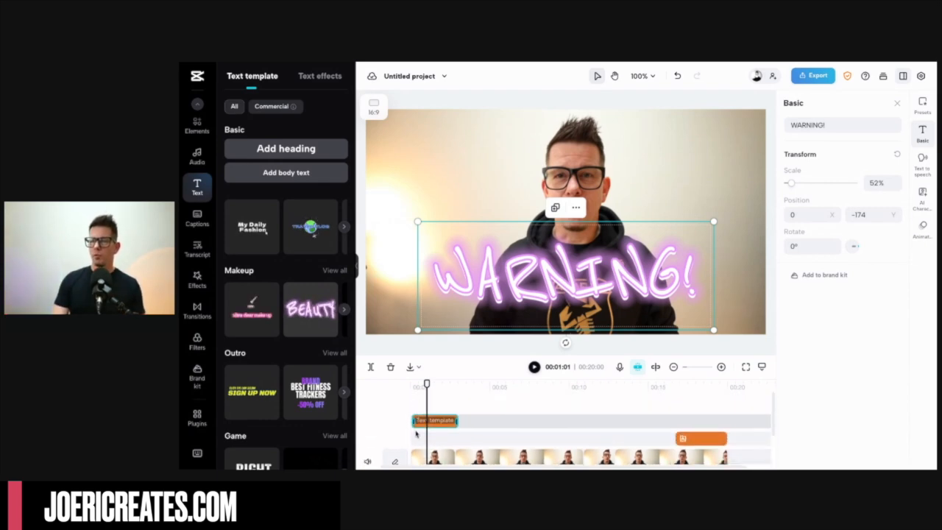
pyautogui.click(416, 432)
pyautogui.click(416, 422)
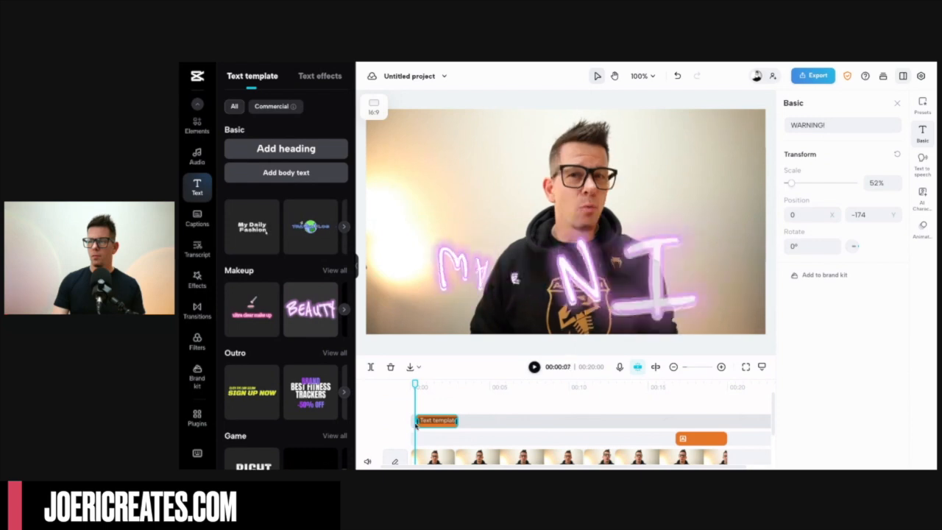
pyautogui.press('space')
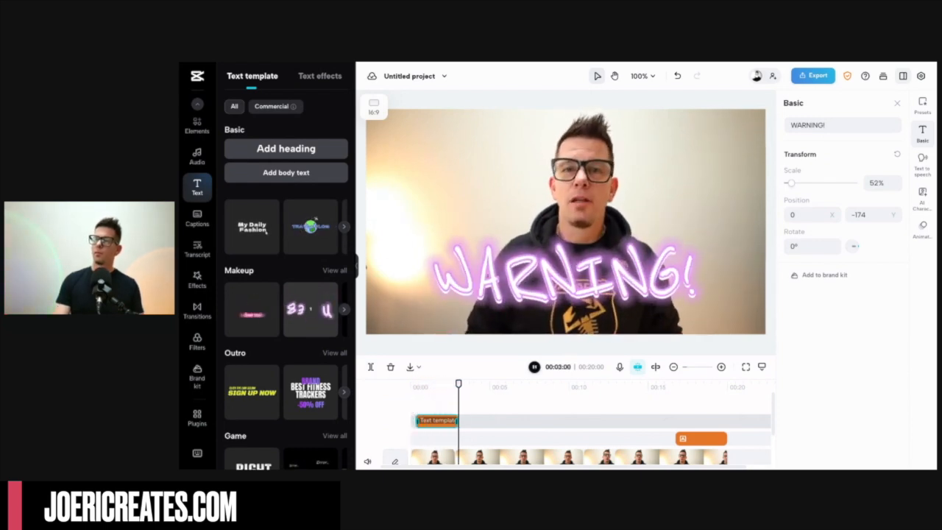
# Shorten the "WARNING!" template so it ends at the first cut in the footage
pyautogui.click(451, 409)
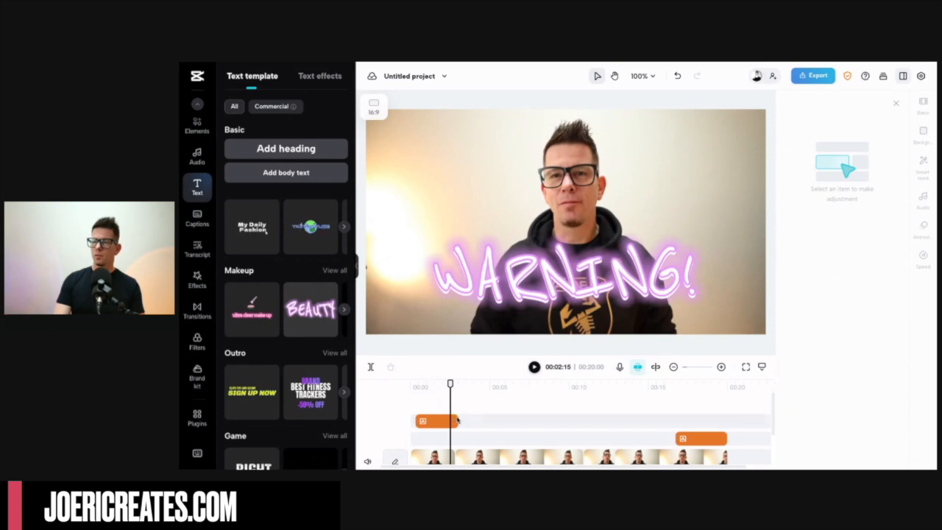
pyautogui.click(455, 420)
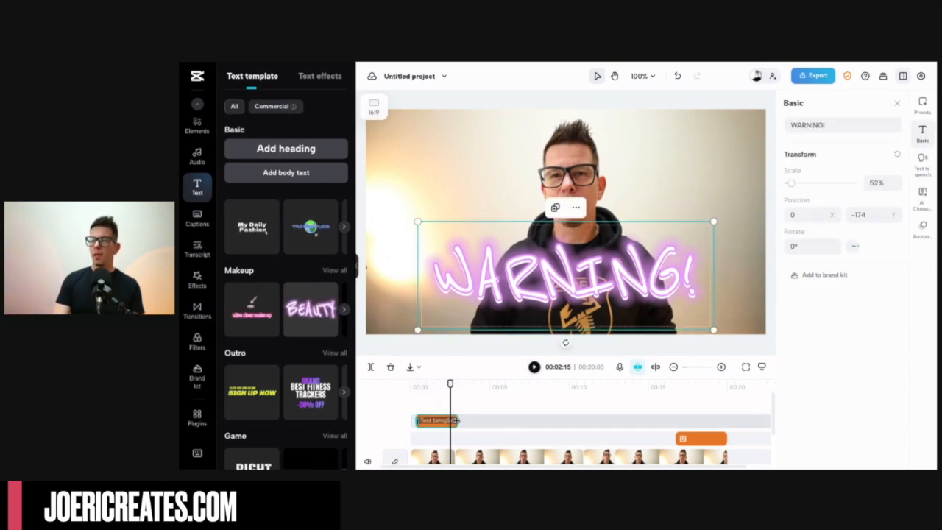
pyautogui.moveTo(456, 420); pyautogui.dragTo(456, 424)
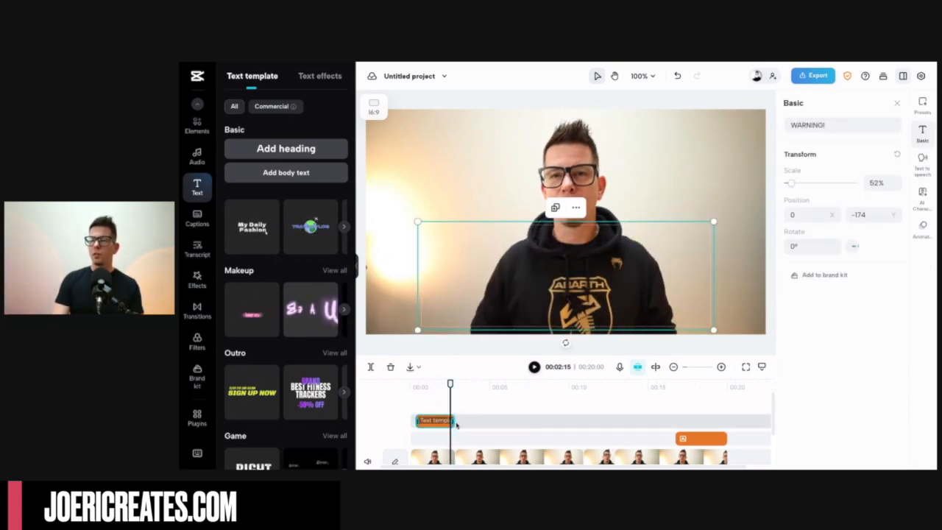
pyautogui.scroll(-1, 457, 425)
pyautogui.click(457, 424)
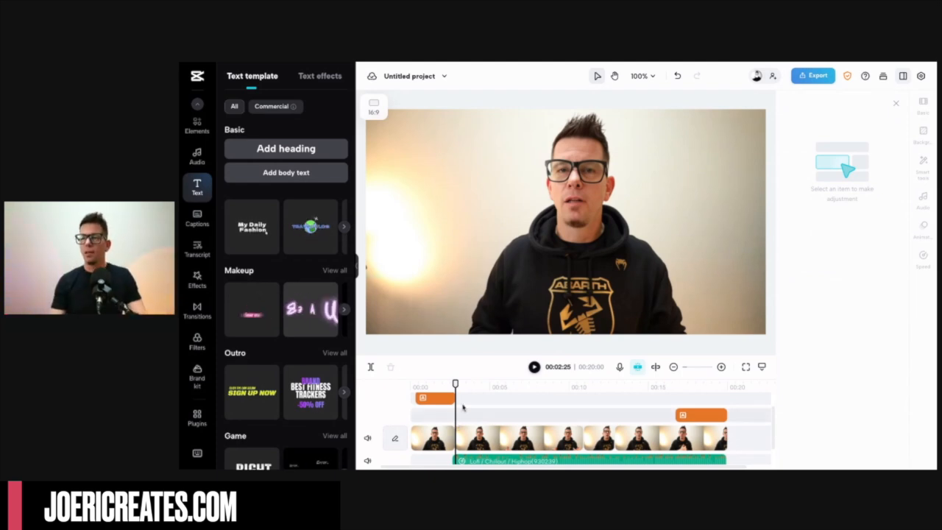
# Play the opening with the "WARNING!" text from the start and return the playhead to 00:00:00
pyautogui.click(413, 387)
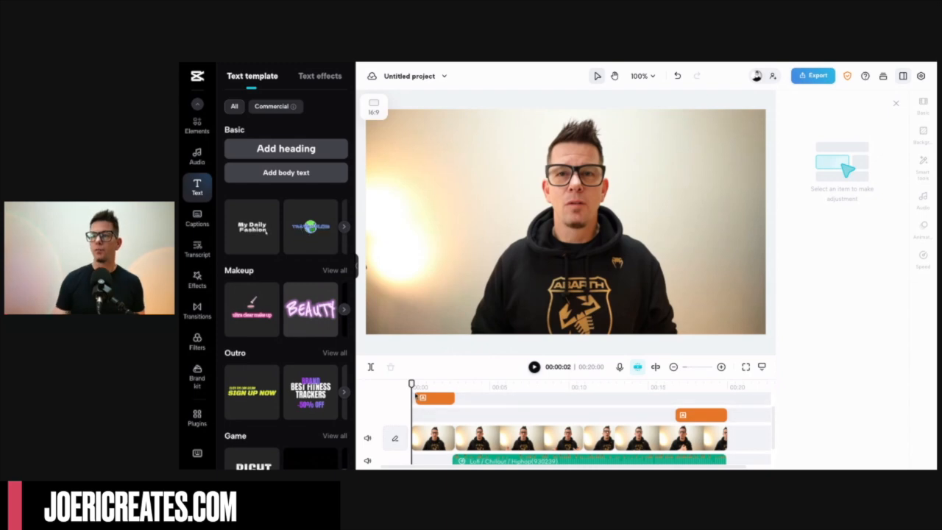
pyautogui.moveTo(413, 385); pyautogui.dragTo(412, 385)
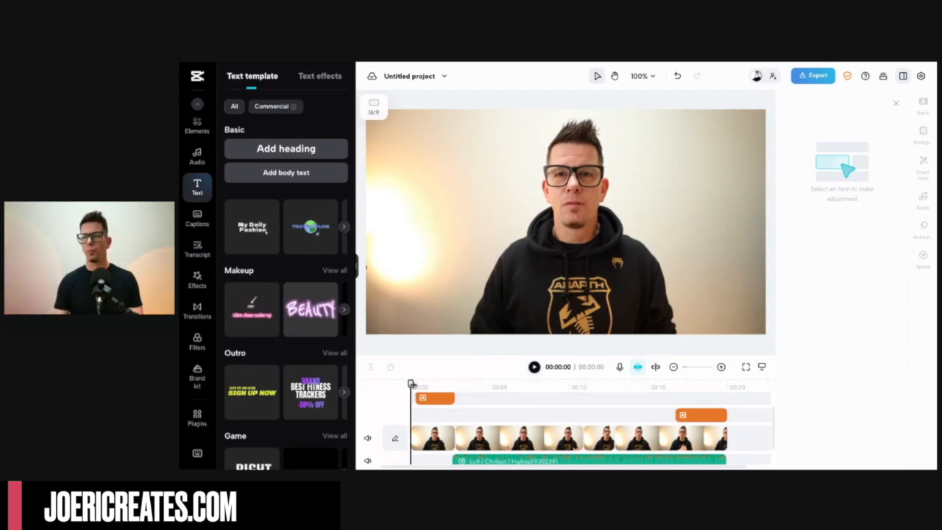
pyautogui.press('space')
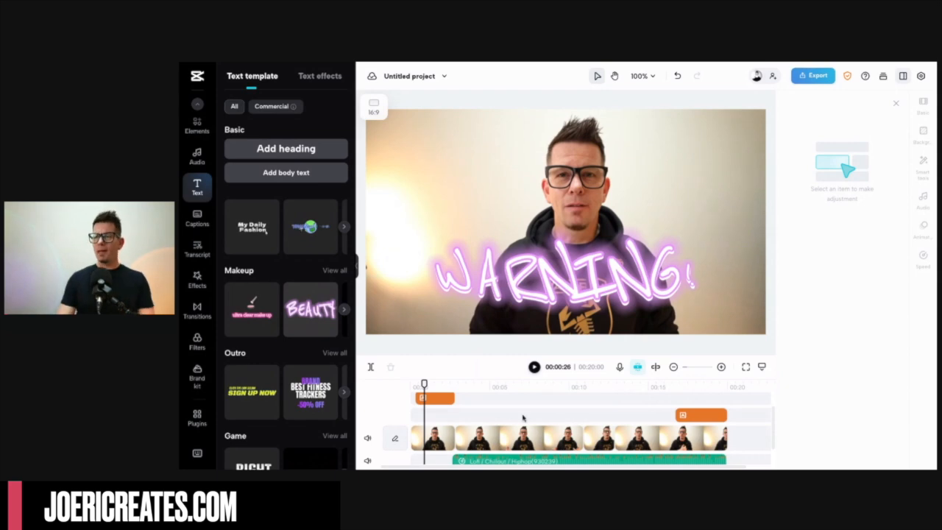
pyautogui.moveTo(424, 383); pyautogui.dragTo(398, 380)
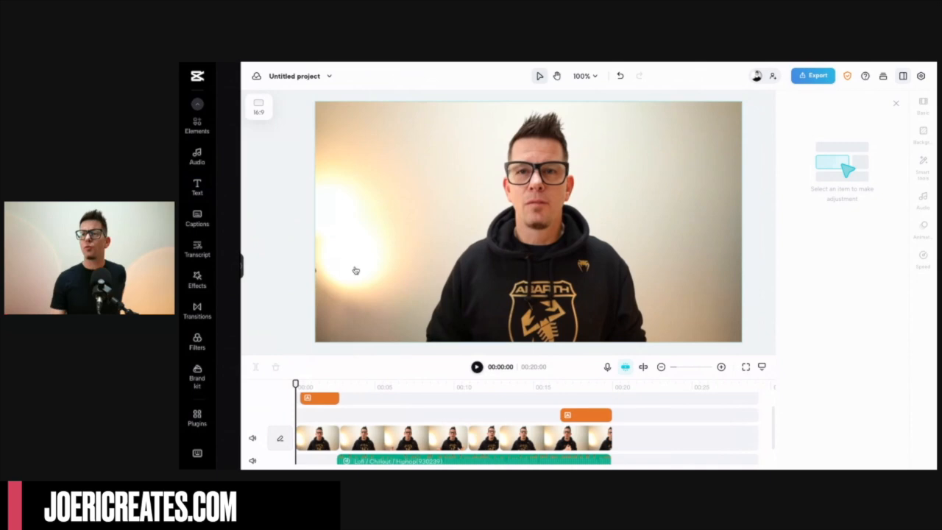
pyautogui.click(354, 269)
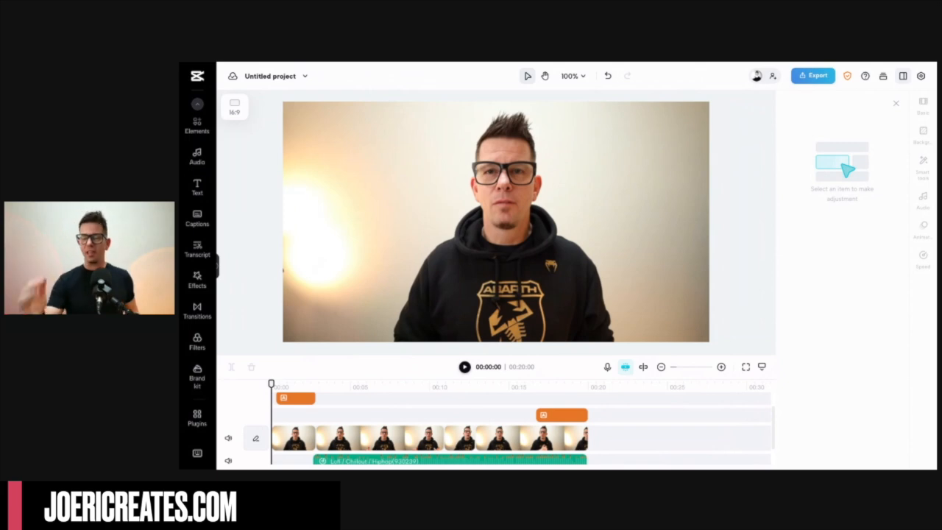
pyautogui.click(214, 270)
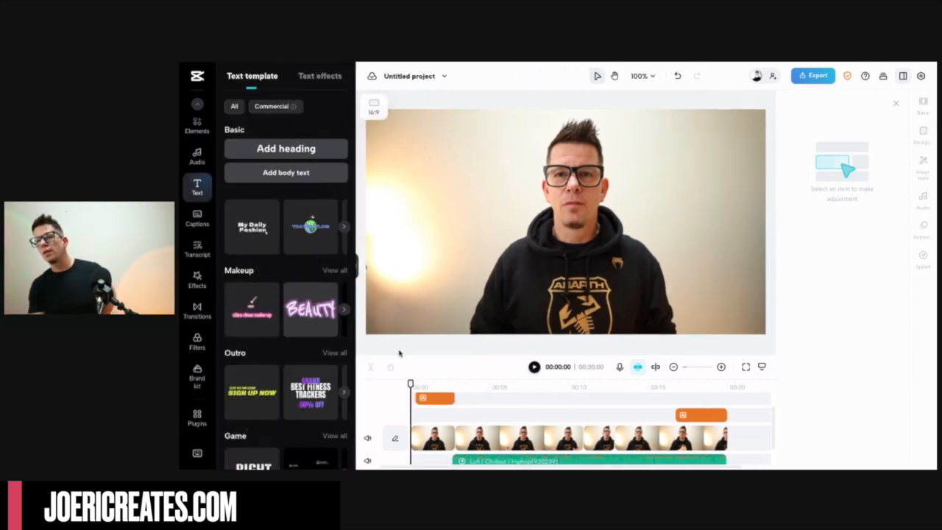
# Try a White Flash transition at the cut near 13 seconds, and undo it
pyautogui.click(198, 311)
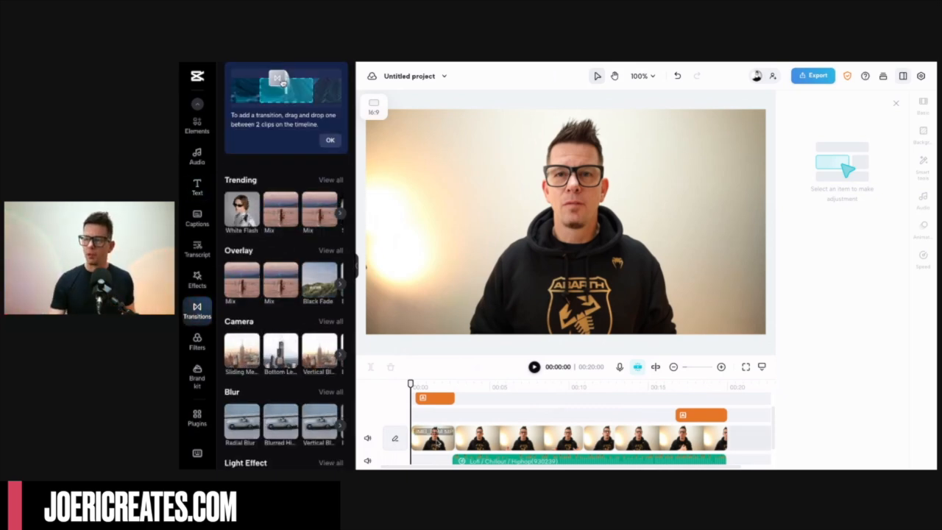
pyautogui.scroll(-1, 437, 435)
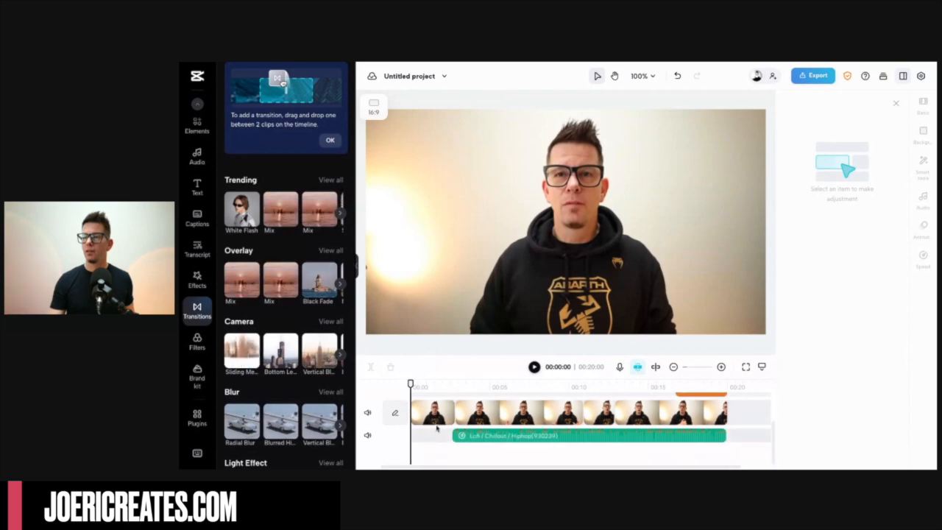
pyautogui.click(438, 420)
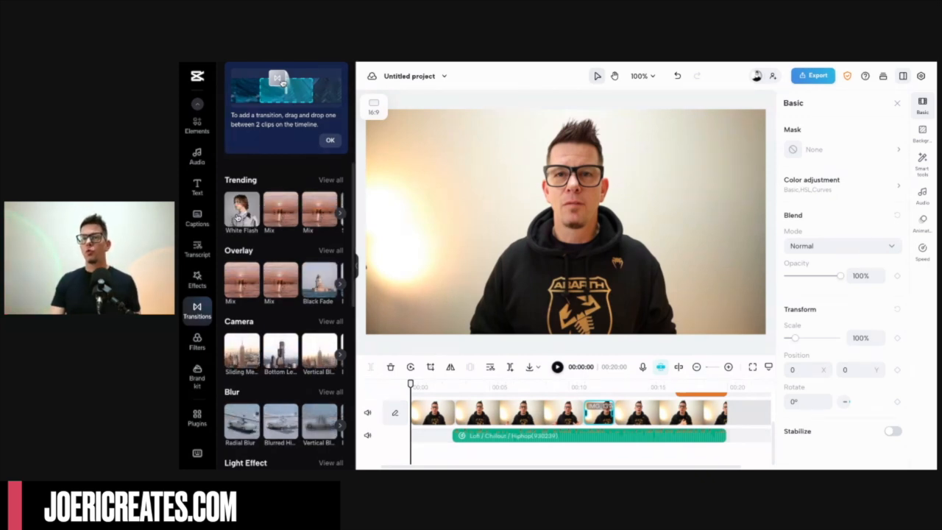
pyautogui.moveTo(243, 211); pyautogui.dragTo(613, 412)
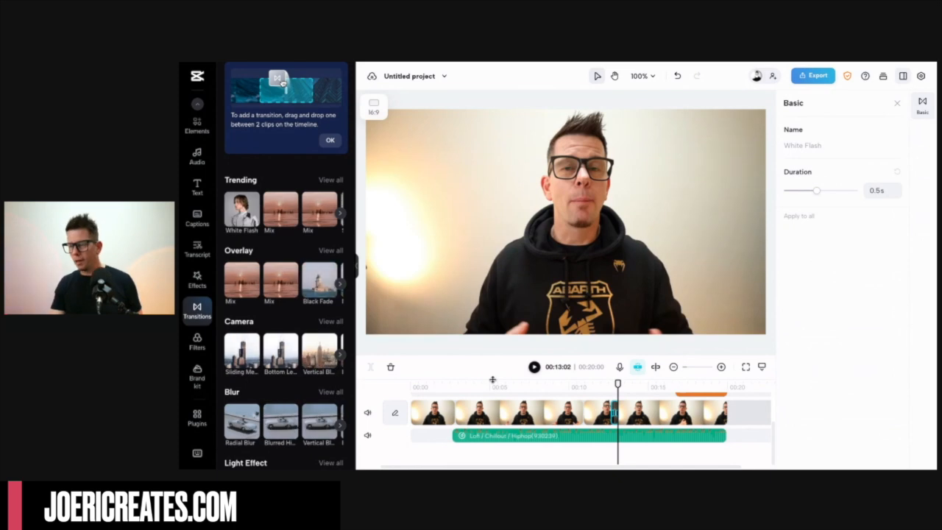
pyautogui.hotkey('ctrl', 'z')
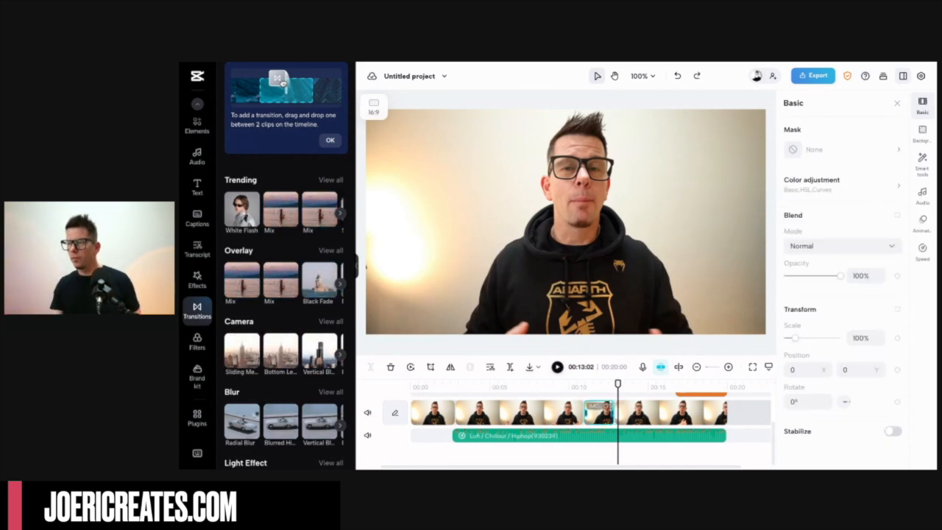
# Add the trending Mix transition between the first two clips and play across the cut
pyautogui.click(412, 397)
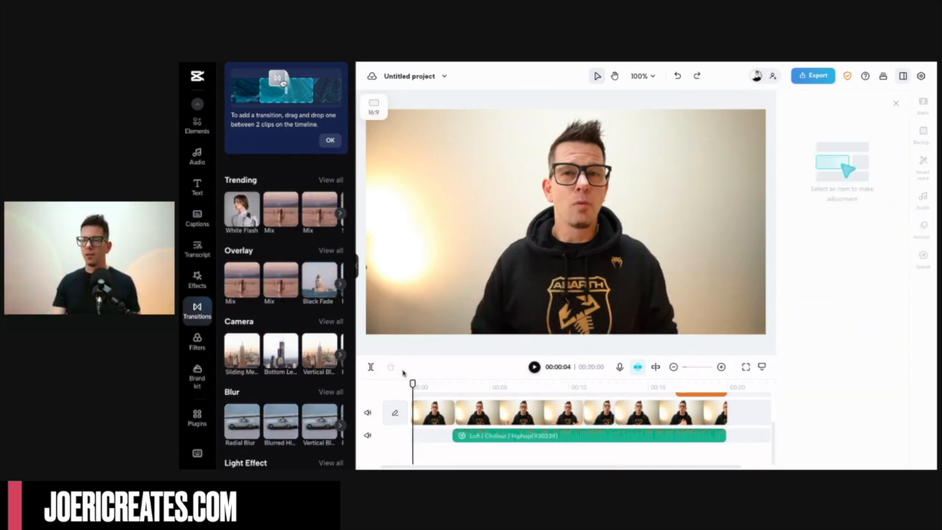
pyautogui.moveTo(413, 384); pyautogui.dragTo(408, 385)
pyautogui.scroll(1, 425, 431)
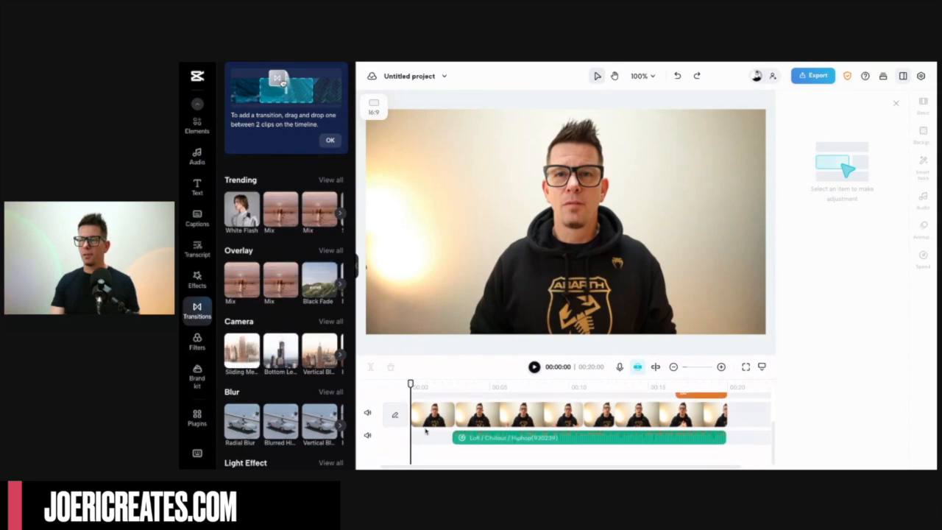
pyautogui.scroll(2, 425, 431)
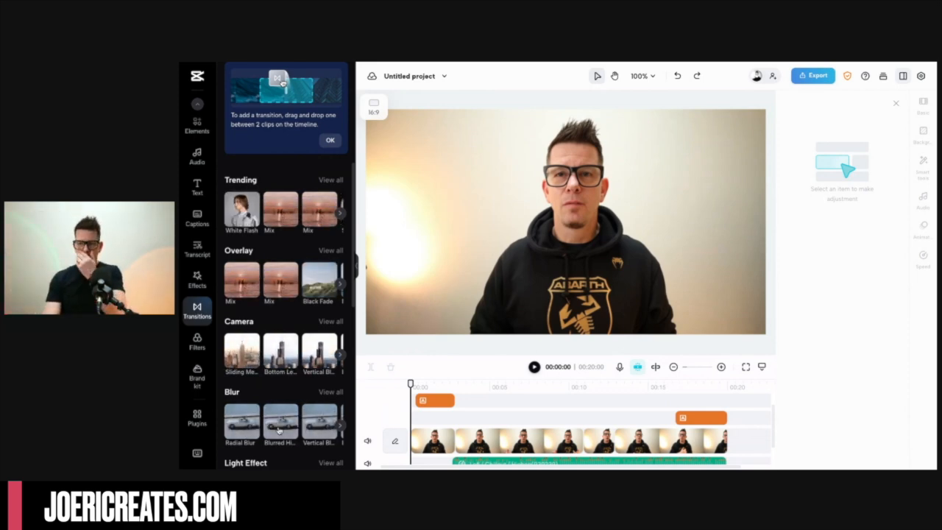
pyautogui.scroll(-3, 279, 430)
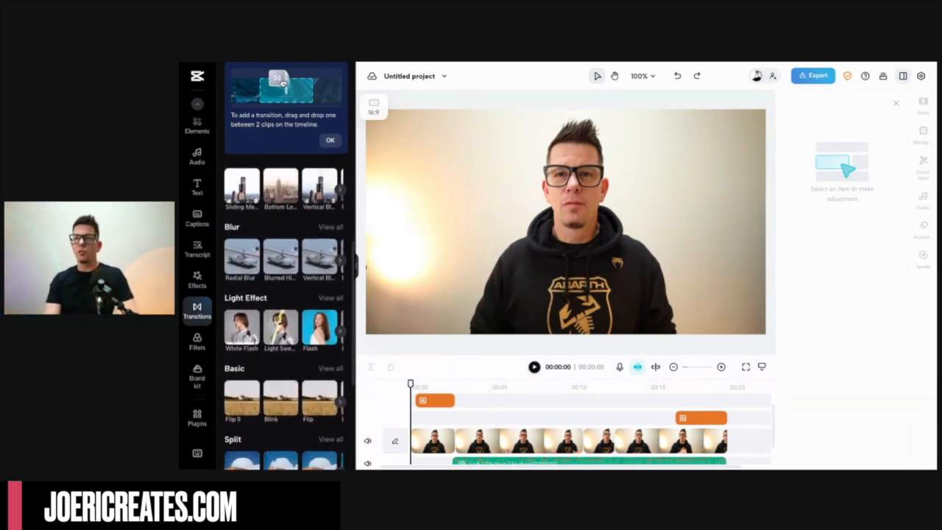
pyautogui.scroll(3, 292, 346)
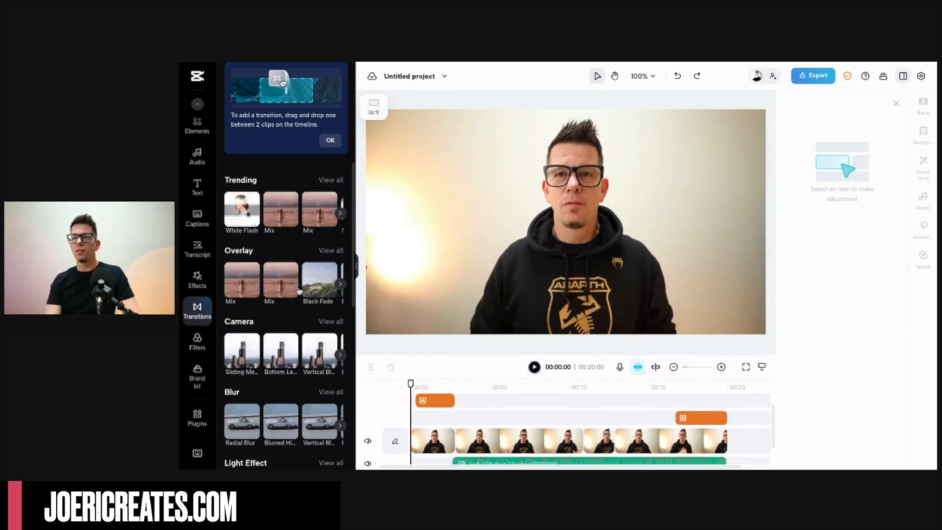
pyautogui.moveTo(284, 212); pyautogui.dragTo(455, 446)
pyautogui.click(440, 430)
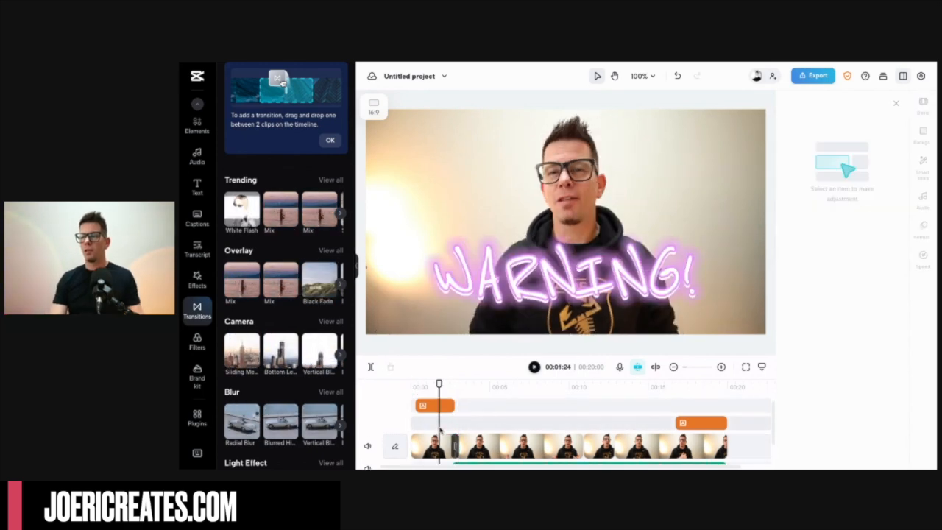
pyautogui.press('space')
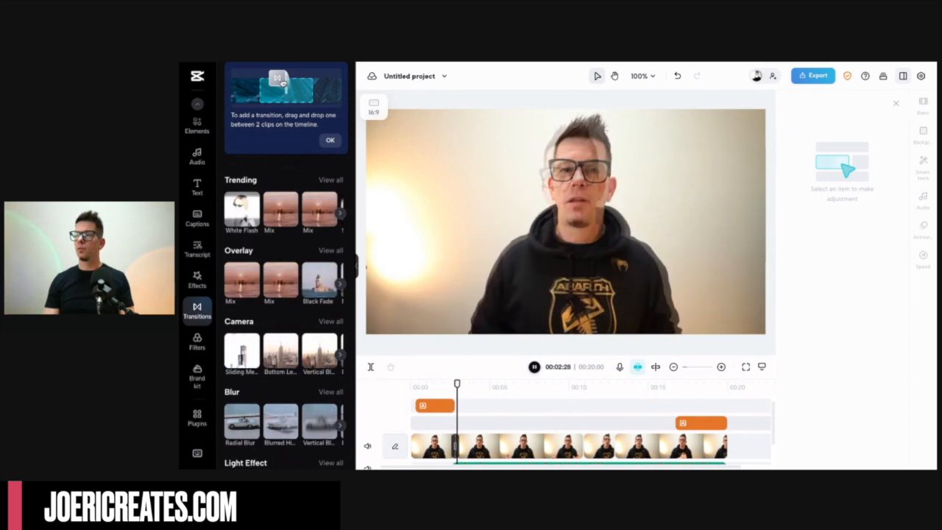
# Replay the cut between the first two clips to check the Mix transition
pyautogui.press('space')
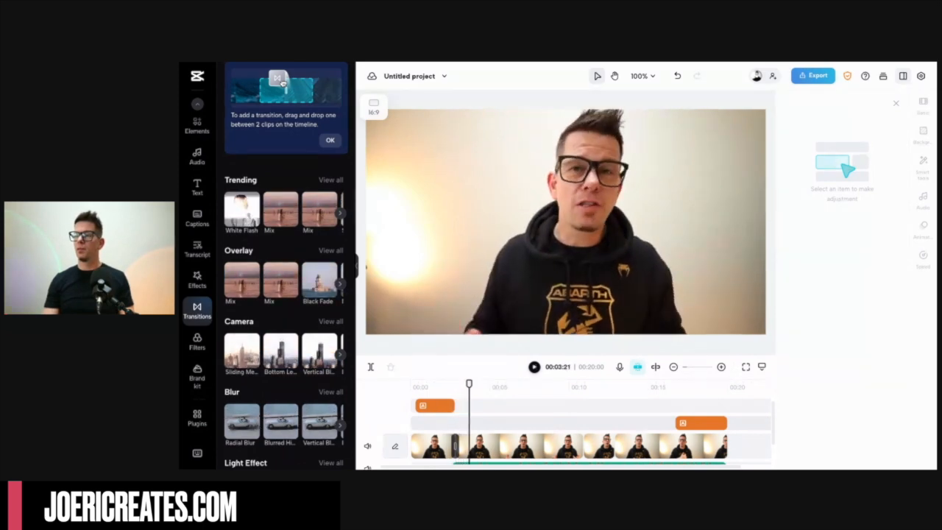
pyautogui.click(449, 429)
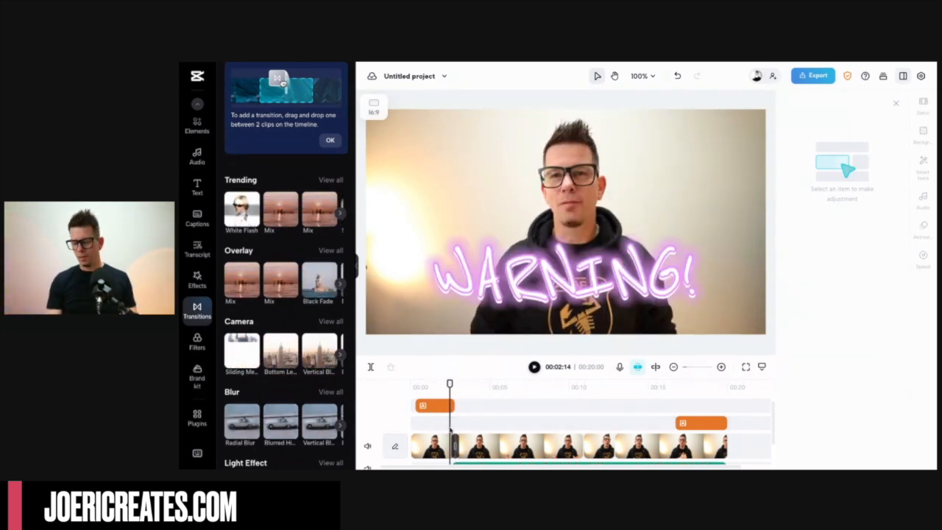
pyautogui.scroll(-2, 486, 396)
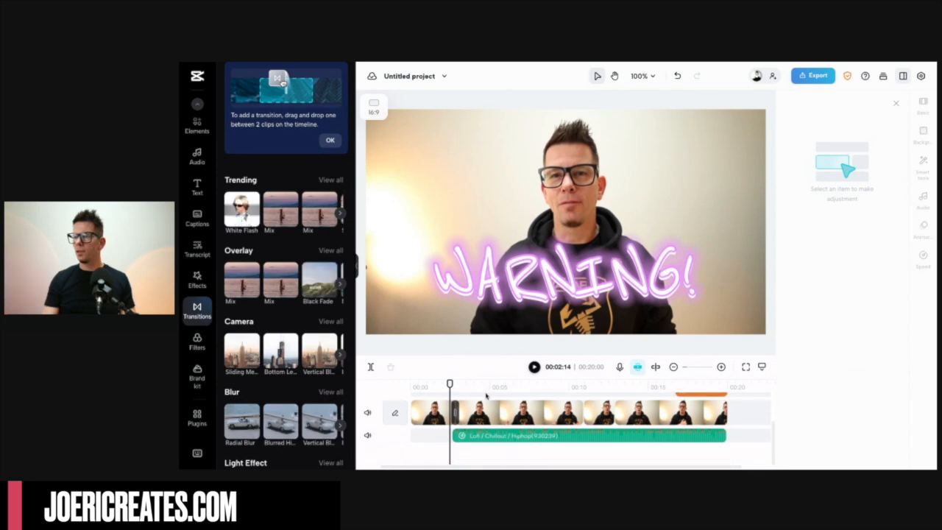
pyautogui.press('space')
pyautogui.press('space')
pyautogui.scroll(2, 486, 396)
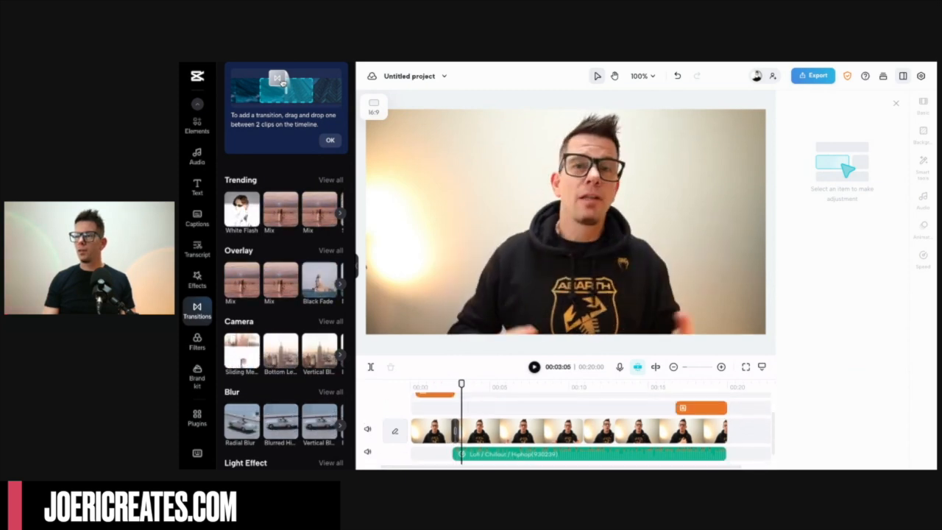
# Replace the Mix transition between the first two clips with the "Bottom Le..." Camera transition and play across the cut
pyautogui.click(456, 444)
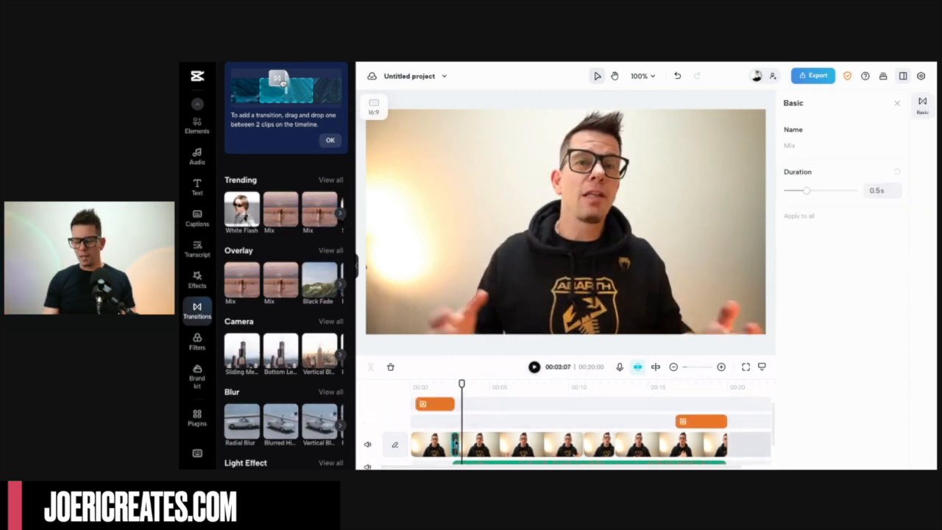
pyautogui.press('Delete')
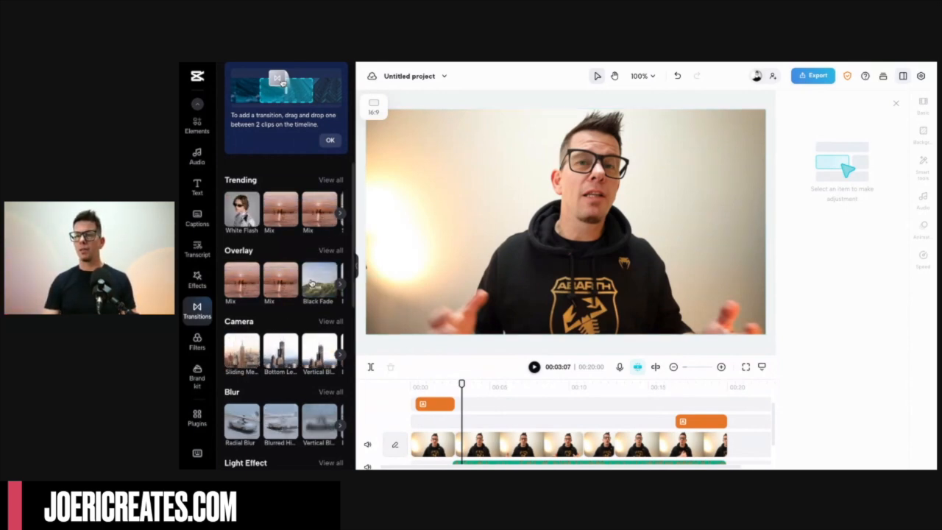
pyautogui.scroll(-2, 312, 279)
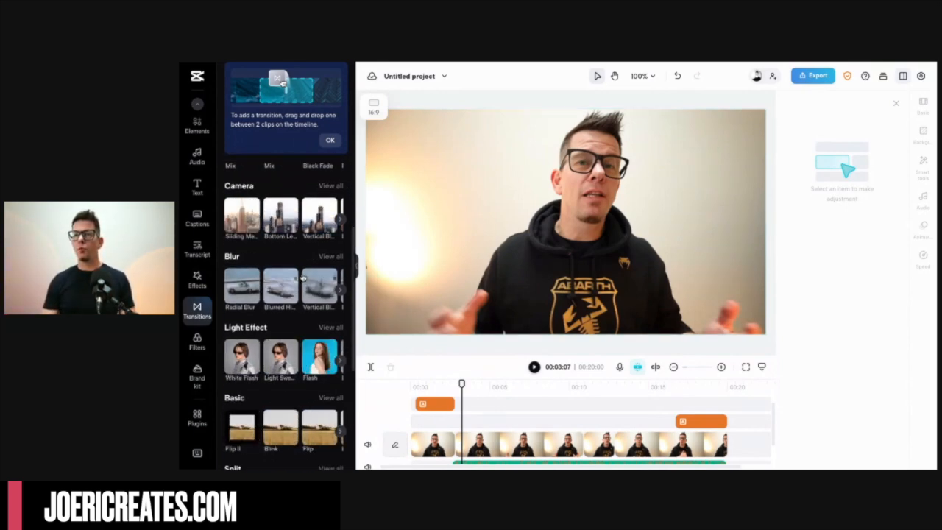
pyautogui.moveTo(280, 217); pyautogui.dragTo(452, 441)
pyautogui.click(442, 426)
pyautogui.press('space')
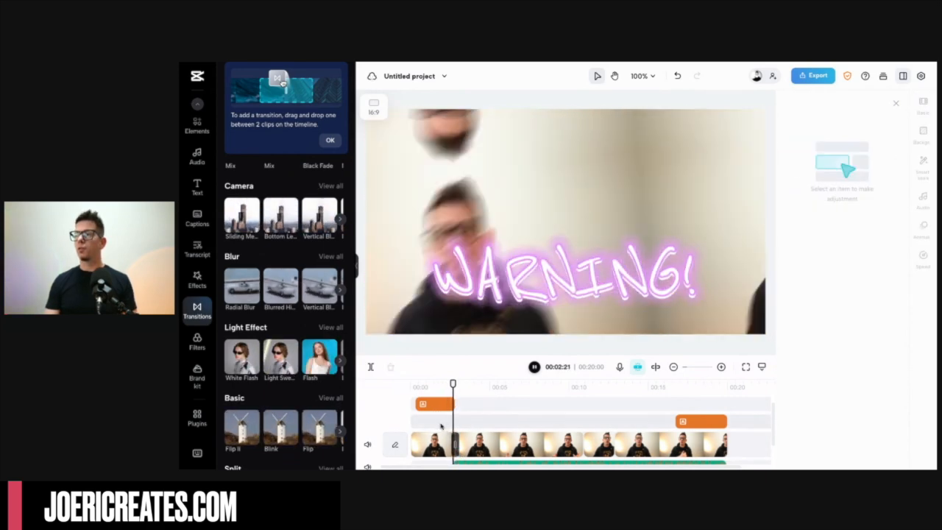
pyautogui.press('space')
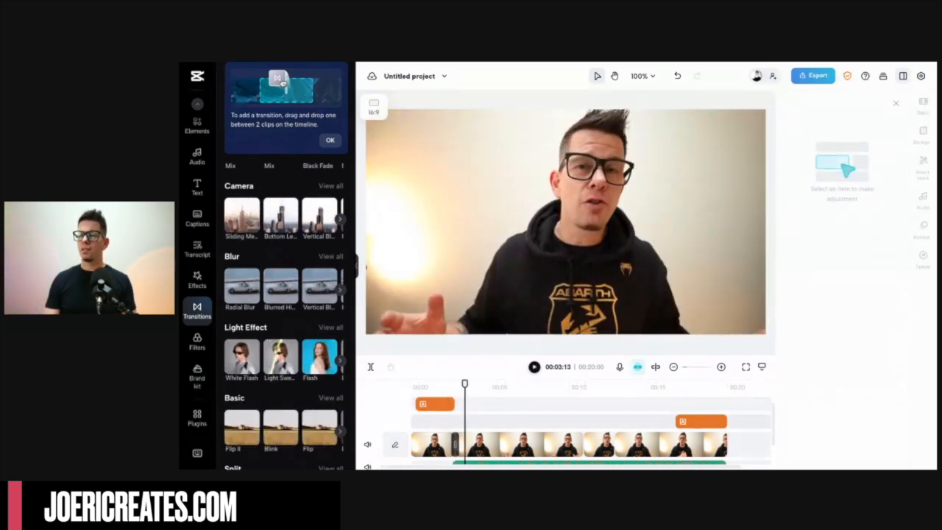
# Play the video from 00:00:00 through the first transition to nearly eight seconds
pyautogui.click(411, 421)
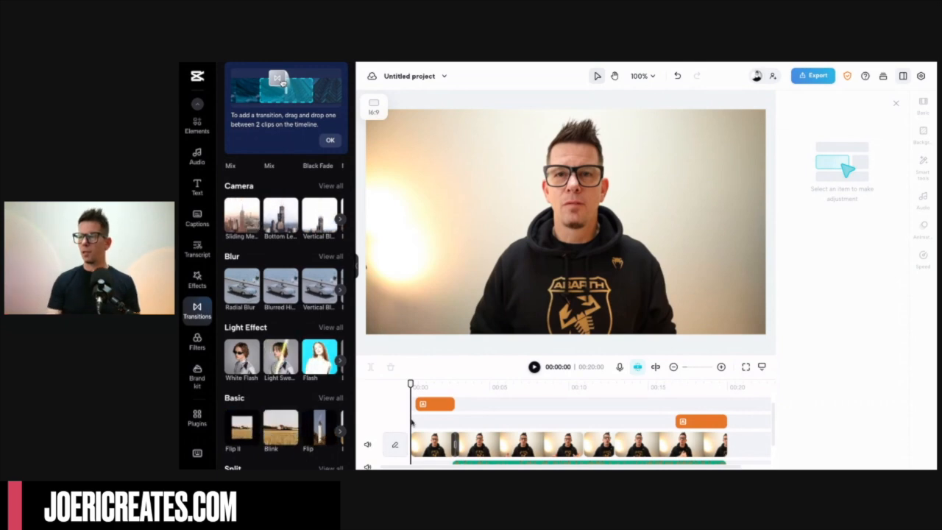
pyautogui.press('space')
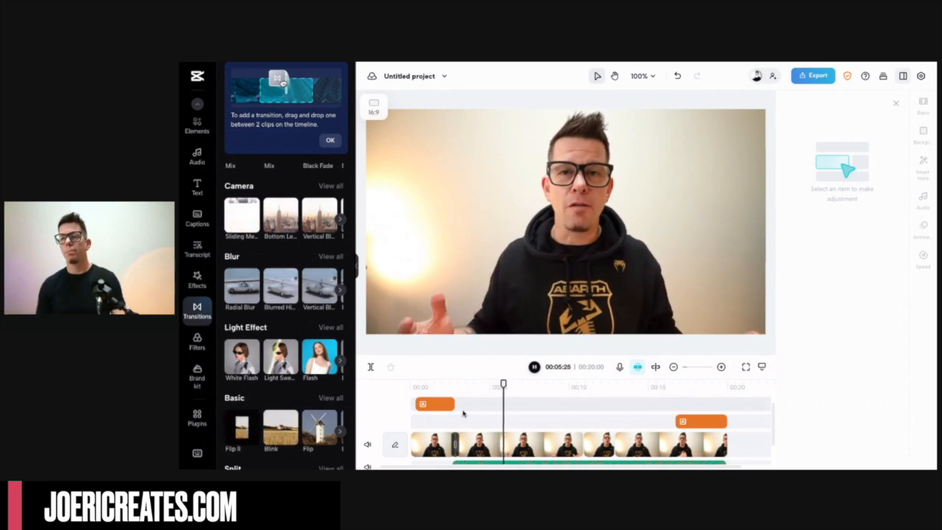
pyautogui.press('space')
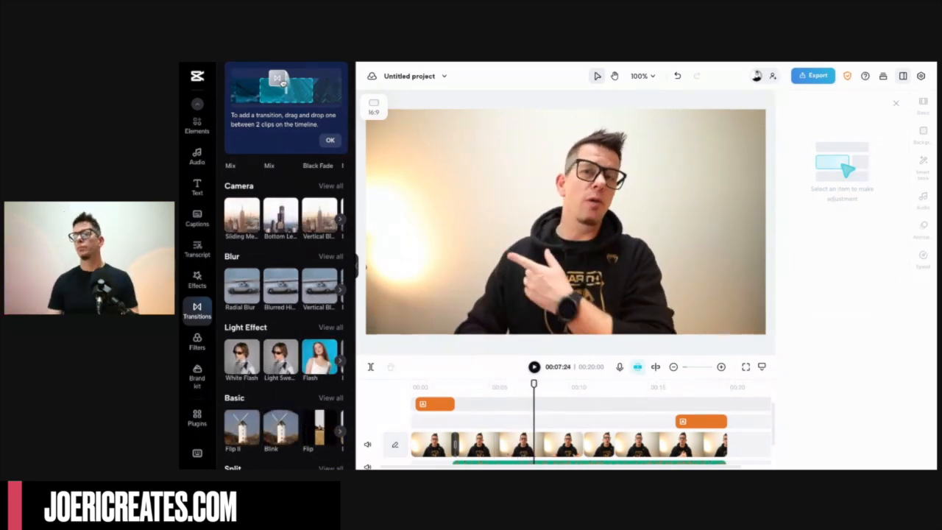
# Try a Vertical Blur II transition at the cut near 11 seconds, play across it, and remove it
pyautogui.hscroll(1, 533, 423)
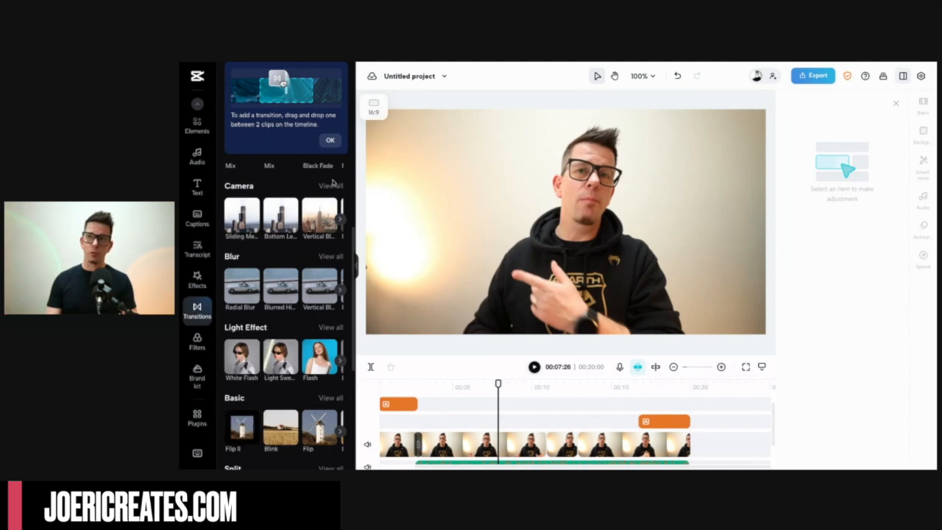
pyautogui.scroll(1, 292, 277)
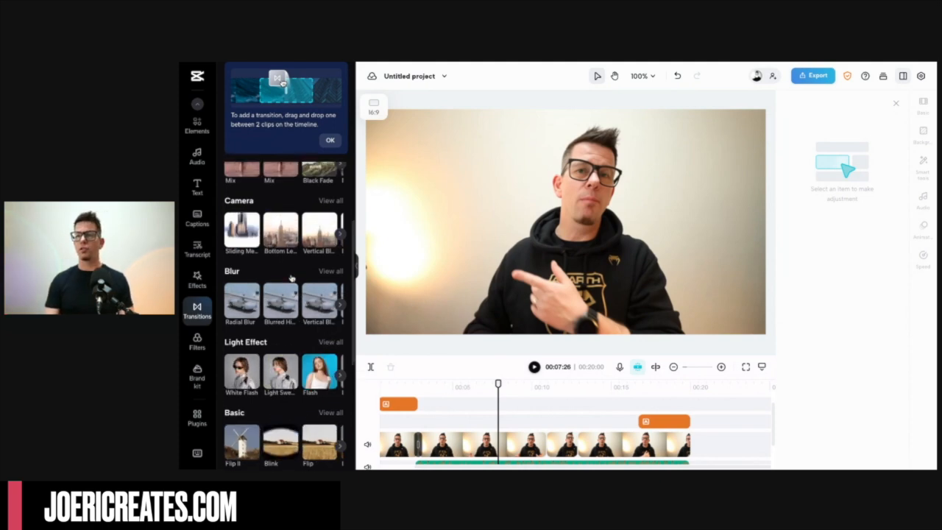
pyautogui.moveTo(360, 292); pyautogui.dragTo(547, 447)
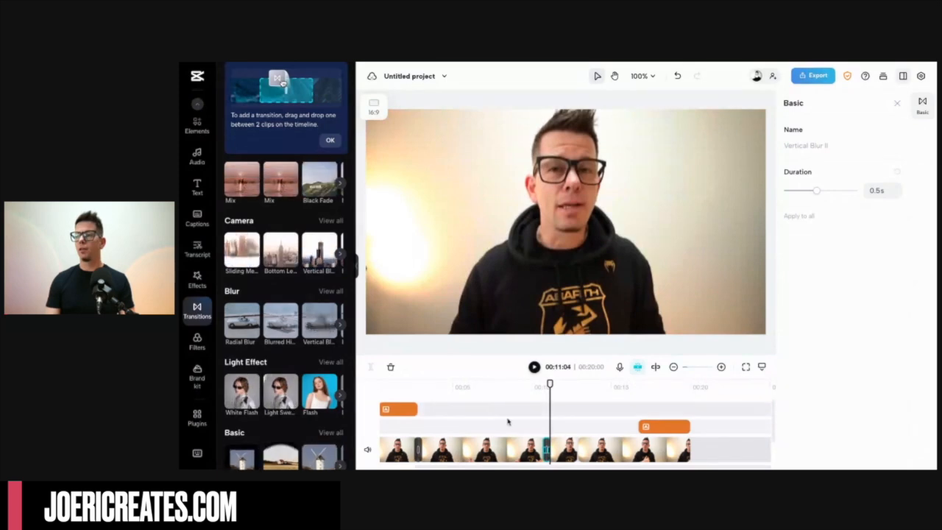
pyautogui.click(525, 428)
pyautogui.press('space')
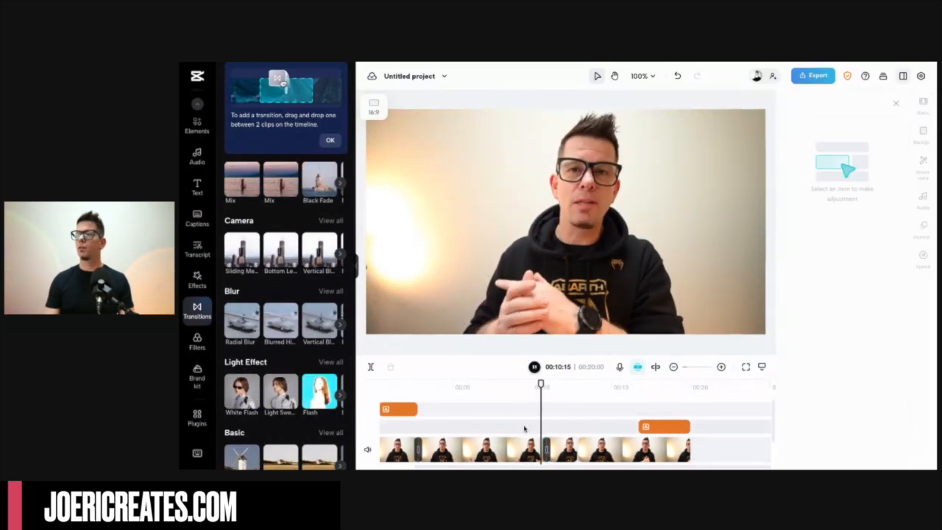
pyautogui.press('space')
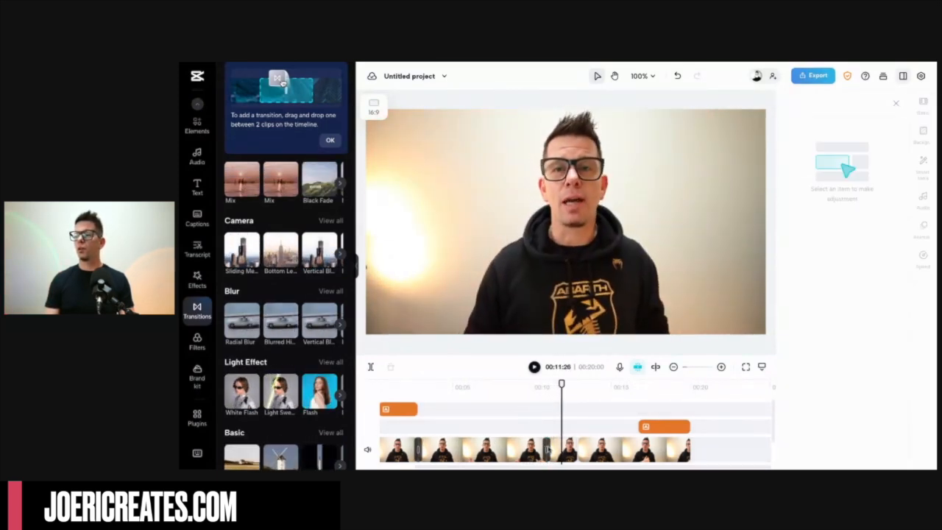
pyautogui.click(547, 450)
pyautogui.press('Delete')
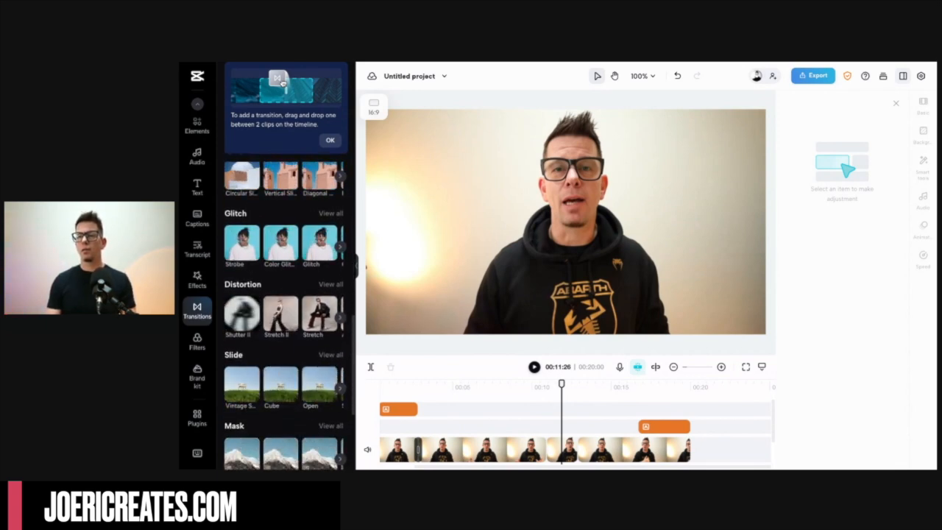
# Try the Cube transition from the Slide group at the cut near 11 seconds, play across it, and delete it
pyautogui.moveTo(418, 445); pyautogui.dragTo(549, 448)
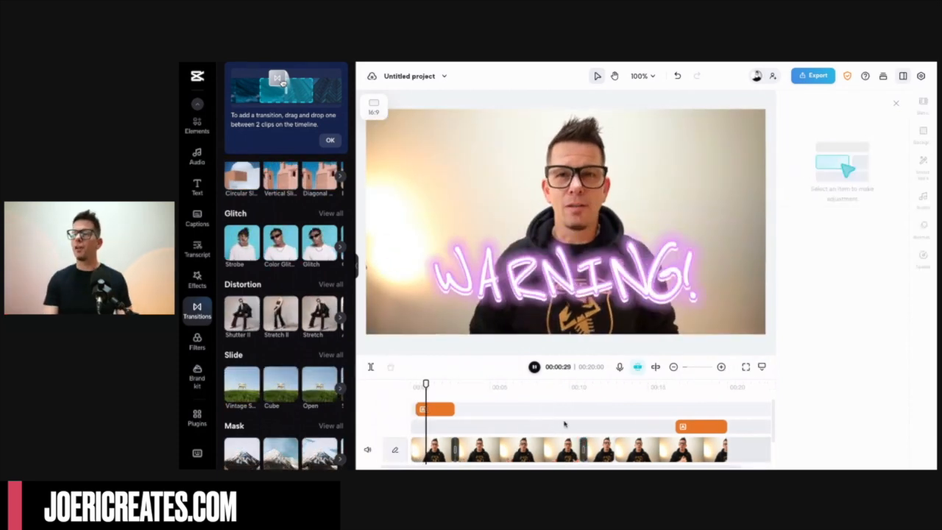
pyautogui.click(565, 427)
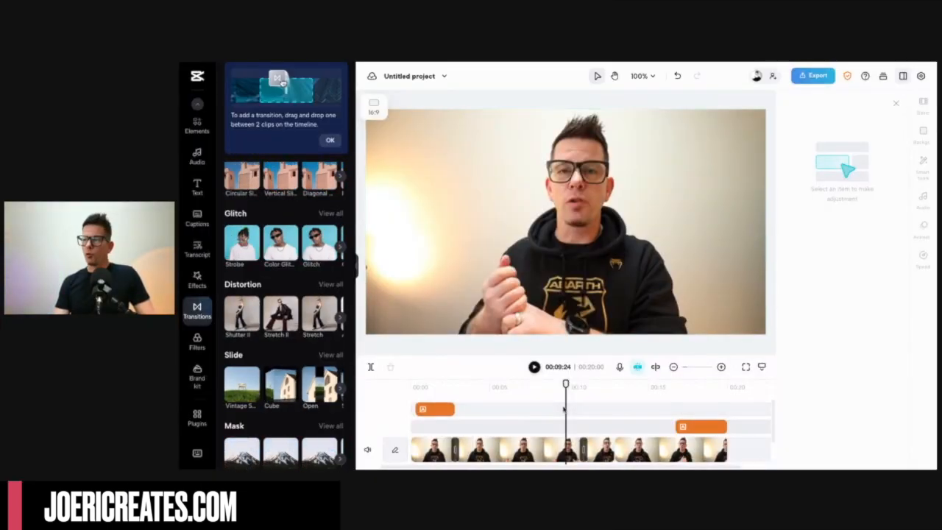
pyautogui.click(575, 427)
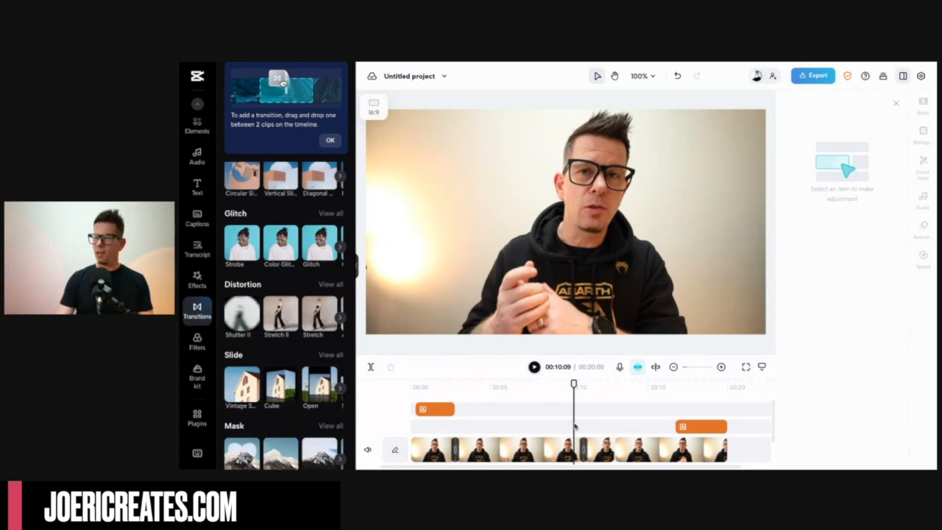
pyautogui.press('space')
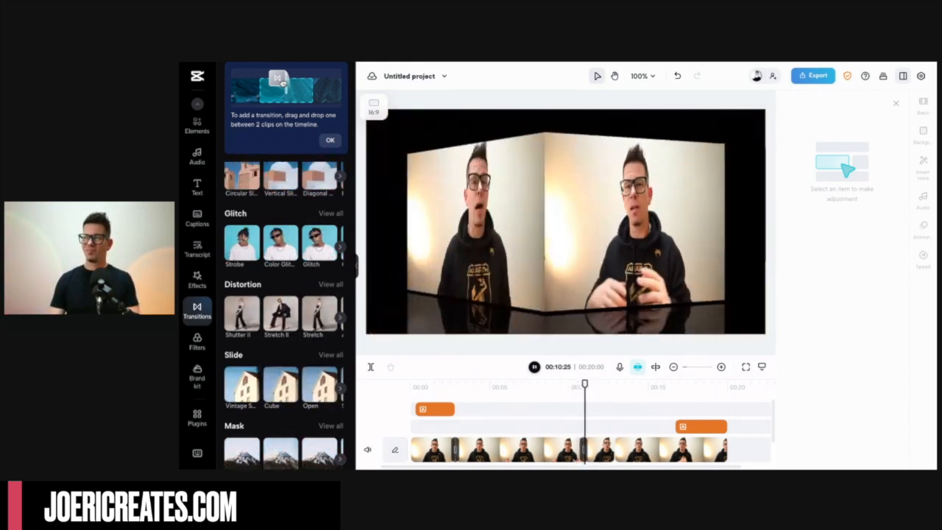
pyautogui.press('space')
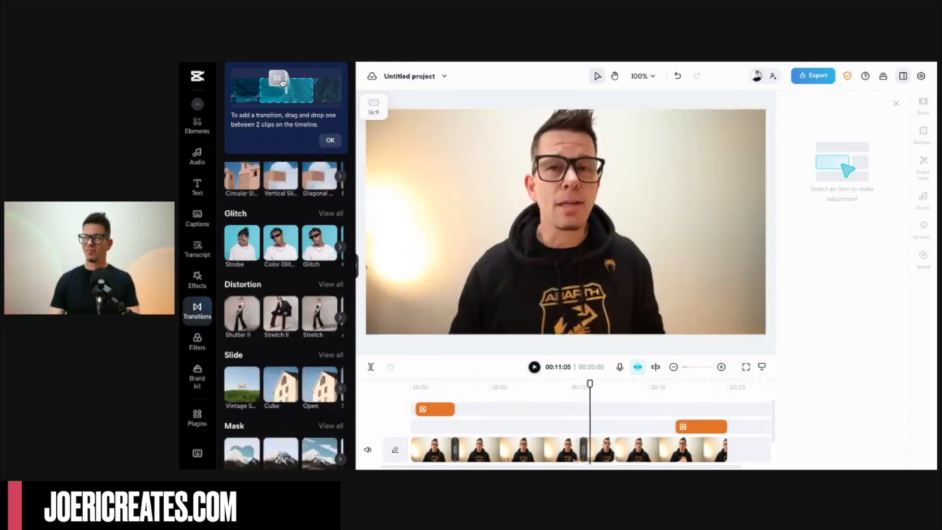
pyautogui.click(583, 449)
pyautogui.press('Delete')
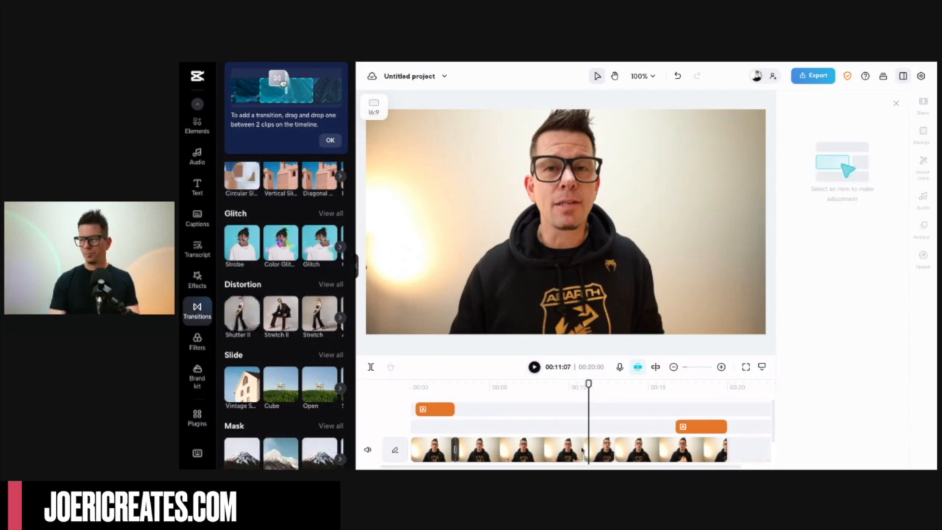
# Play the footage around the cut near 11 seconds without a transition, up to the cut near 13 seconds
pyautogui.click(564, 427)
pyautogui.press('space')
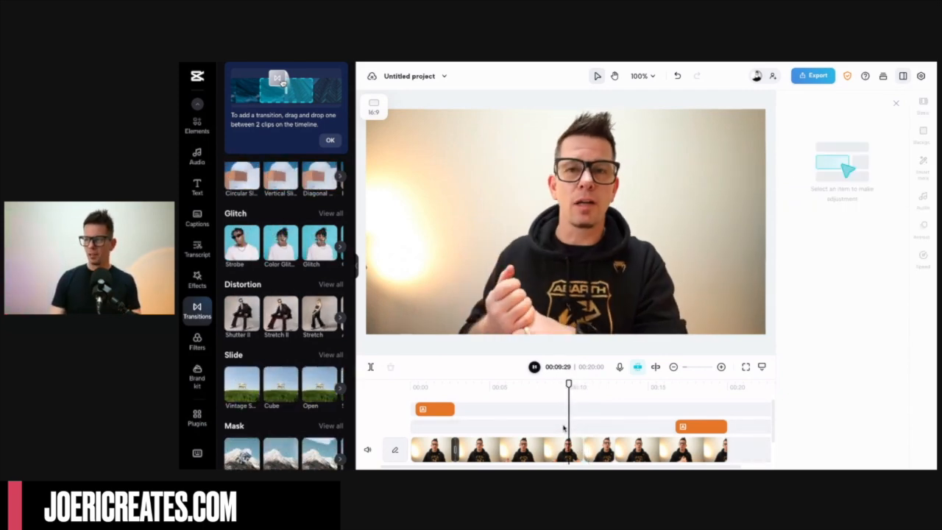
pyautogui.click(604, 434)
pyautogui.press('space')
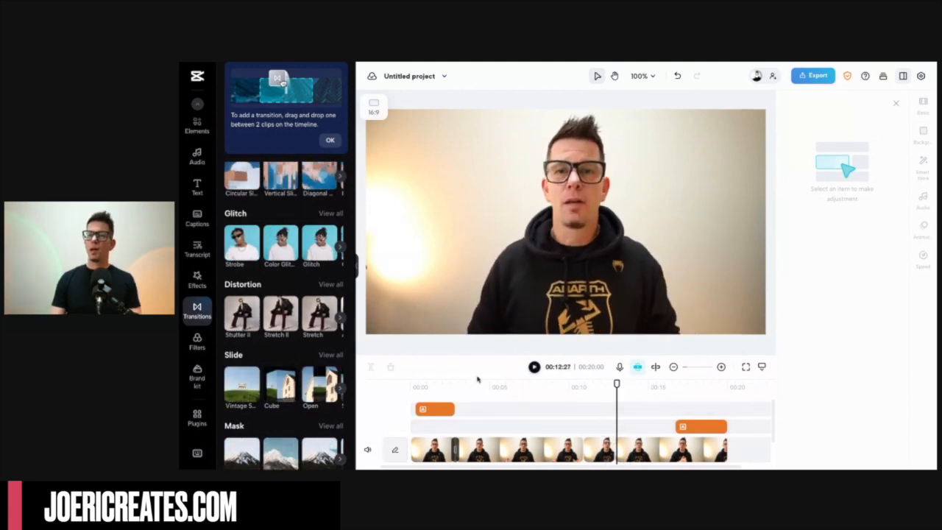
# Add the trending Blanch transition at the cut near 13 seconds and play across it
pyautogui.moveTo(616, 384); pyautogui.dragTo(614, 384)
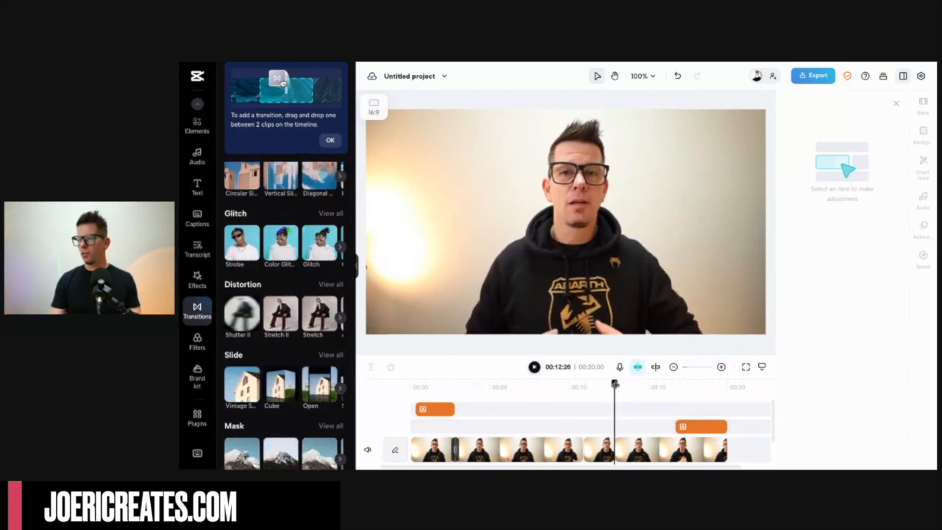
pyautogui.scroll(-2, 341, 413)
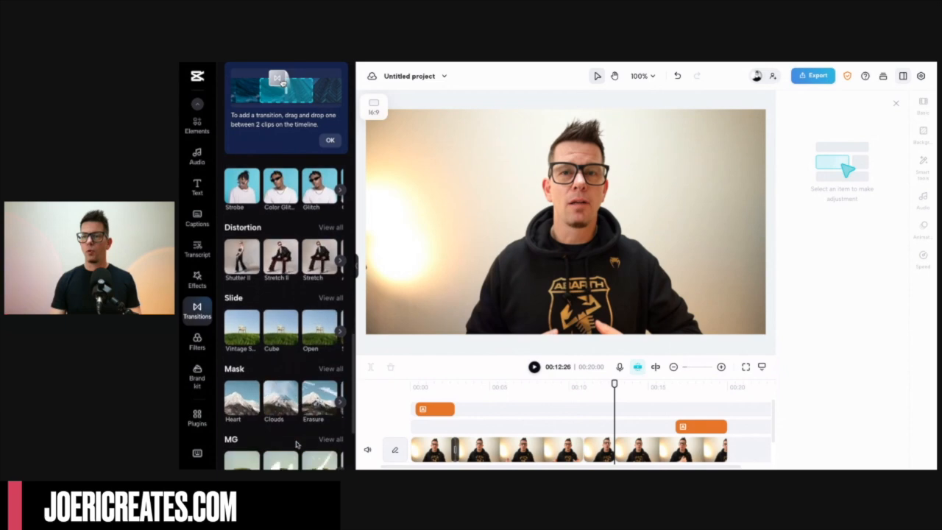
pyautogui.scroll(8, 296, 444)
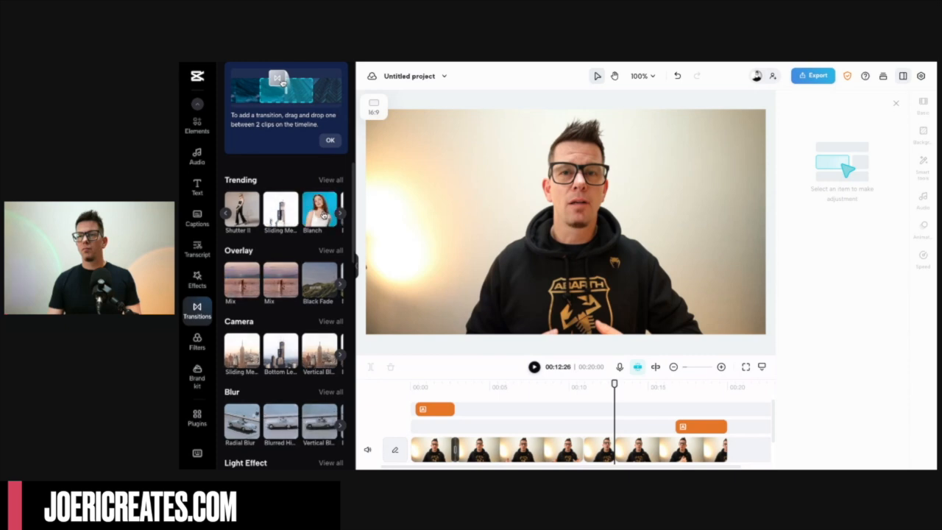
pyautogui.moveTo(328, 215); pyautogui.dragTo(616, 454)
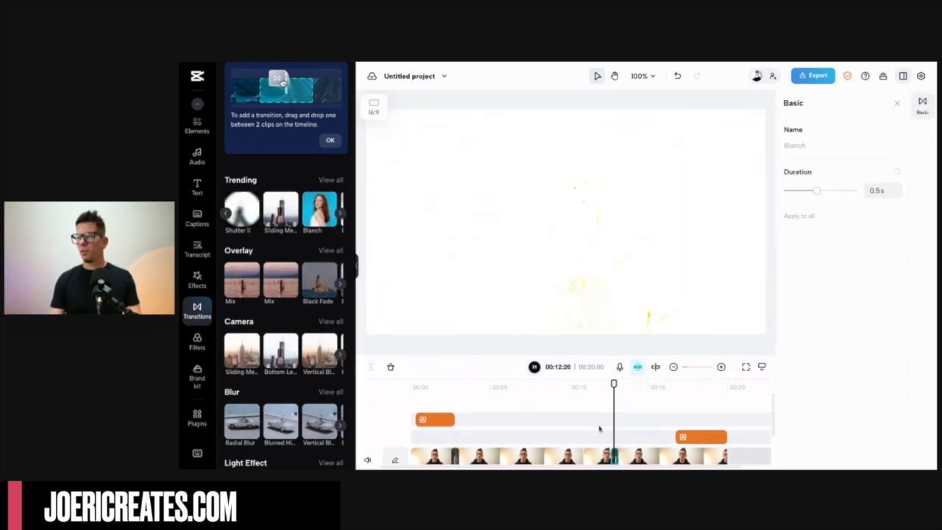
pyautogui.click(600, 428)
pyautogui.press('space')
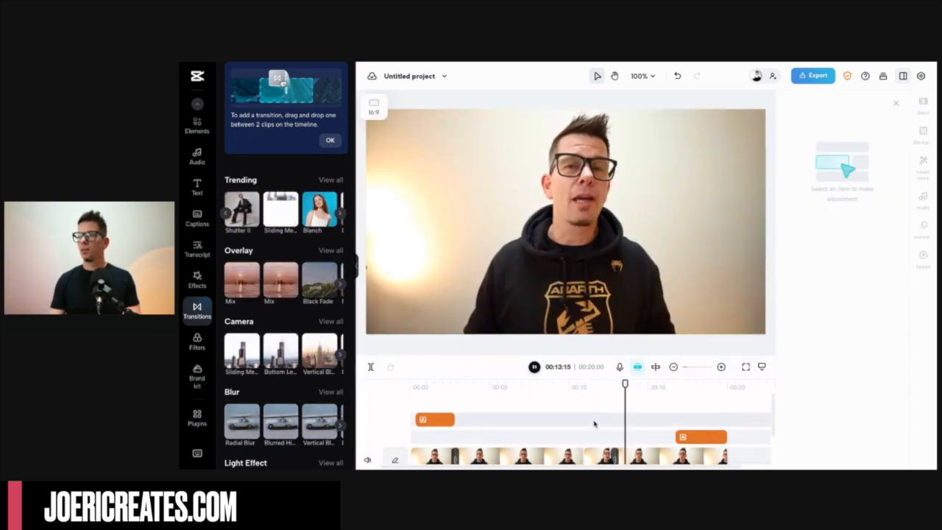
# Select the lofi music clip, return the playhead to 00:00:00 and bring the music track into view
pyautogui.scroll(-2, 589, 419)
pyautogui.scroll(2, 586, 420)
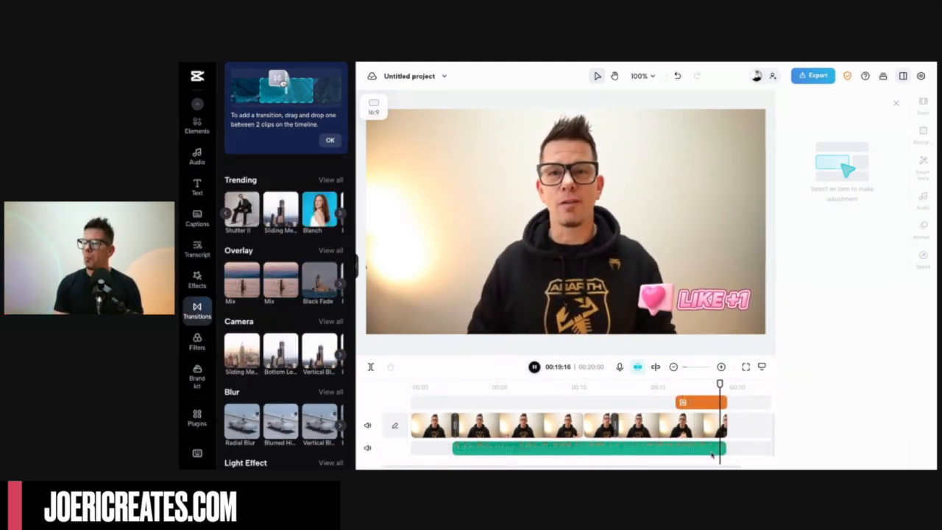
pyautogui.click(712, 450)
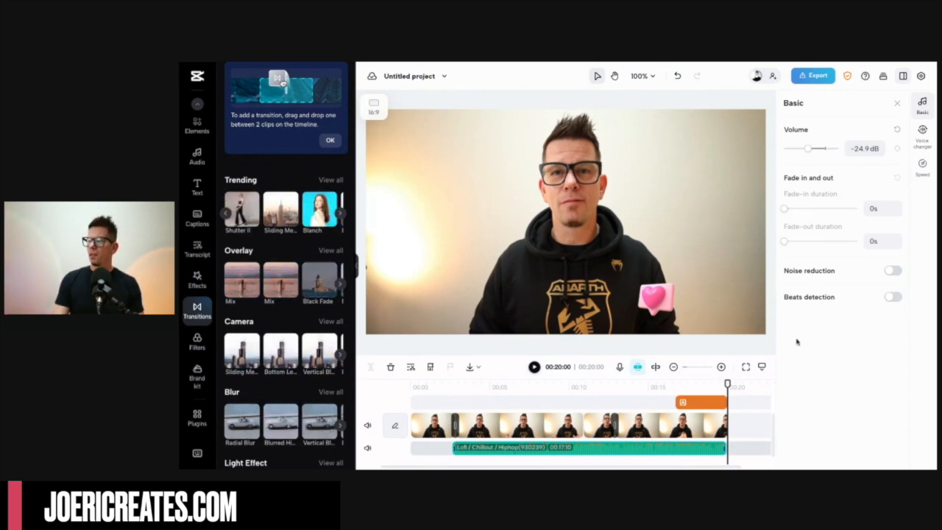
pyautogui.moveTo(485, 416); pyautogui.dragTo(467, 416)
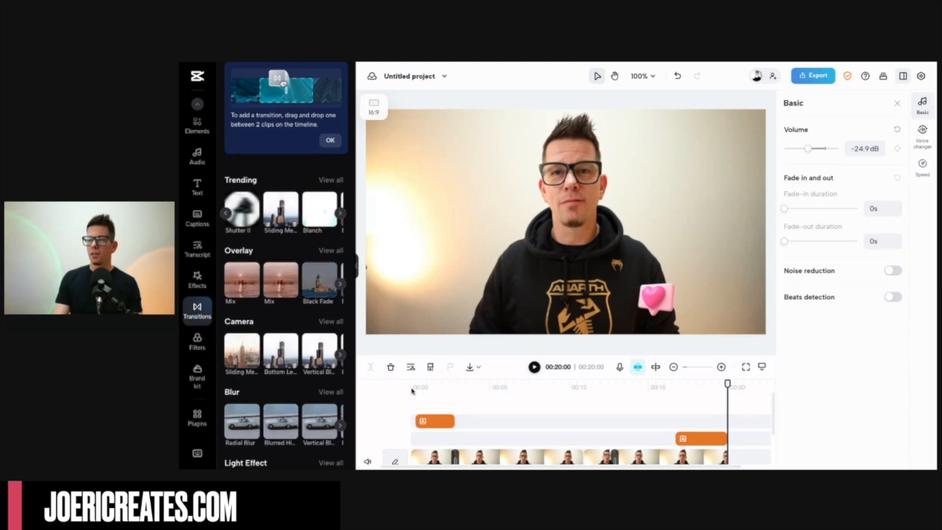
pyautogui.click(412, 386)
pyautogui.moveTo(412, 386); pyautogui.dragTo(410, 386)
pyautogui.scroll(-3, 455, 441)
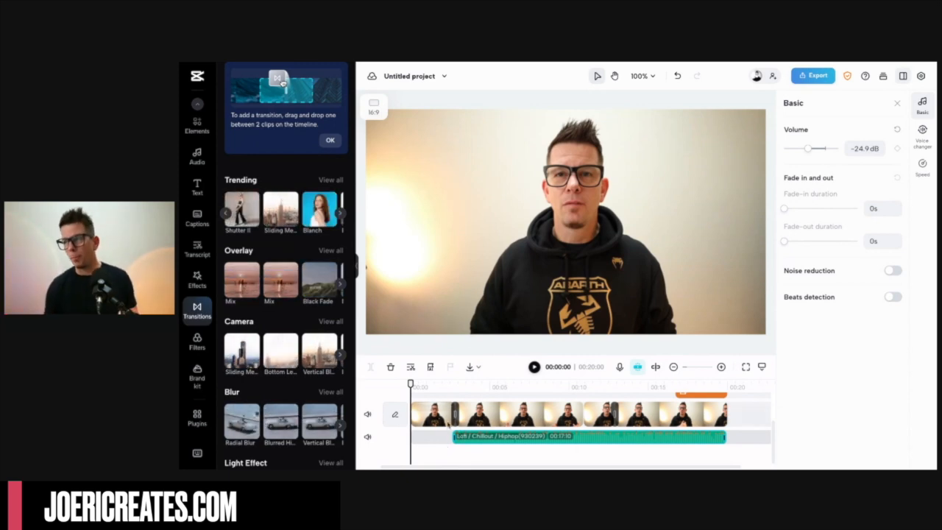
pyautogui.scroll(1, 440, 454)
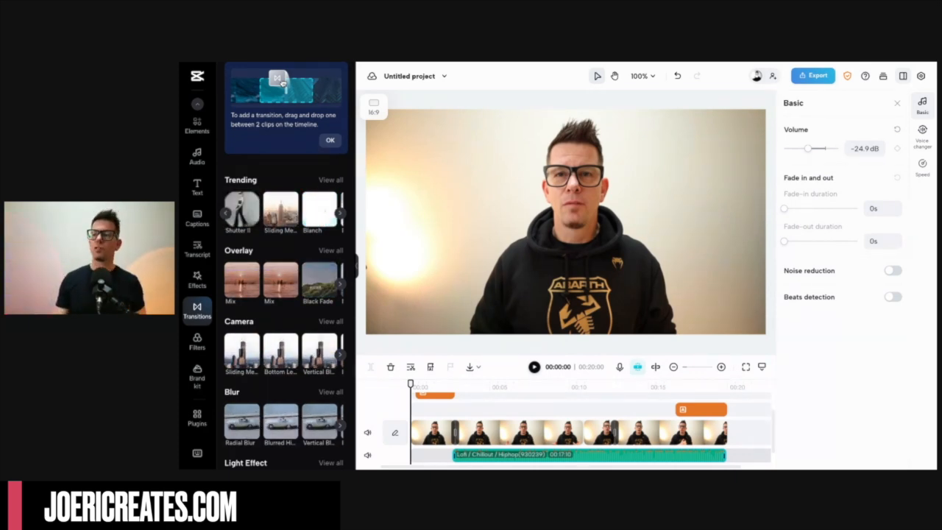
pyautogui.click(427, 412)
pyautogui.click(429, 432)
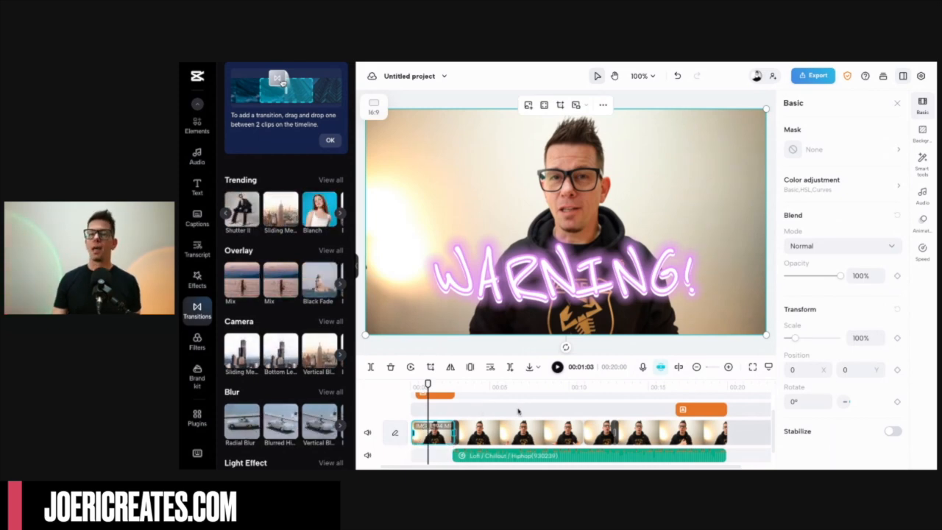
pyautogui.click(567, 414)
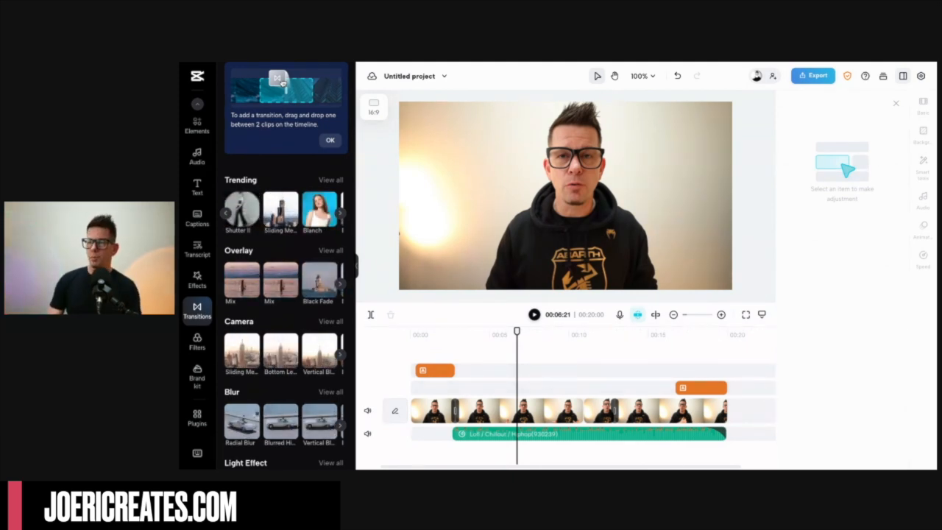
# Play the footage across the hard cut near 11 seconds twice, repositioning the playhead to about 9 seconds for the second pass
pyautogui.press('space')
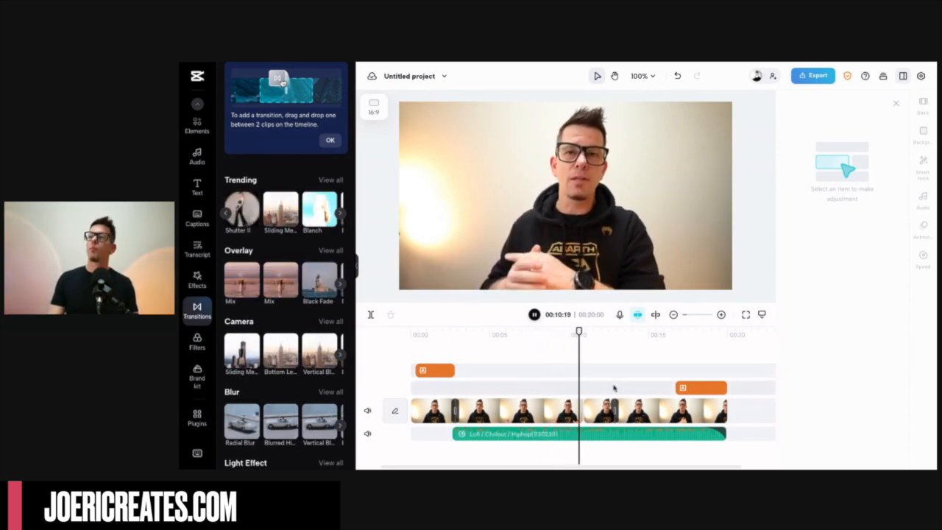
pyautogui.press('space')
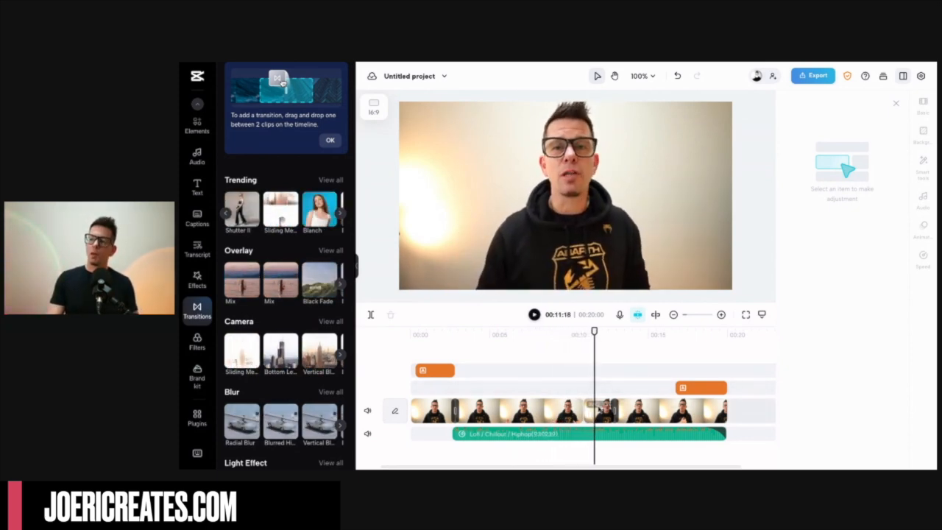
pyautogui.click(578, 412)
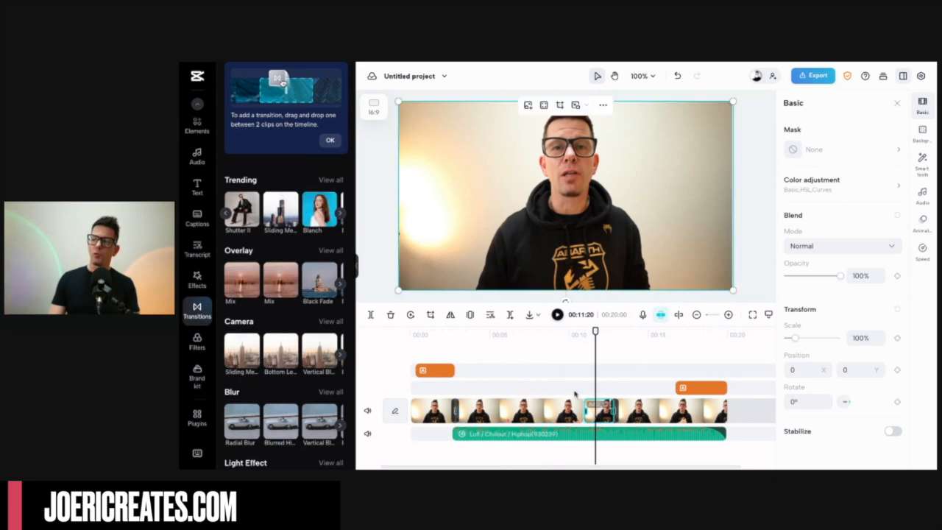
pyautogui.click(563, 356)
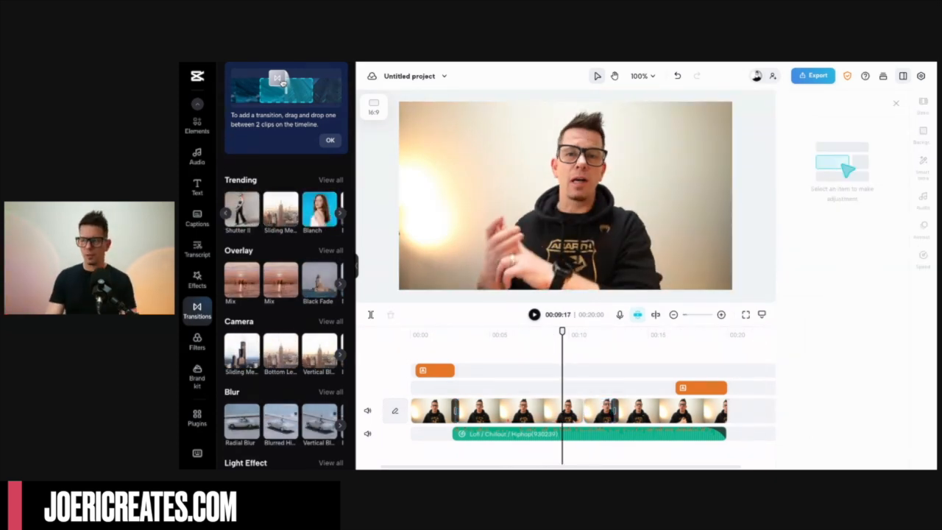
pyautogui.press('space')
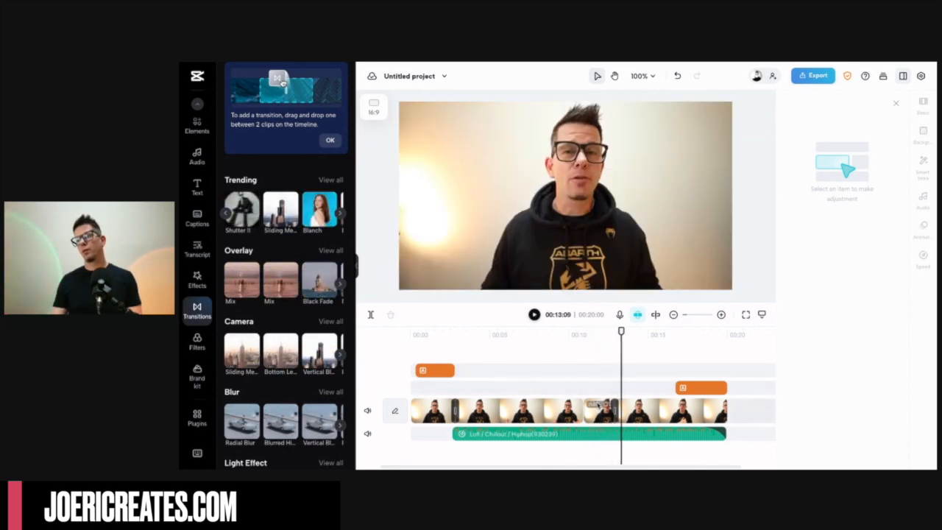
# Enlarge the short clip after the cut near 11 seconds to 114% scale and centre its framing at position X 0, Y -50
pyautogui.click(597, 410)
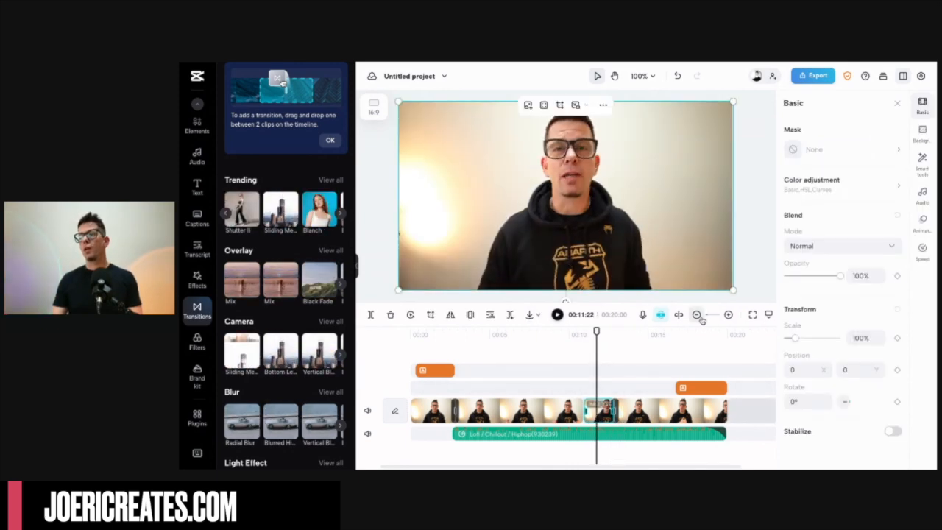
pyautogui.moveTo(734, 292); pyautogui.dragTo(771, 318)
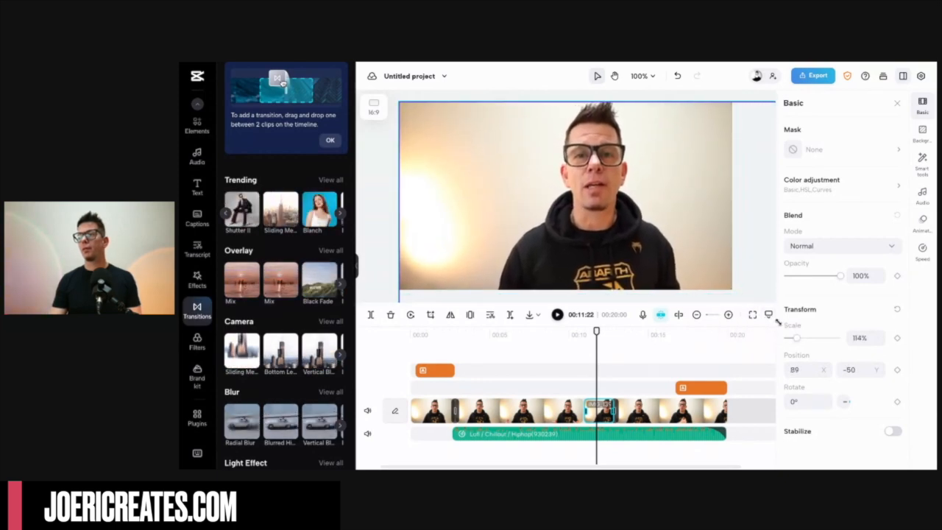
pyautogui.moveTo(645, 252); pyautogui.dragTo(620, 251)
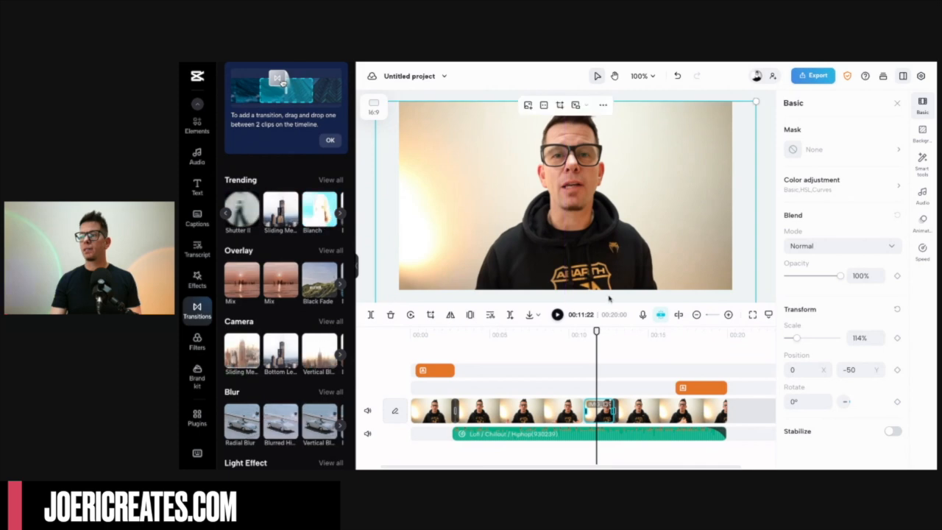
# Try lowering the enlarged clip to Y position -186, play across the cut near 11 seconds, and restore its Y position to -50
pyautogui.moveTo(596, 331)
pyautogui.mouseDown()
pyautogui.moveTo(566, 332)
pyautogui.moveTo(601, 333)
pyautogui.moveTo(567, 332)
pyautogui.moveTo(602, 333)
pyautogui.moveTo(577, 333)
pyautogui.moveTo(593, 333)
pyautogui.mouseUp()
pyautogui.moveTo(598, 245); pyautogui.dragTo(595, 276)
pyautogui.click(560, 354)
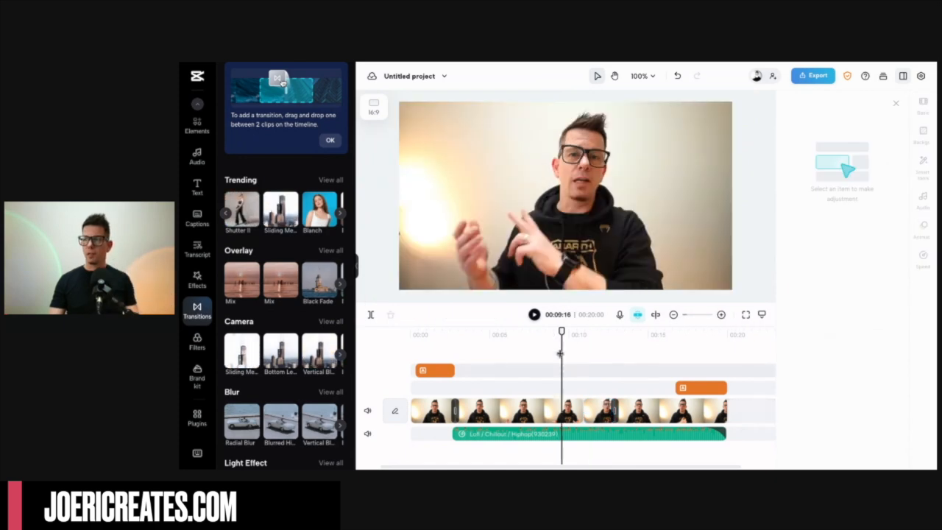
pyautogui.press('space')
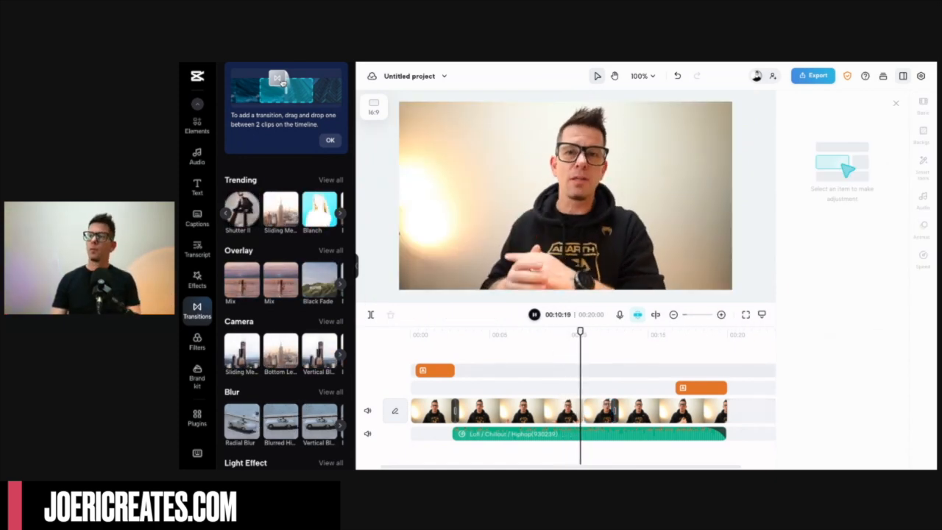
pyautogui.press('space')
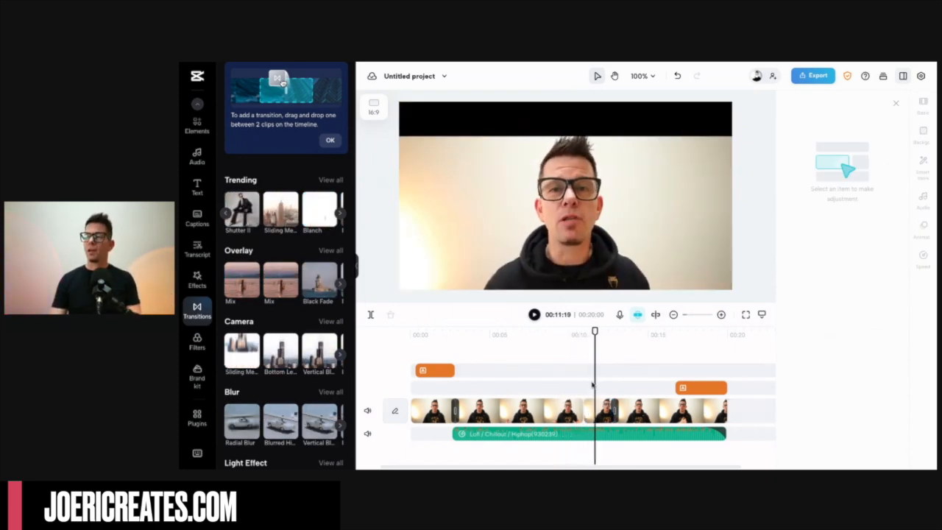
pyautogui.click(593, 409)
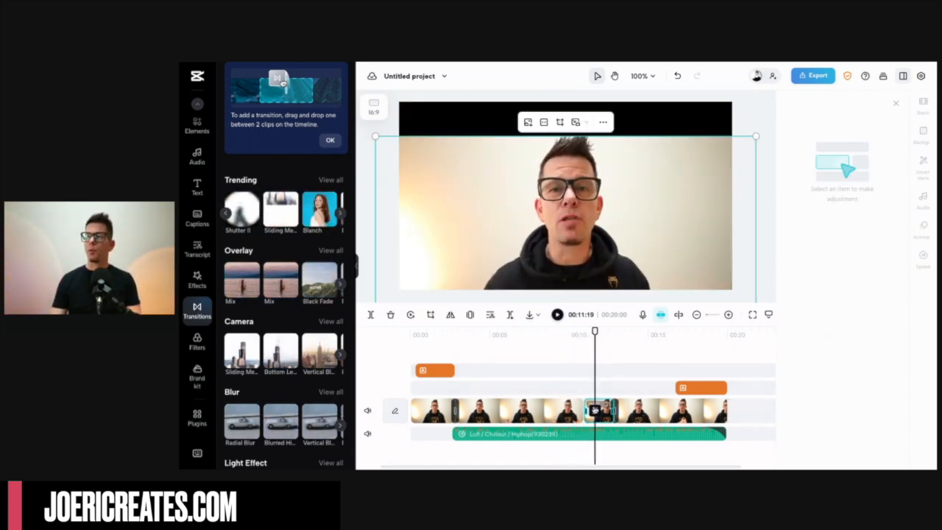
pyautogui.click(579, 222)
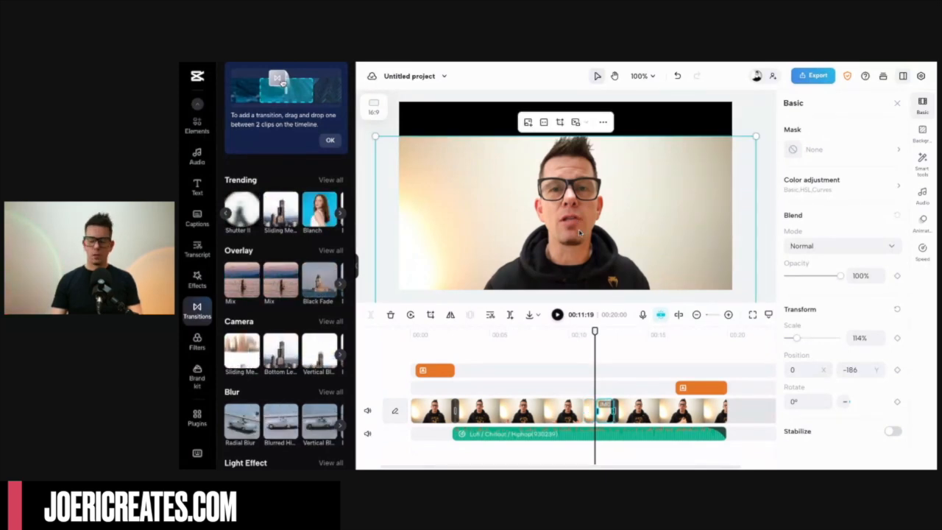
pyautogui.hotkey('ctrl', 'z')
pyautogui.moveTo(587, 244); pyautogui.dragTo(586, 208)
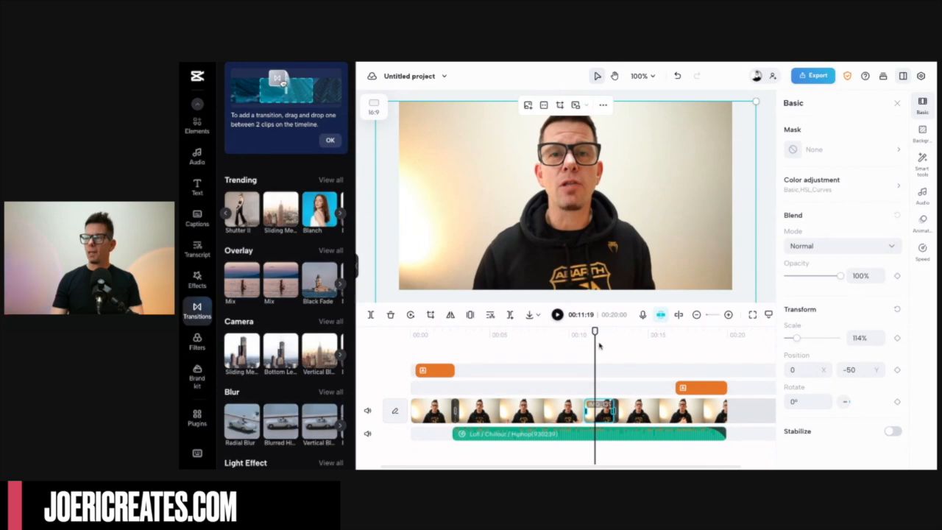
# Scrub and play from about 9 to 13 seconds to review the punch-in cut on the enlarged clip
pyautogui.moveTo(595, 331); pyautogui.dragTo(558, 336)
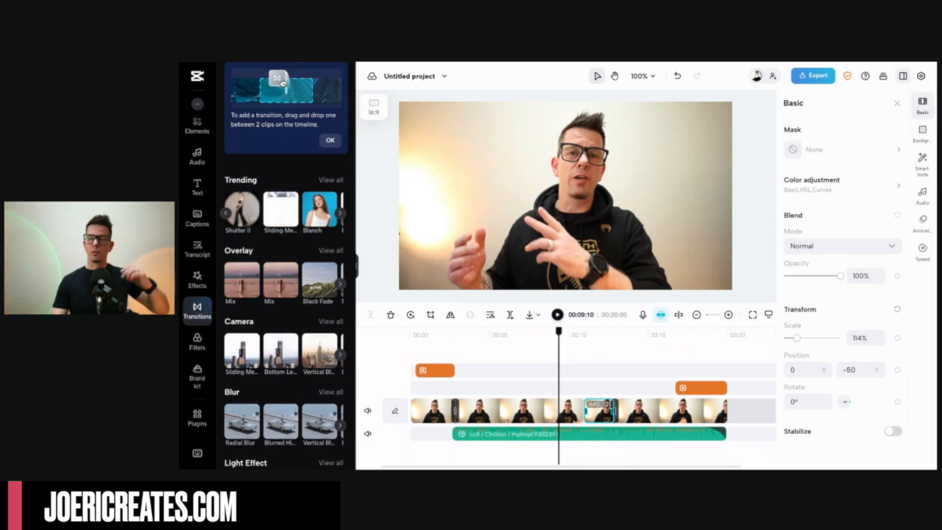
pyautogui.moveTo(558, 336); pyautogui.dragTo(591, 342)
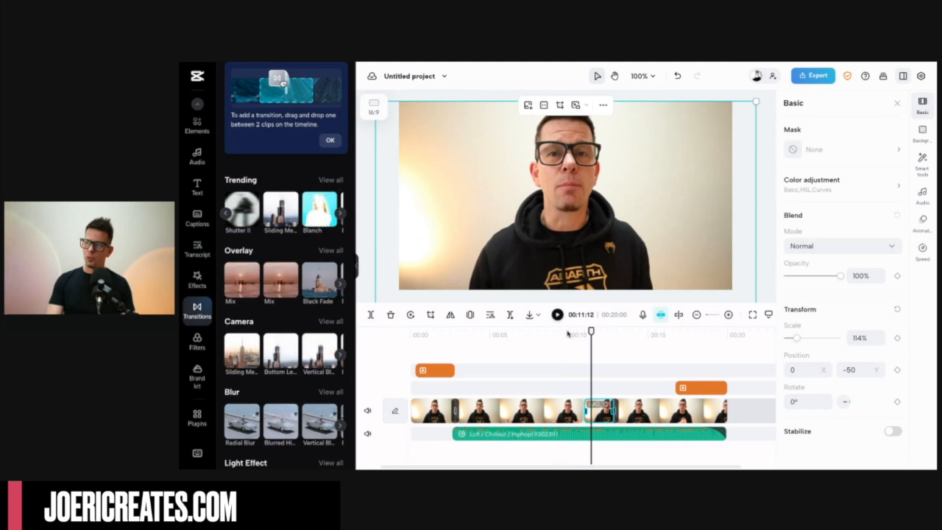
pyautogui.moveTo(591, 331); pyautogui.dragTo(557, 332)
pyautogui.press('space')
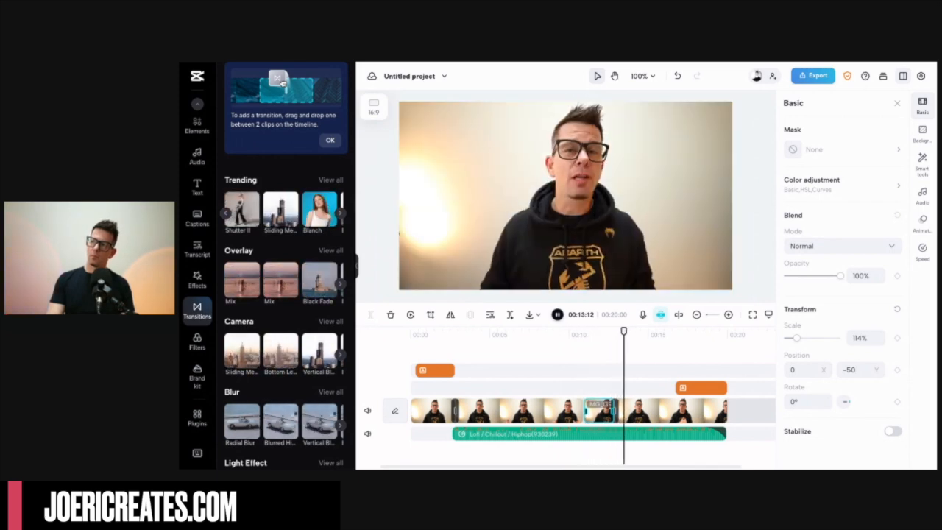
pyautogui.press('space')
pyautogui.click(551, 356)
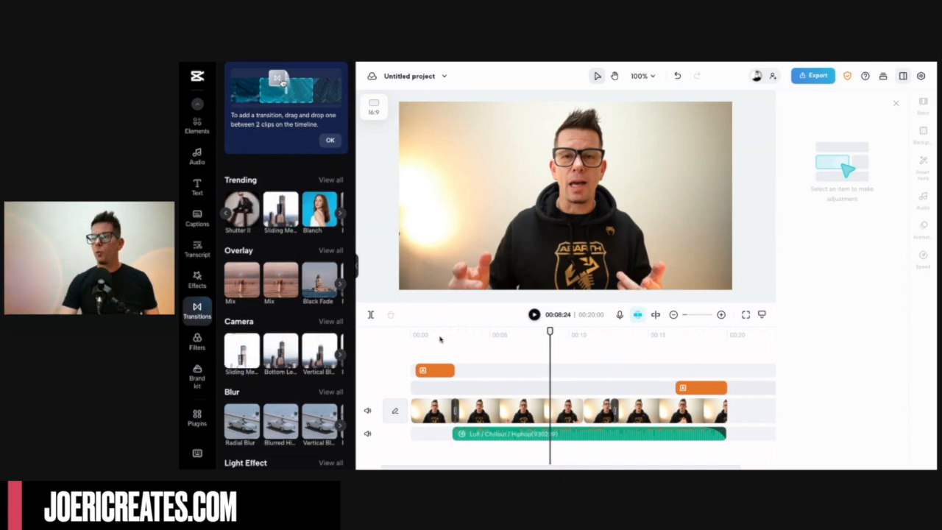
# Try the Flickery Shots effect from the Nightclub group on the opening clip, play it, and delete it
pyautogui.moveTo(549, 332); pyautogui.dragTo(398, 333)
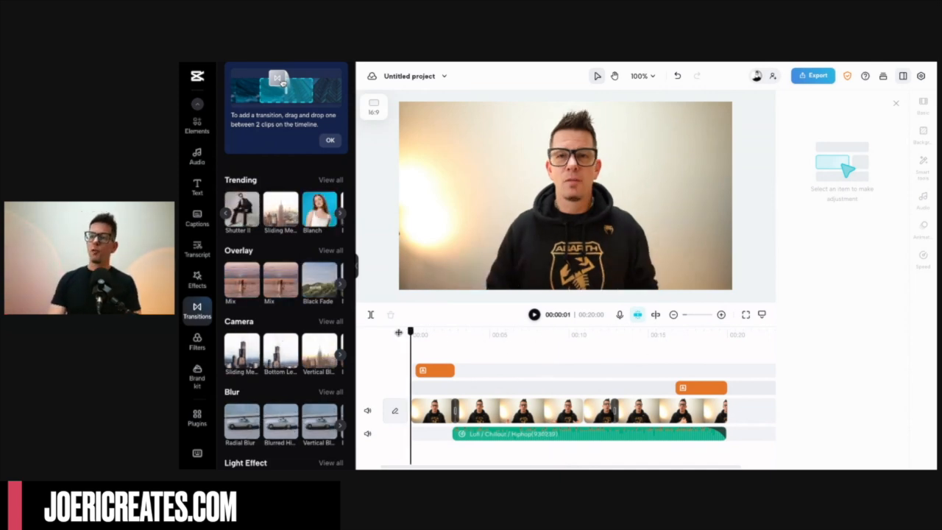
pyautogui.click(427, 442)
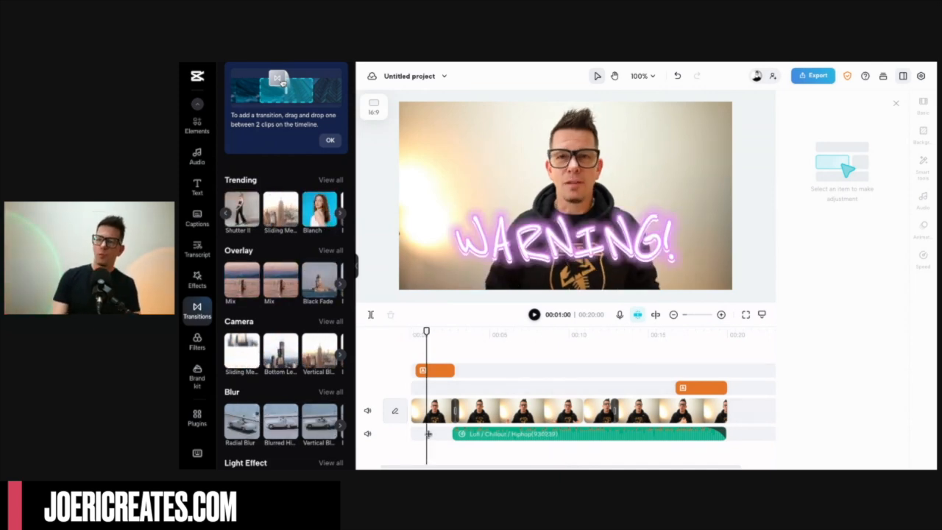
pyautogui.click(432, 409)
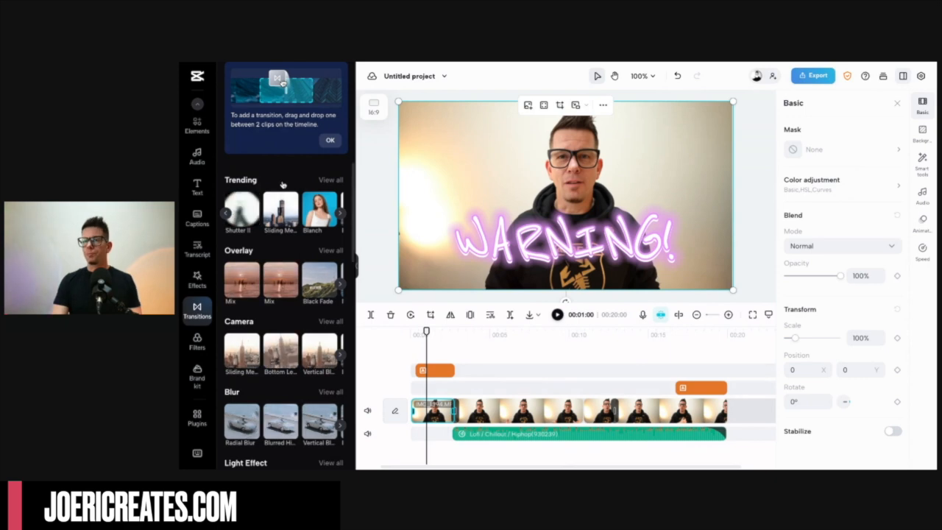
pyautogui.click(197, 280)
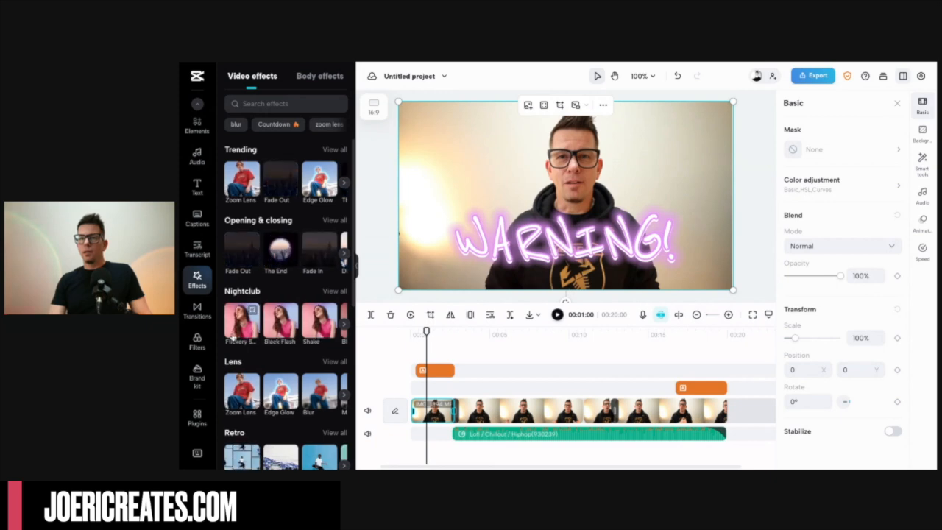
pyautogui.moveTo(243, 334); pyautogui.dragTo(429, 402)
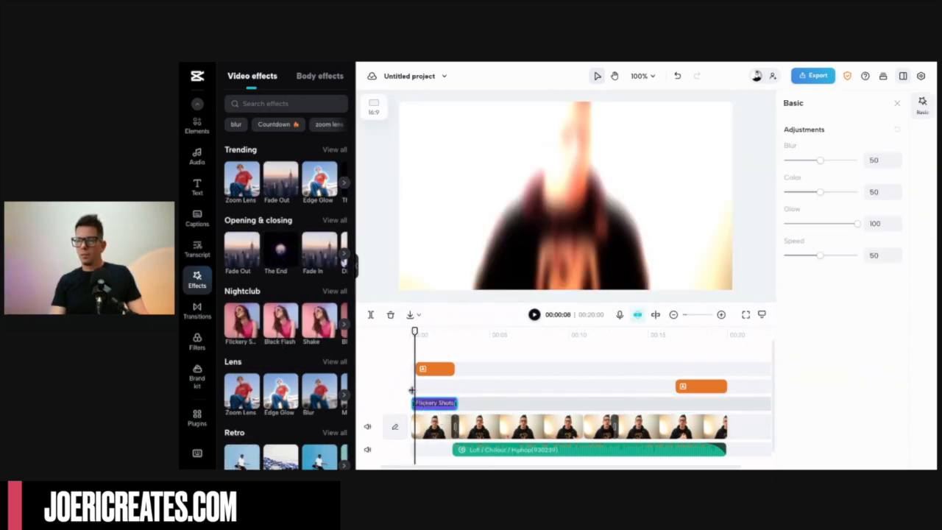
pyautogui.press('space')
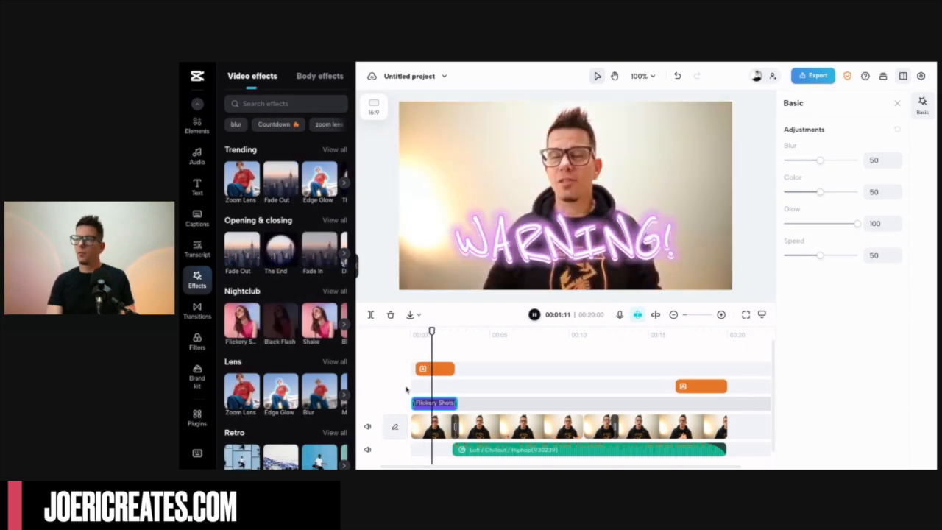
pyautogui.press('space')
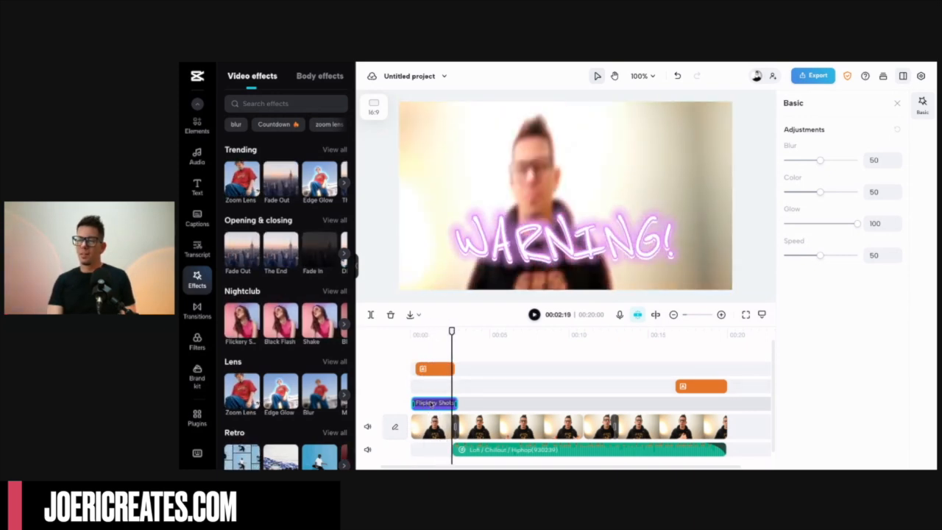
pyautogui.press('Delete')
# Apply the Tunnel filter from the Mono group to the opening clip and play from the start past the first cut
pyautogui.click(434, 390)
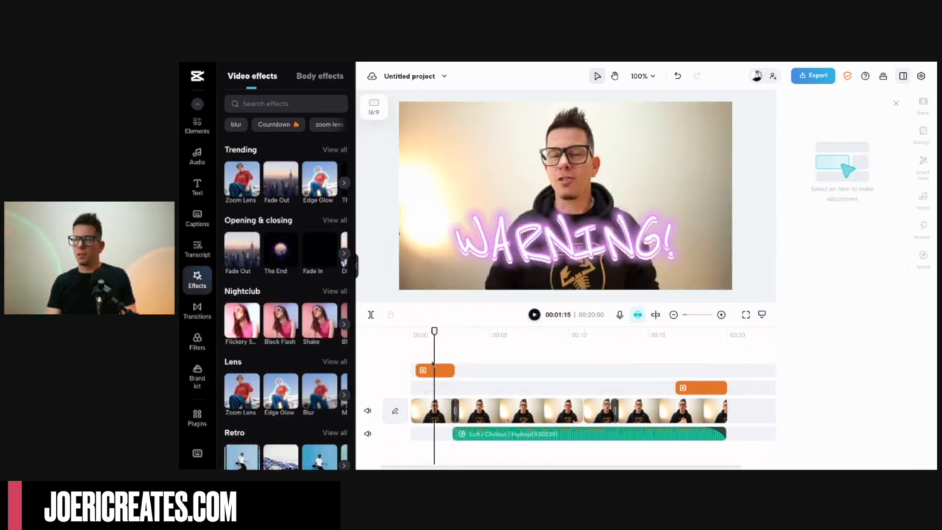
pyautogui.click(433, 410)
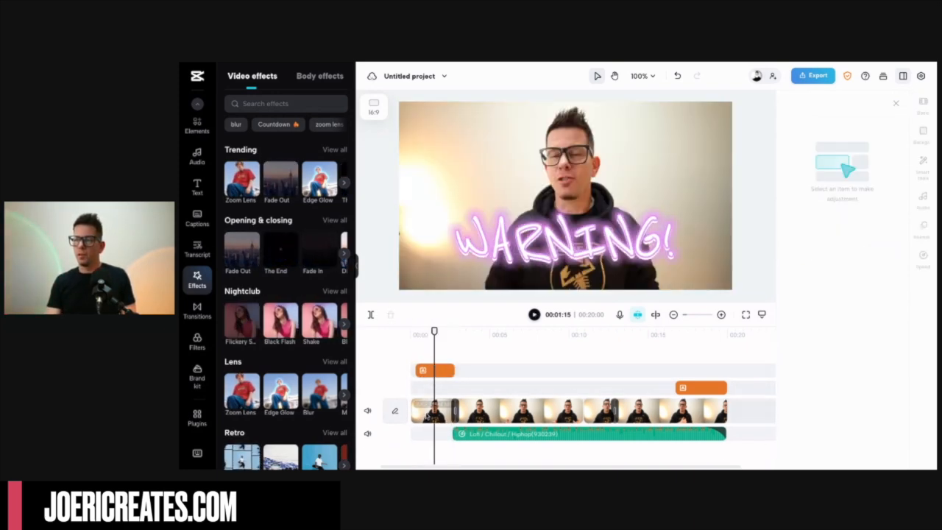
pyautogui.click(196, 340)
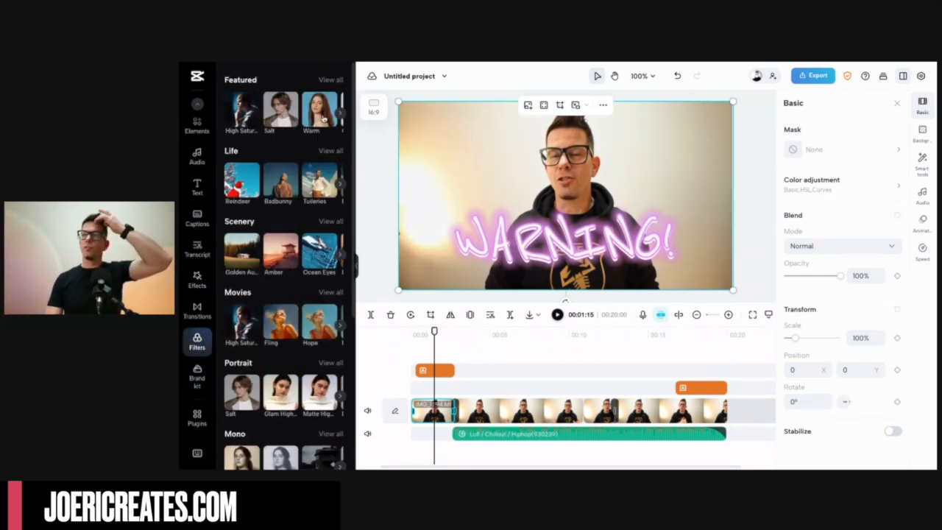
pyautogui.scroll(-5, 282, 254)
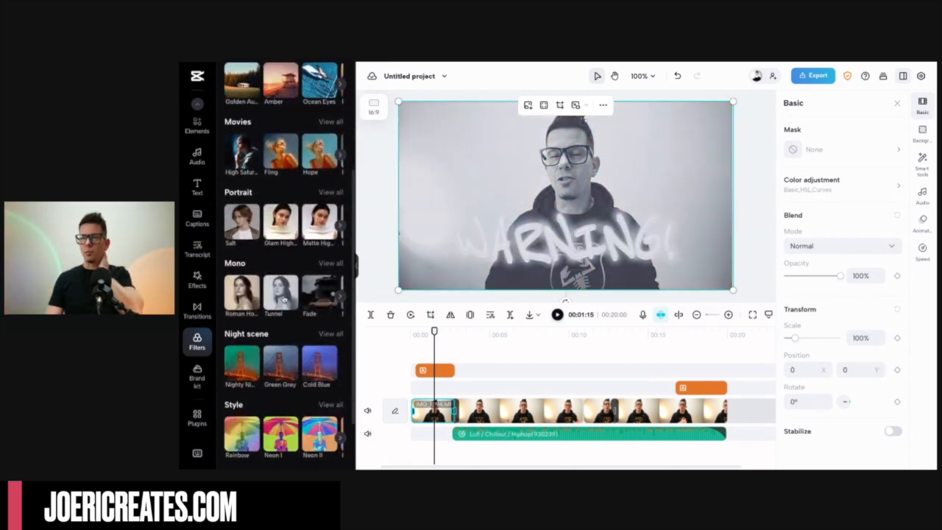
pyautogui.moveTo(284, 299); pyautogui.dragTo(420, 417)
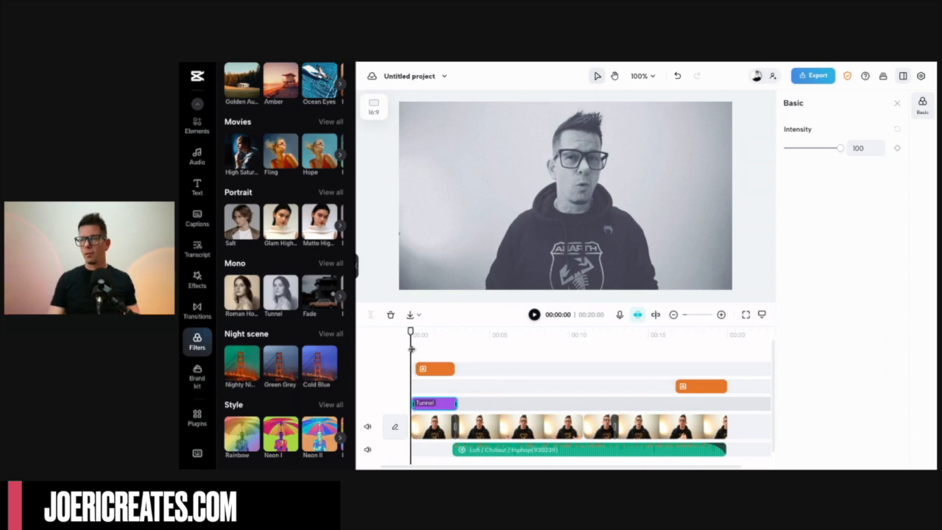
pyautogui.press('space')
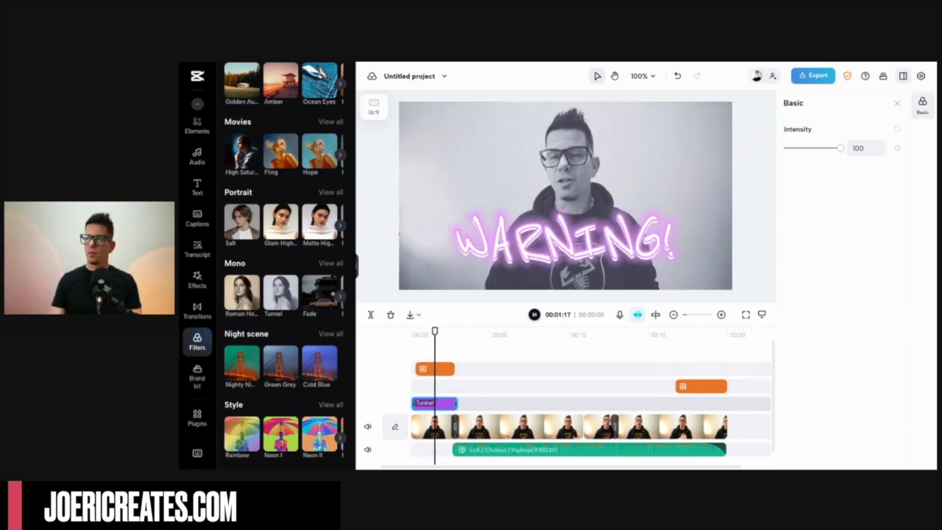
pyautogui.press('space')
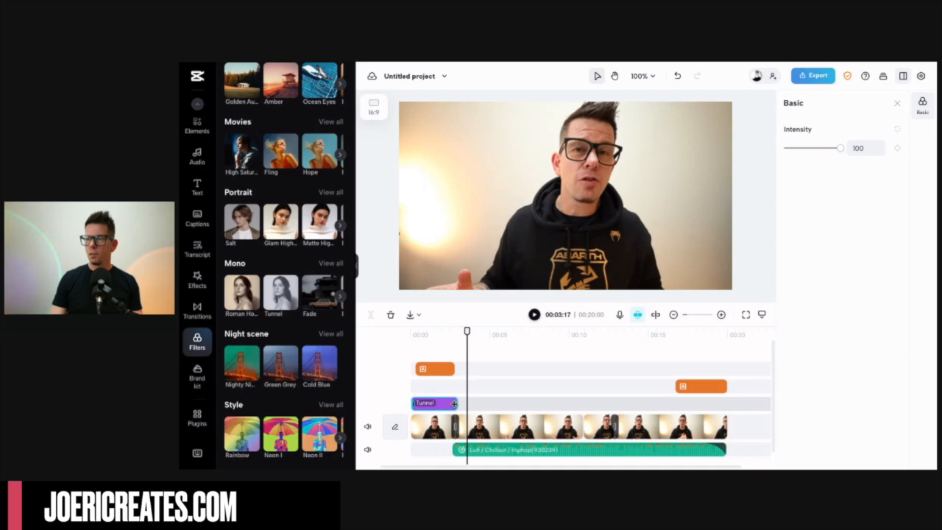
# Trim the Tunnel filter to end together with the WARNING! text and play the video from 00:00:00
pyautogui.moveTo(450, 403); pyautogui.dragTo(454, 406)
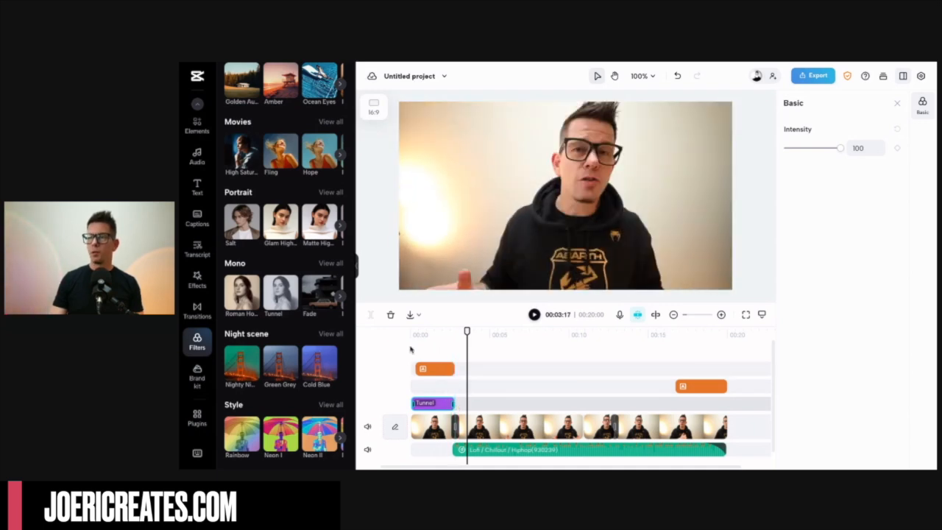
pyautogui.click(409, 333)
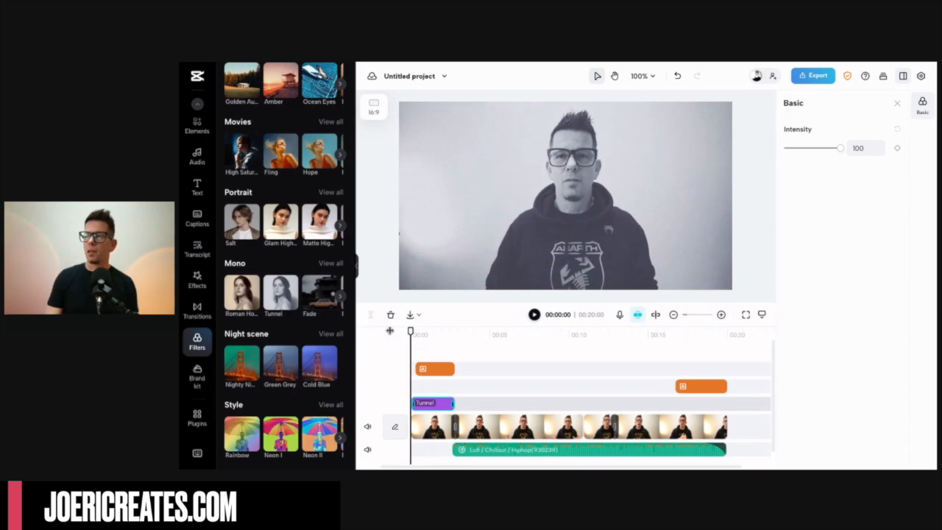
pyautogui.press('space')
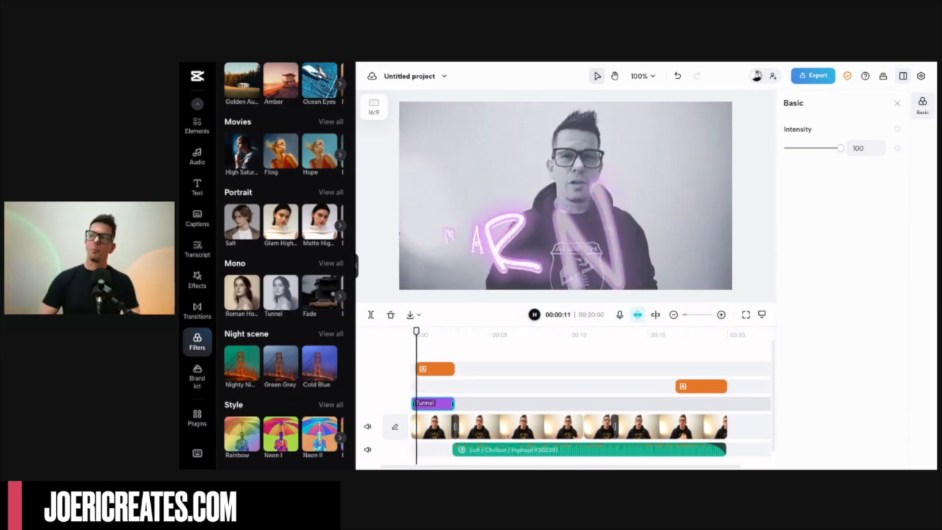